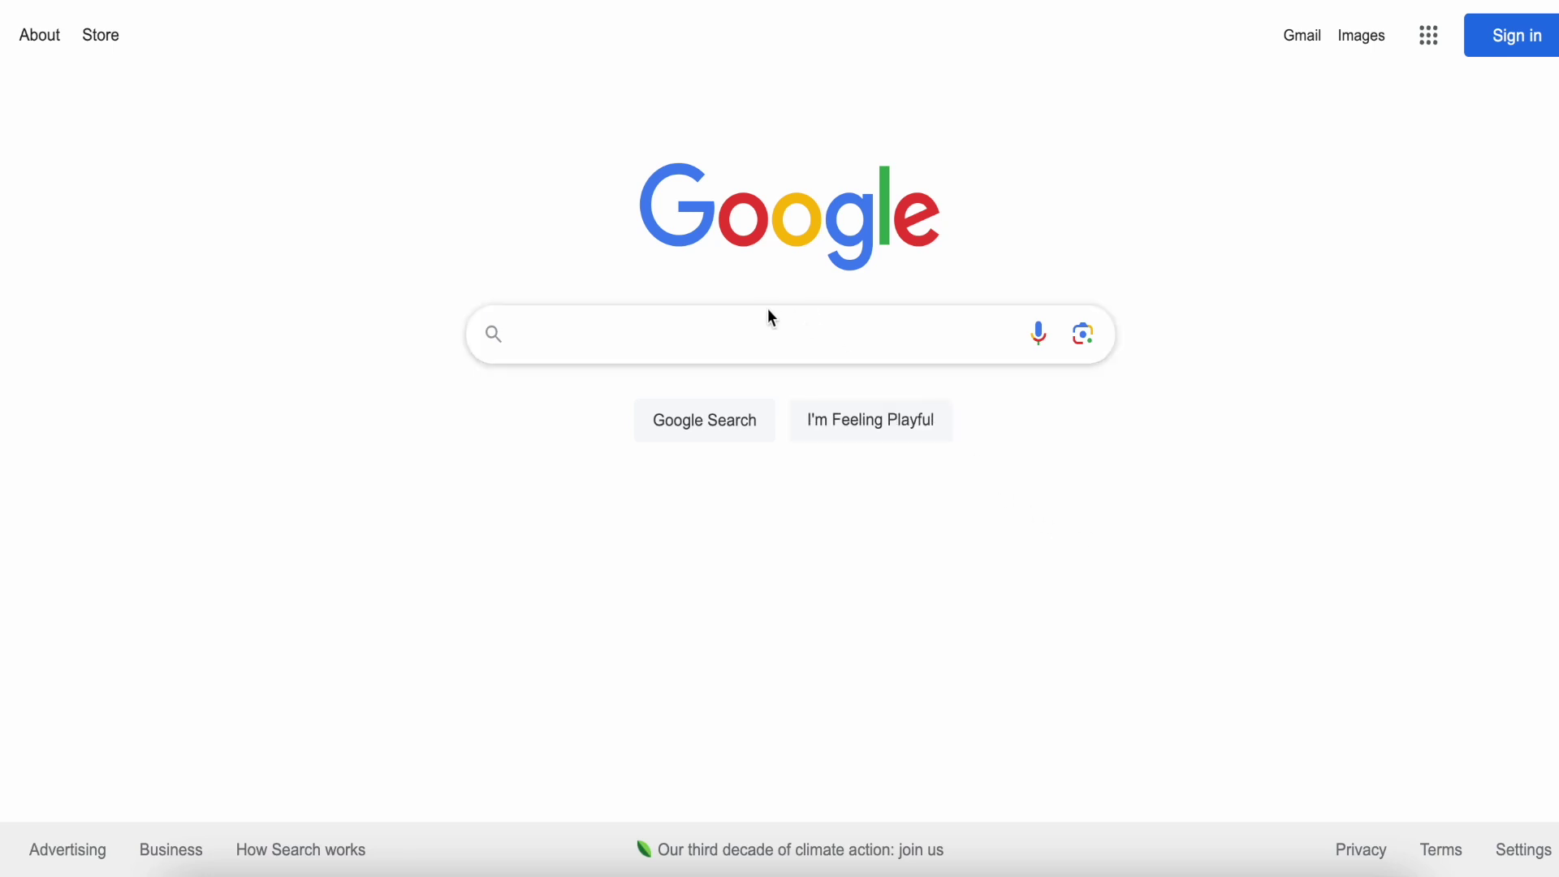
Search Google for 'rain coats'
left_click(740, 319)
type("rain coats")
key("Return")
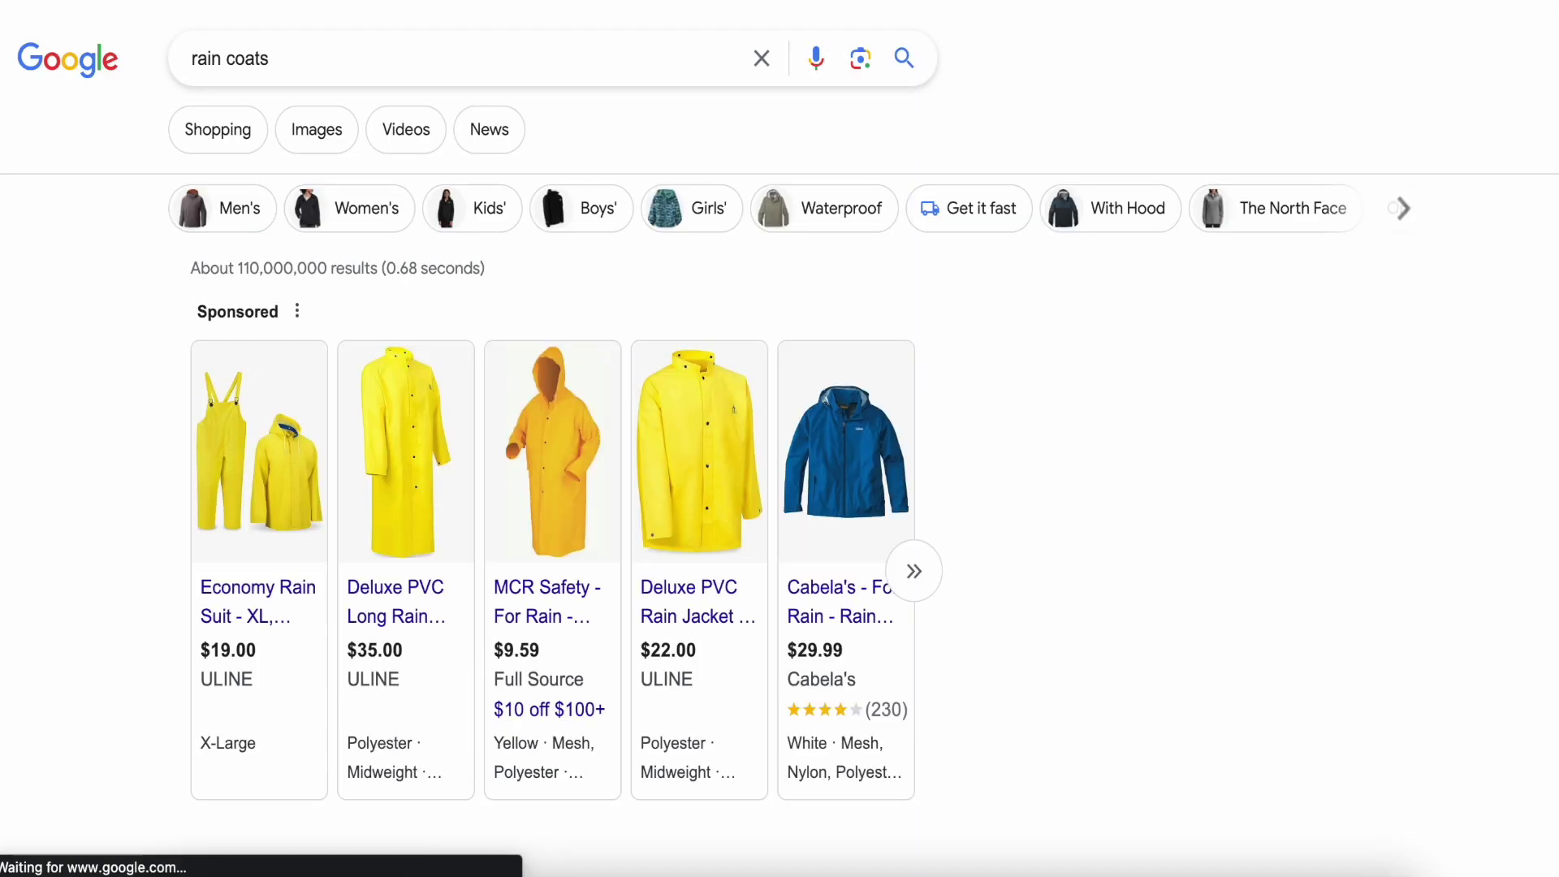
Scroll through the rain coat results, including sponsored products and articles
scroll(731, 348, "down", 2)
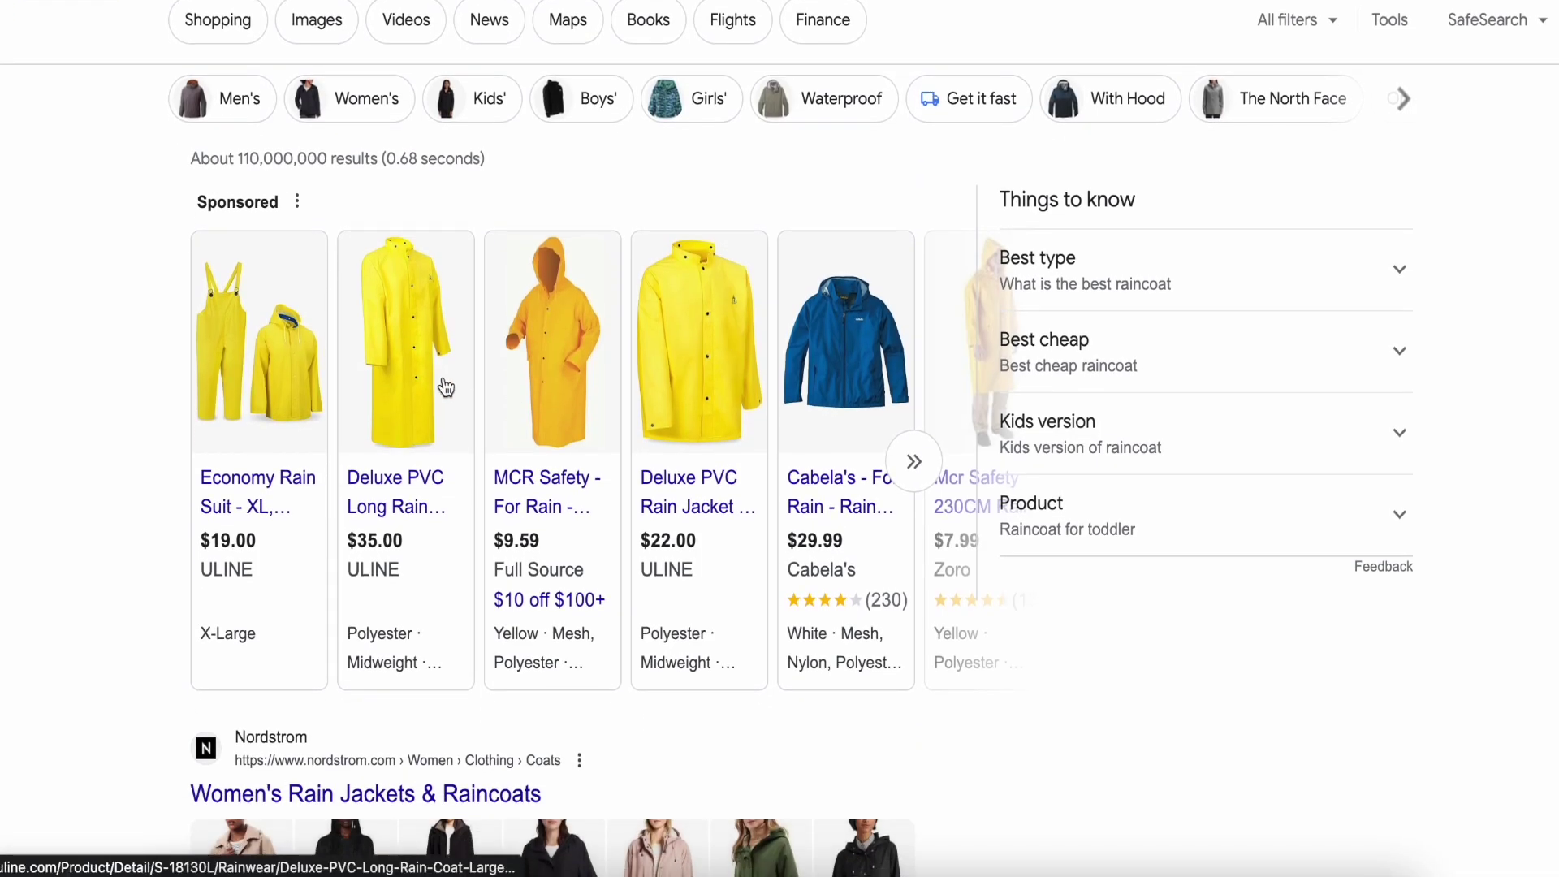
scroll(488, 488, "down", 5)
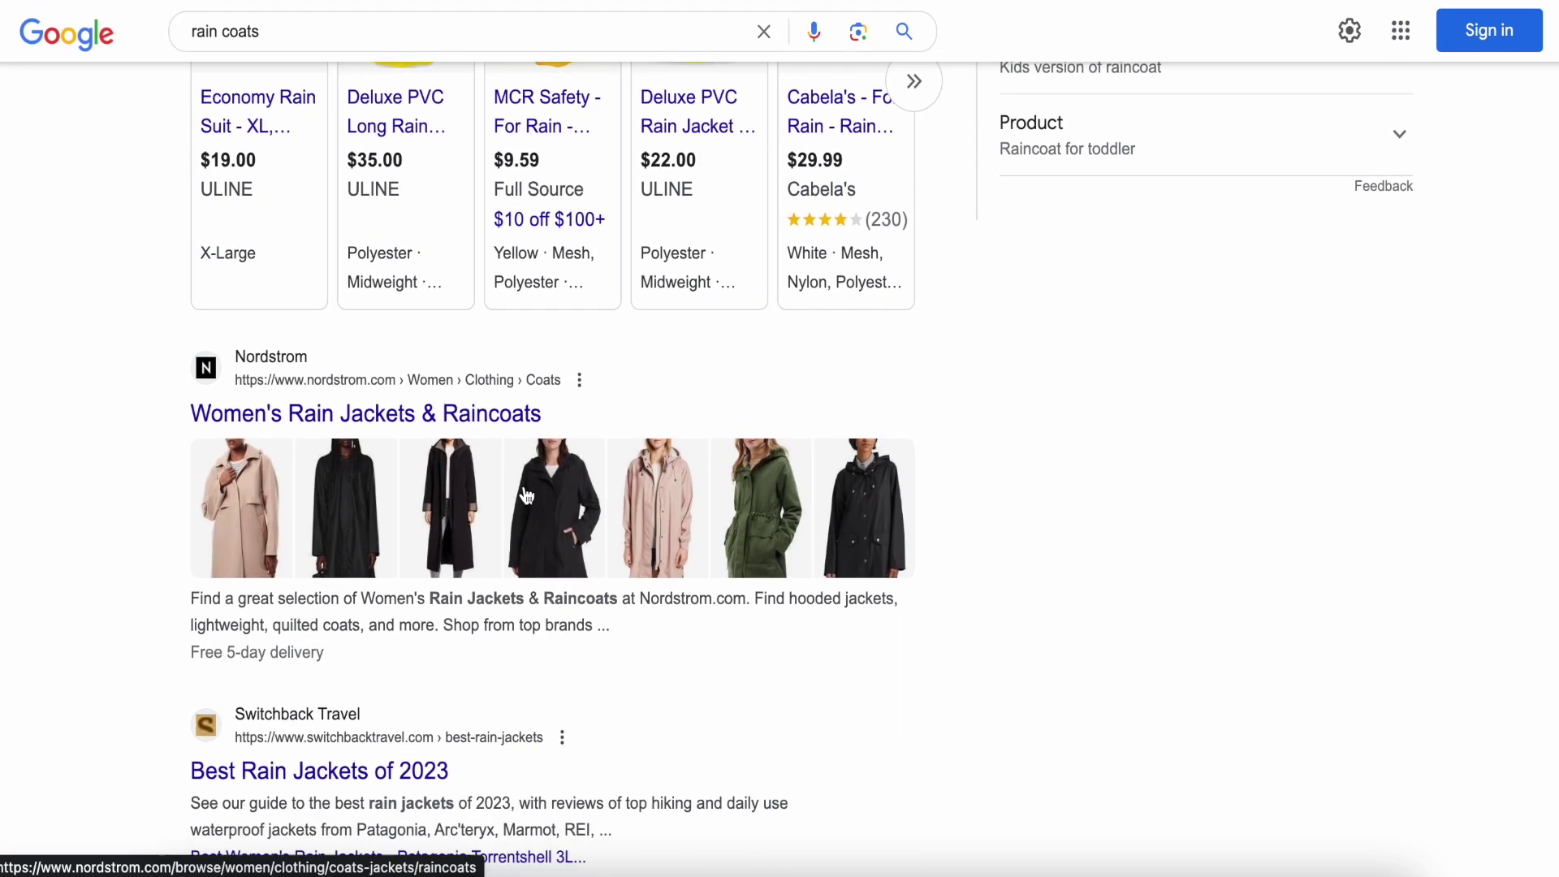
scroll(729, 524, "down", 2)
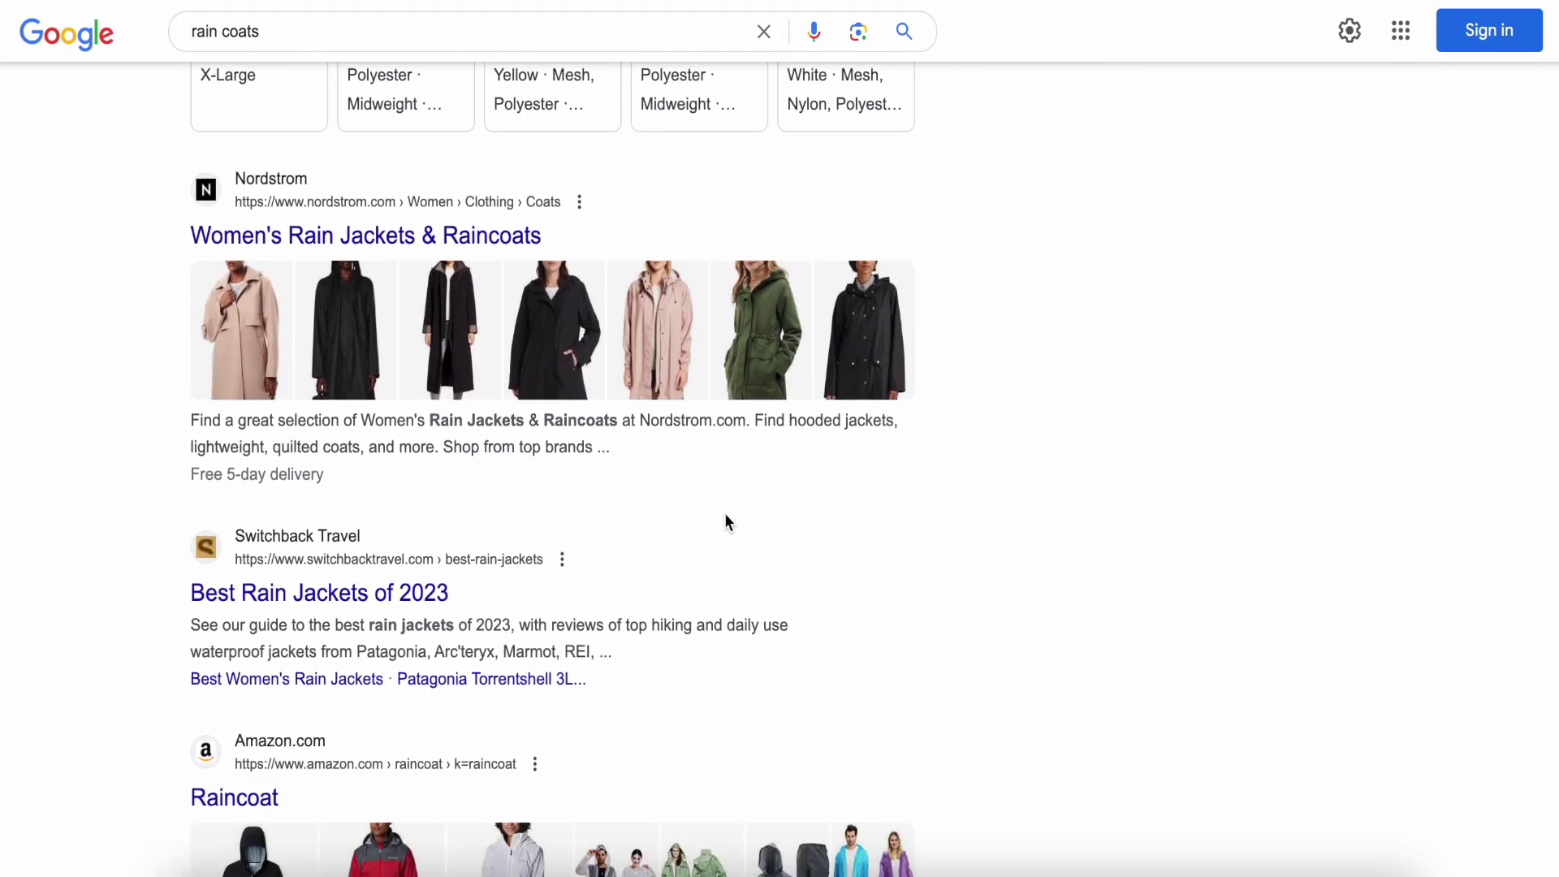
scroll(443, 237, "down", 3)
scroll(381, 336, "down", 2)
scroll(381, 335, "down", 8)
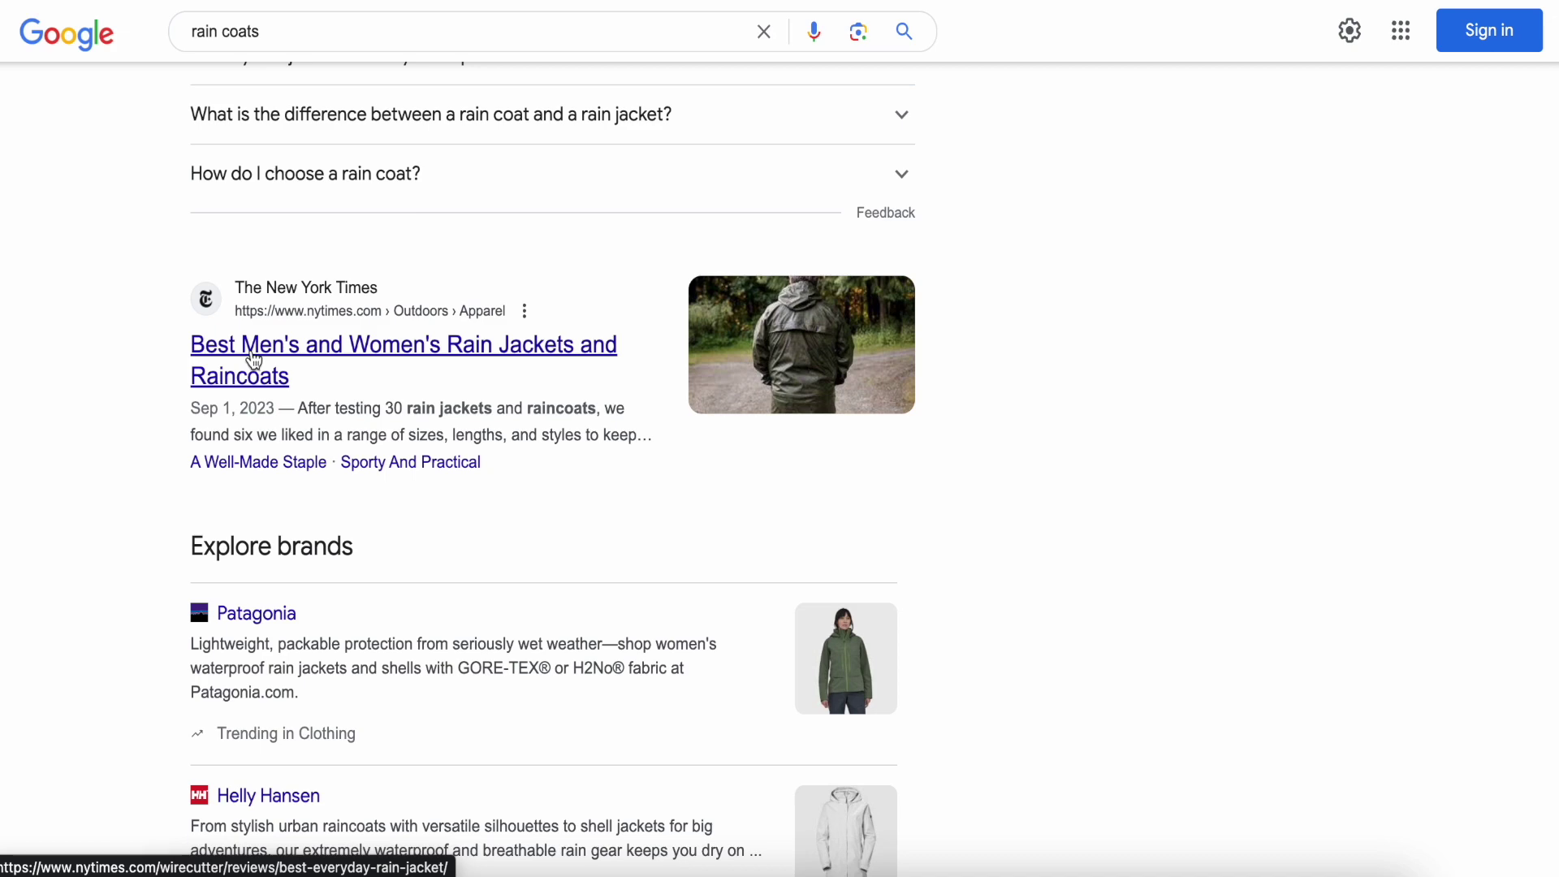
scroll(254, 360, "down", 12)
scroll(253, 360, "down", 15)
scroll(254, 359, "down", 1)
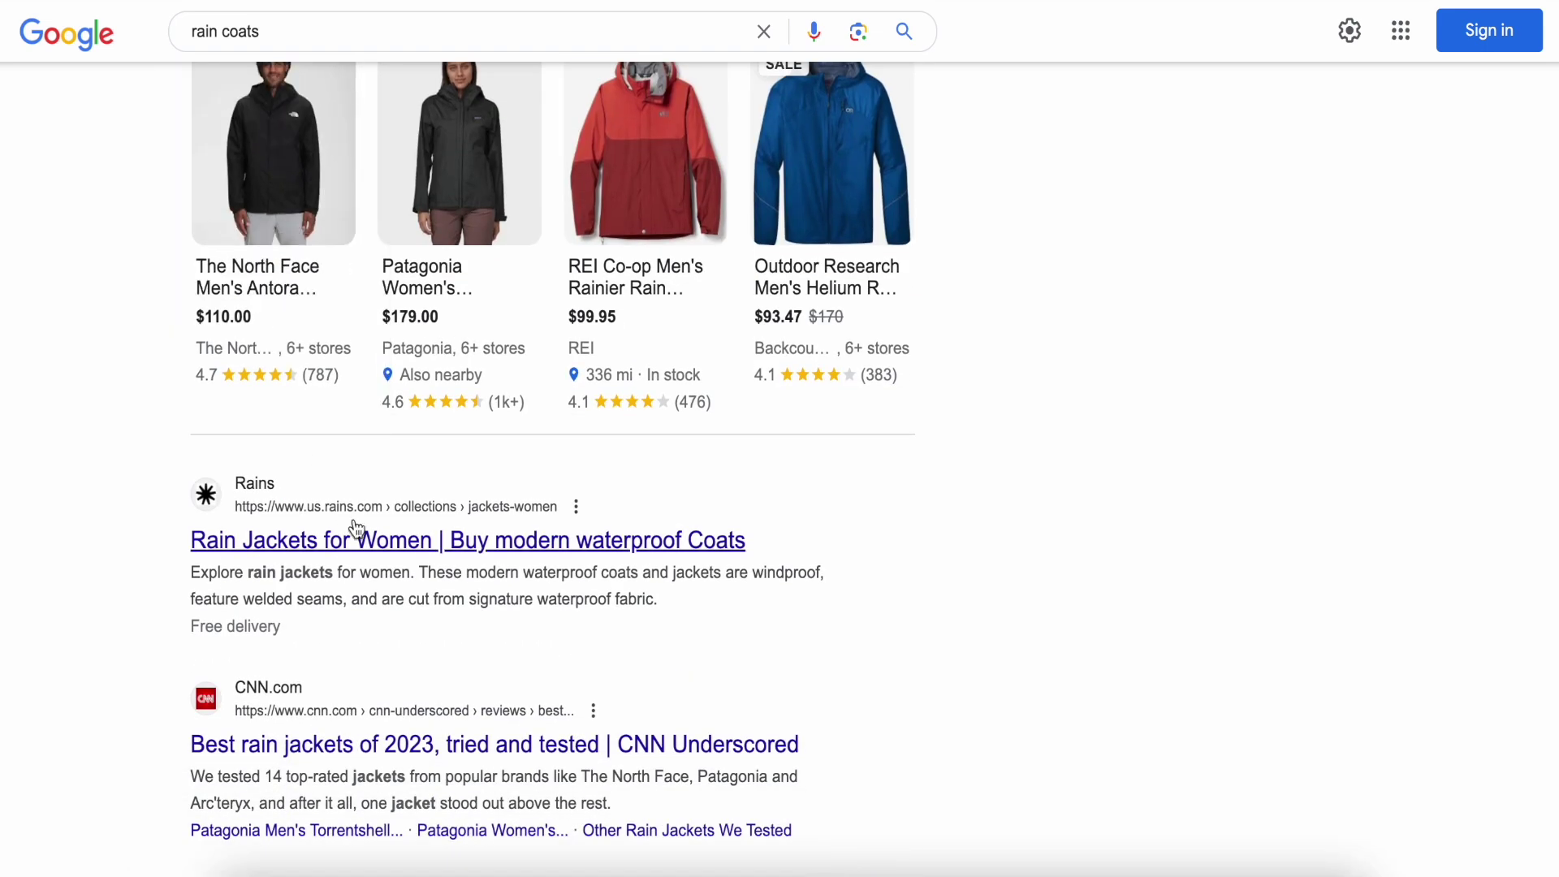
scroll(418, 547, "down", 1)
scroll(677, 397, "down", 3)
scroll(500, 319, "up", 1)
scroll(500, 323, "up", 1)
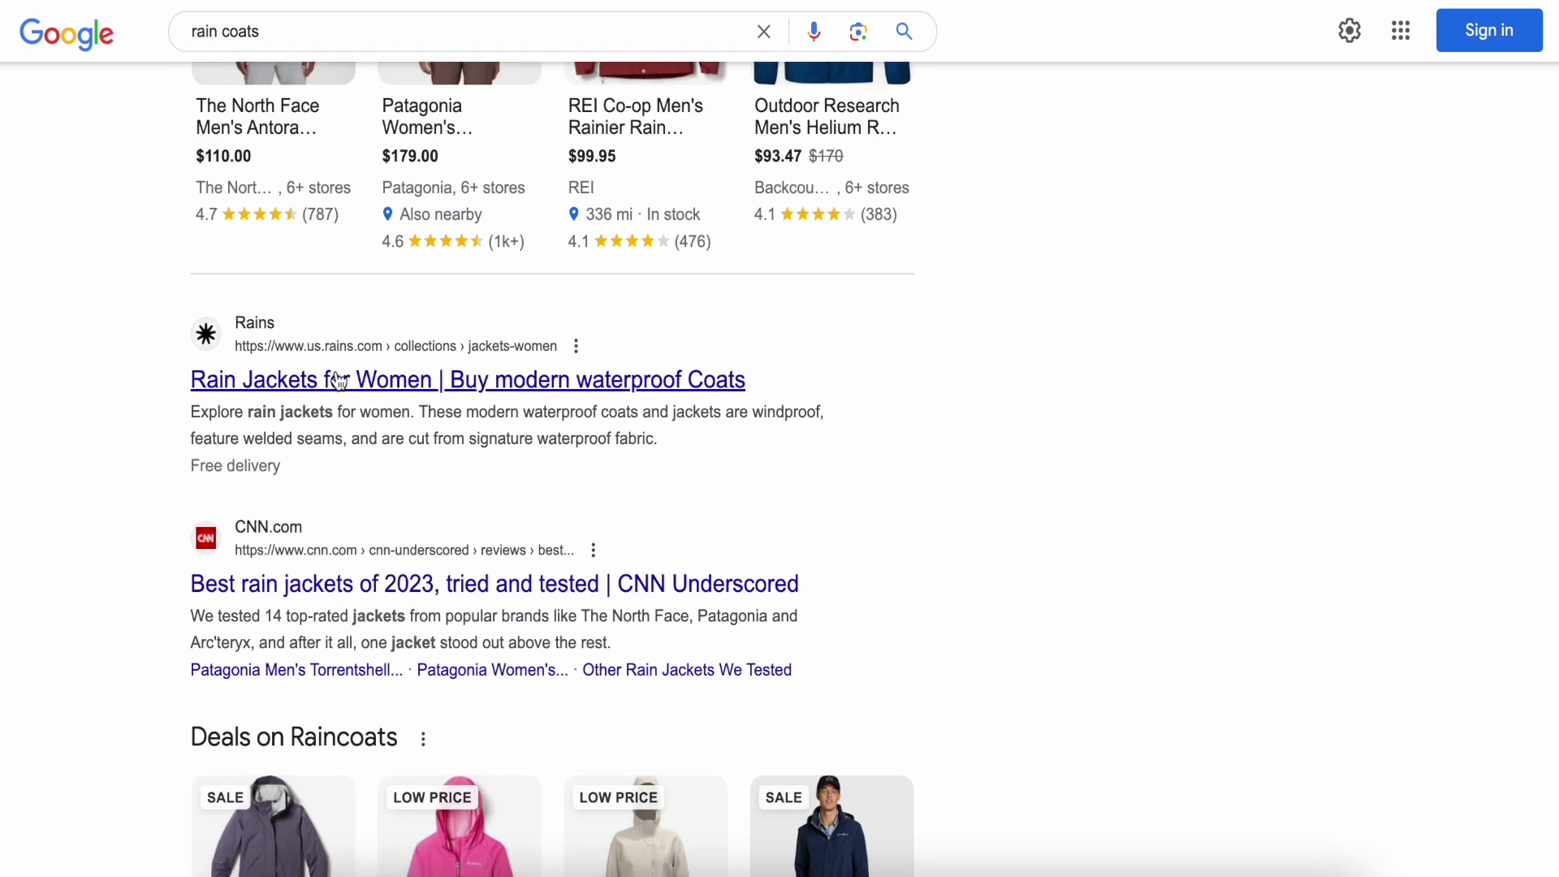
scroll(486, 636, "down", 2)
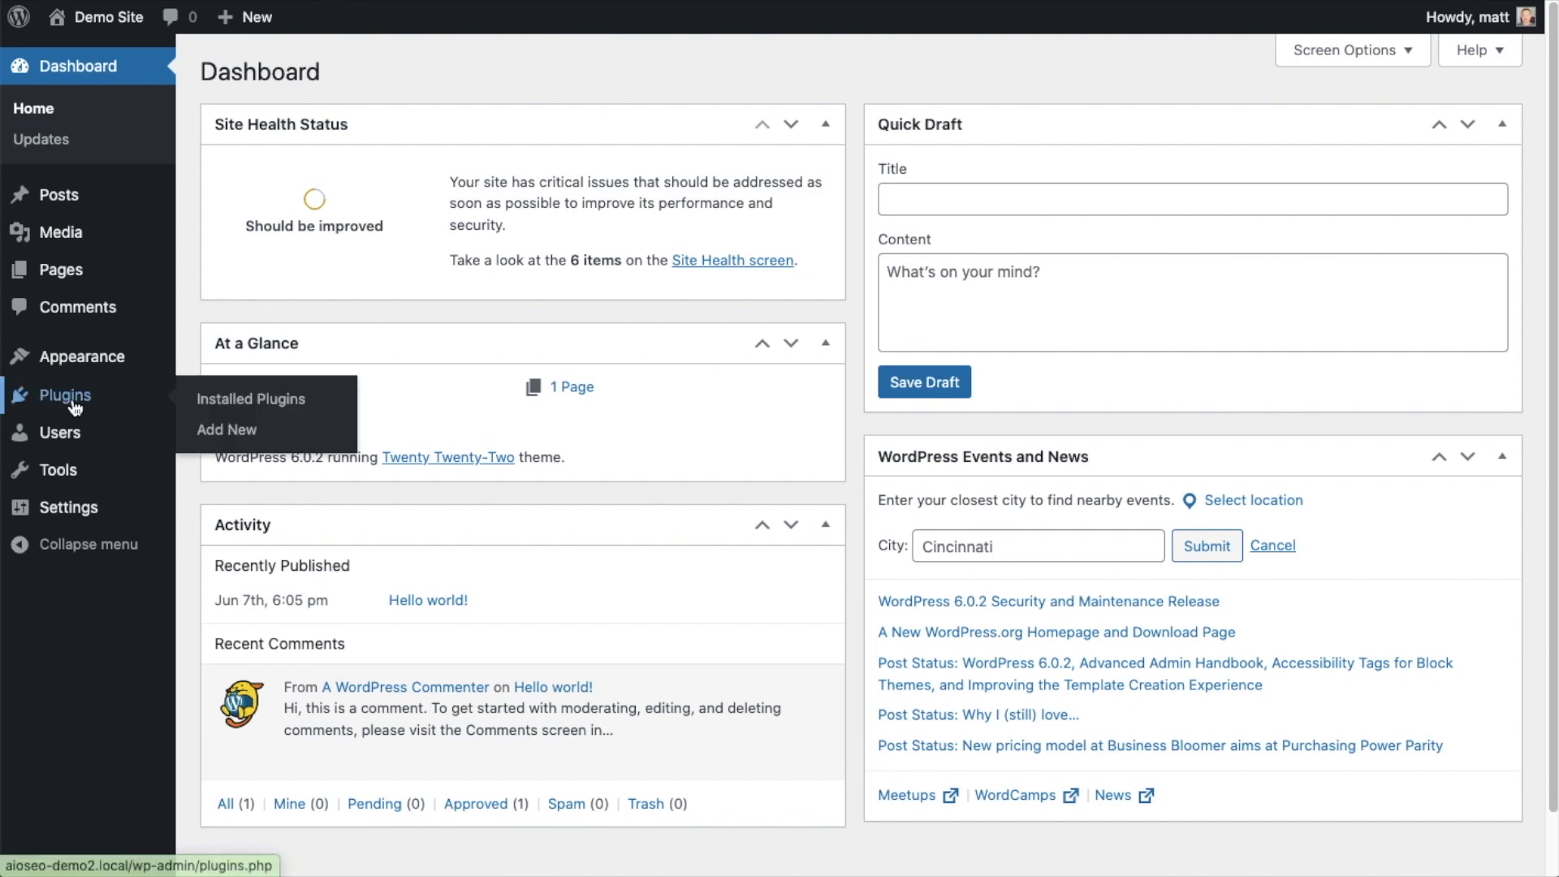
Go from the Plugins list to the Add New plugins page
left_click(105, 396)
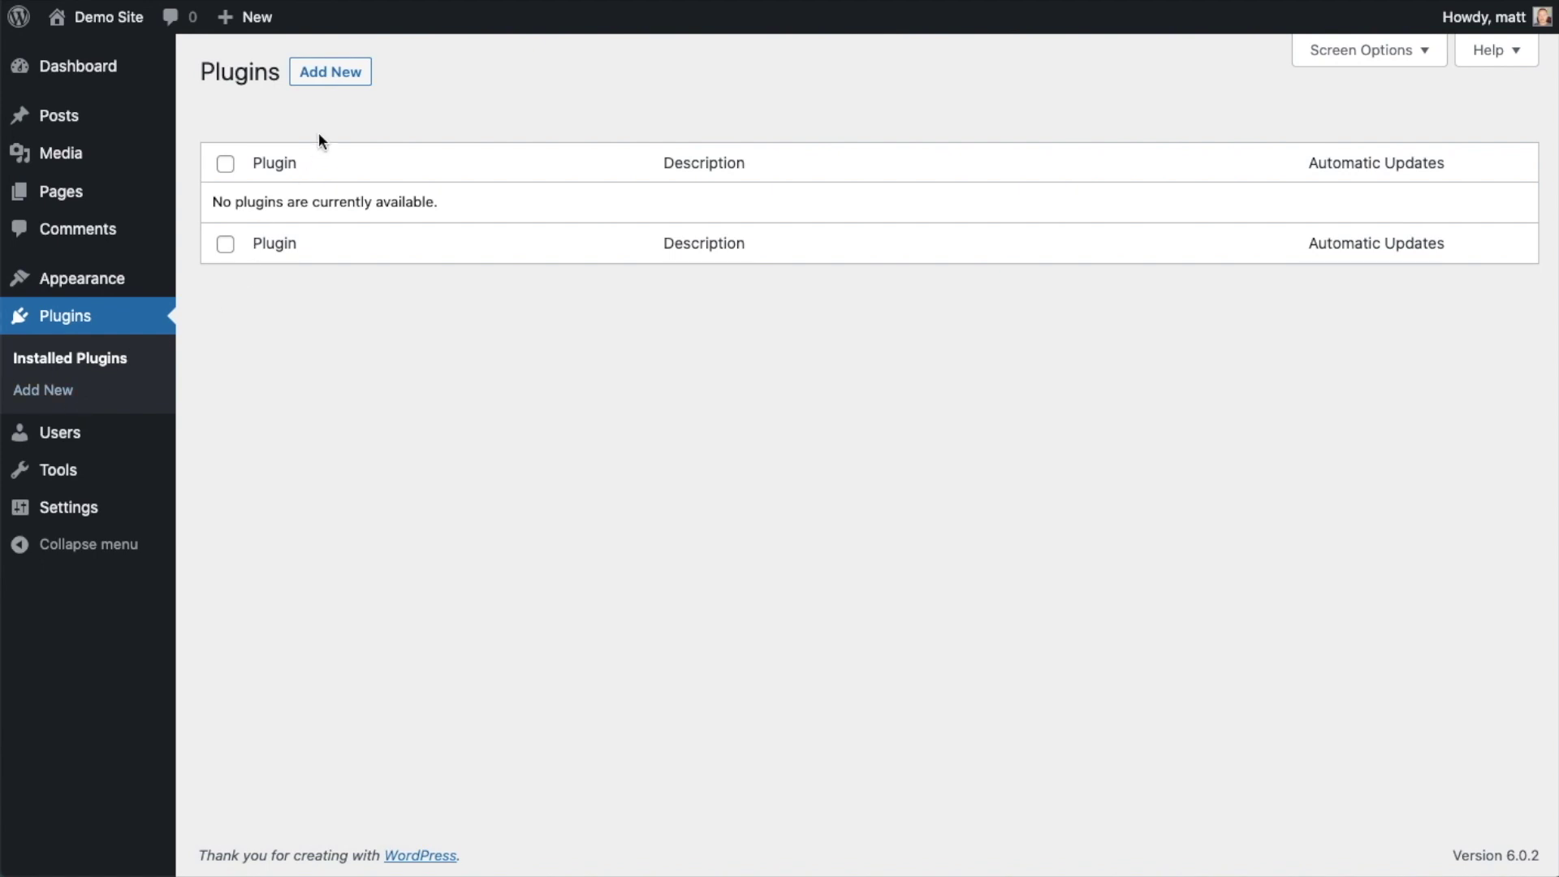
left_click(341, 81)
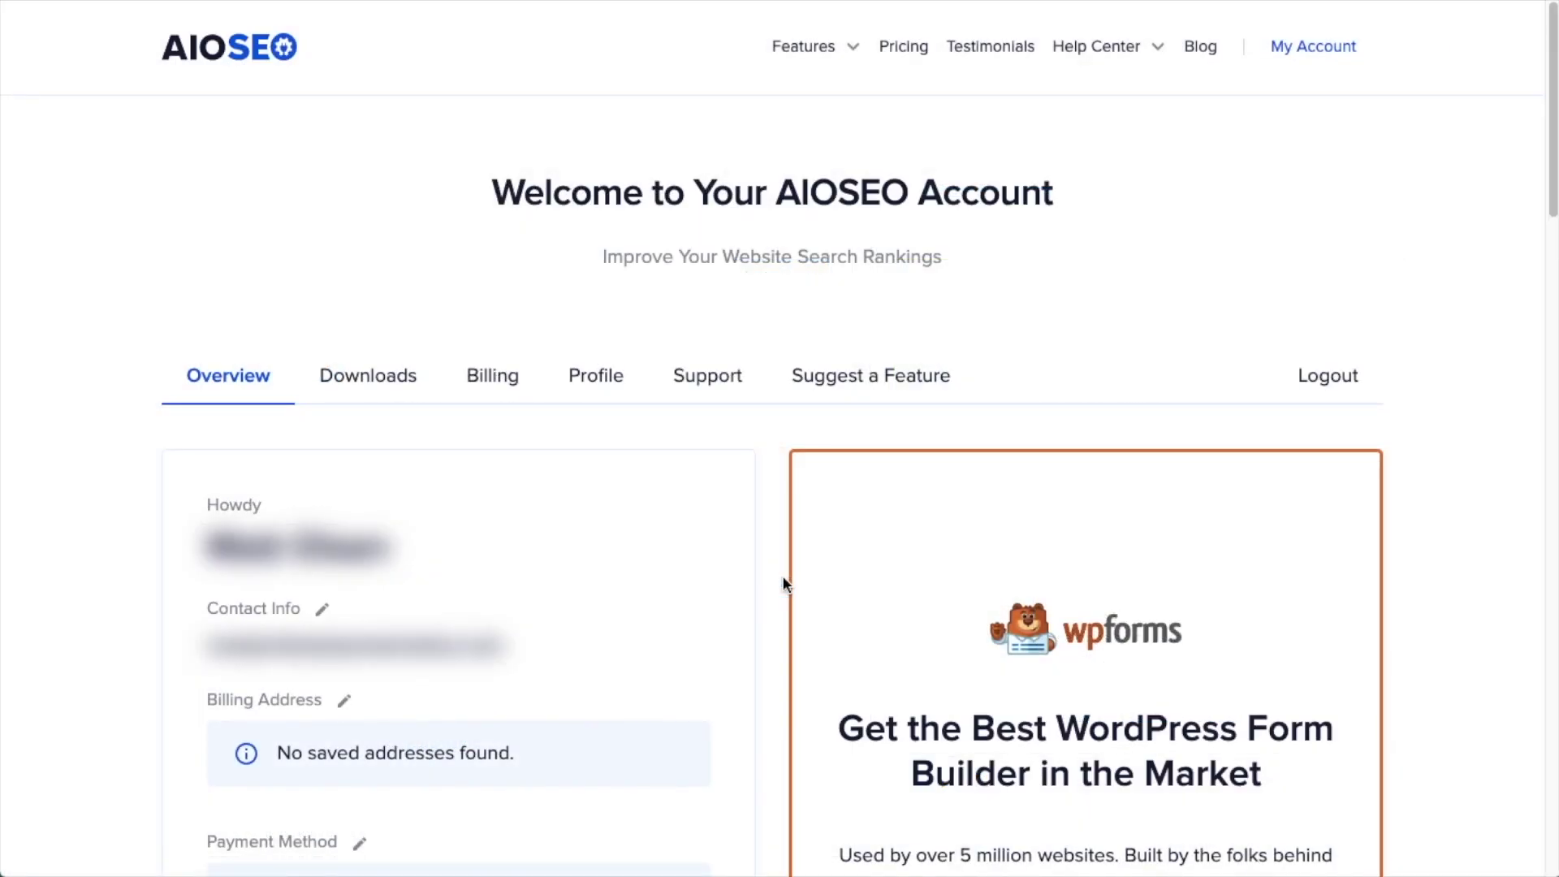
Switch to the Downloads tab of the AIOSEO account
left_click(393, 385)
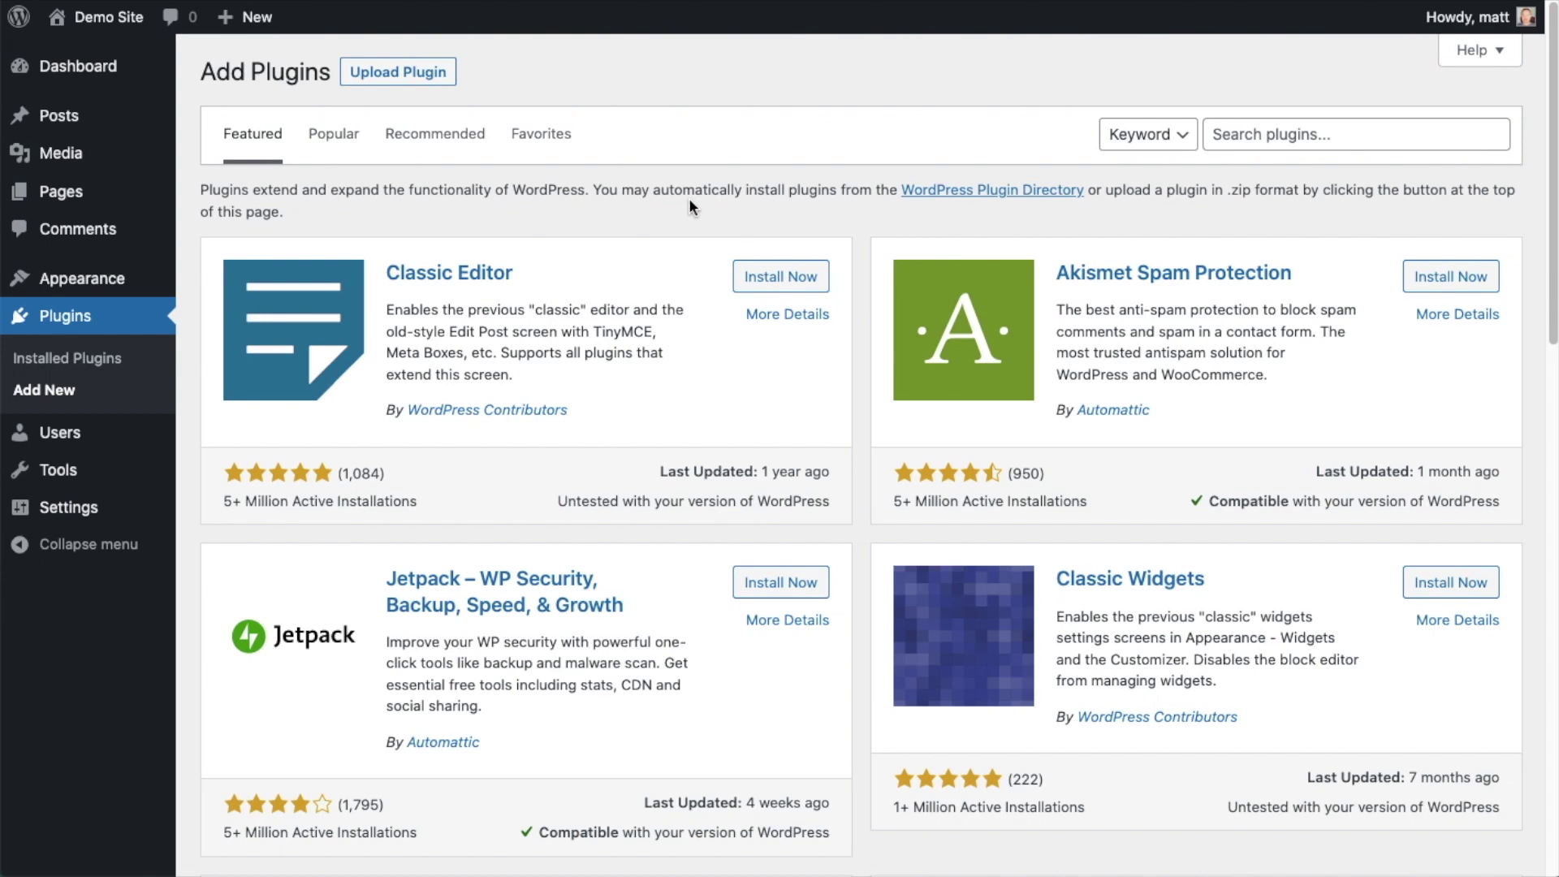
Upload aioseo-pro-v4.2.4.2.zip as a plugin, install it, and activate it
left_click(415, 72)
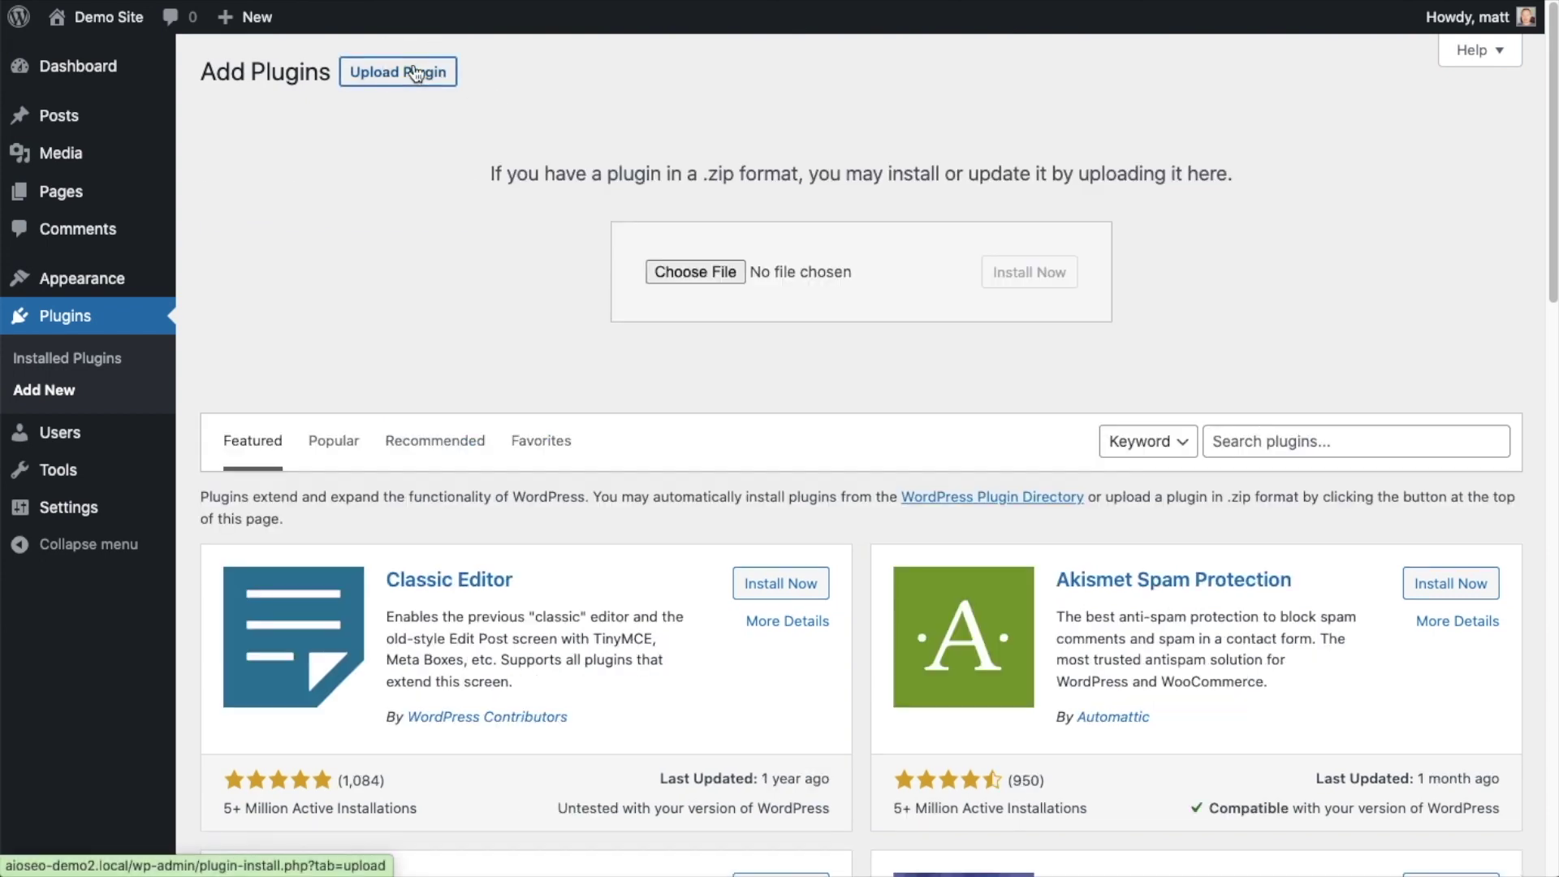
left_click(697, 275)
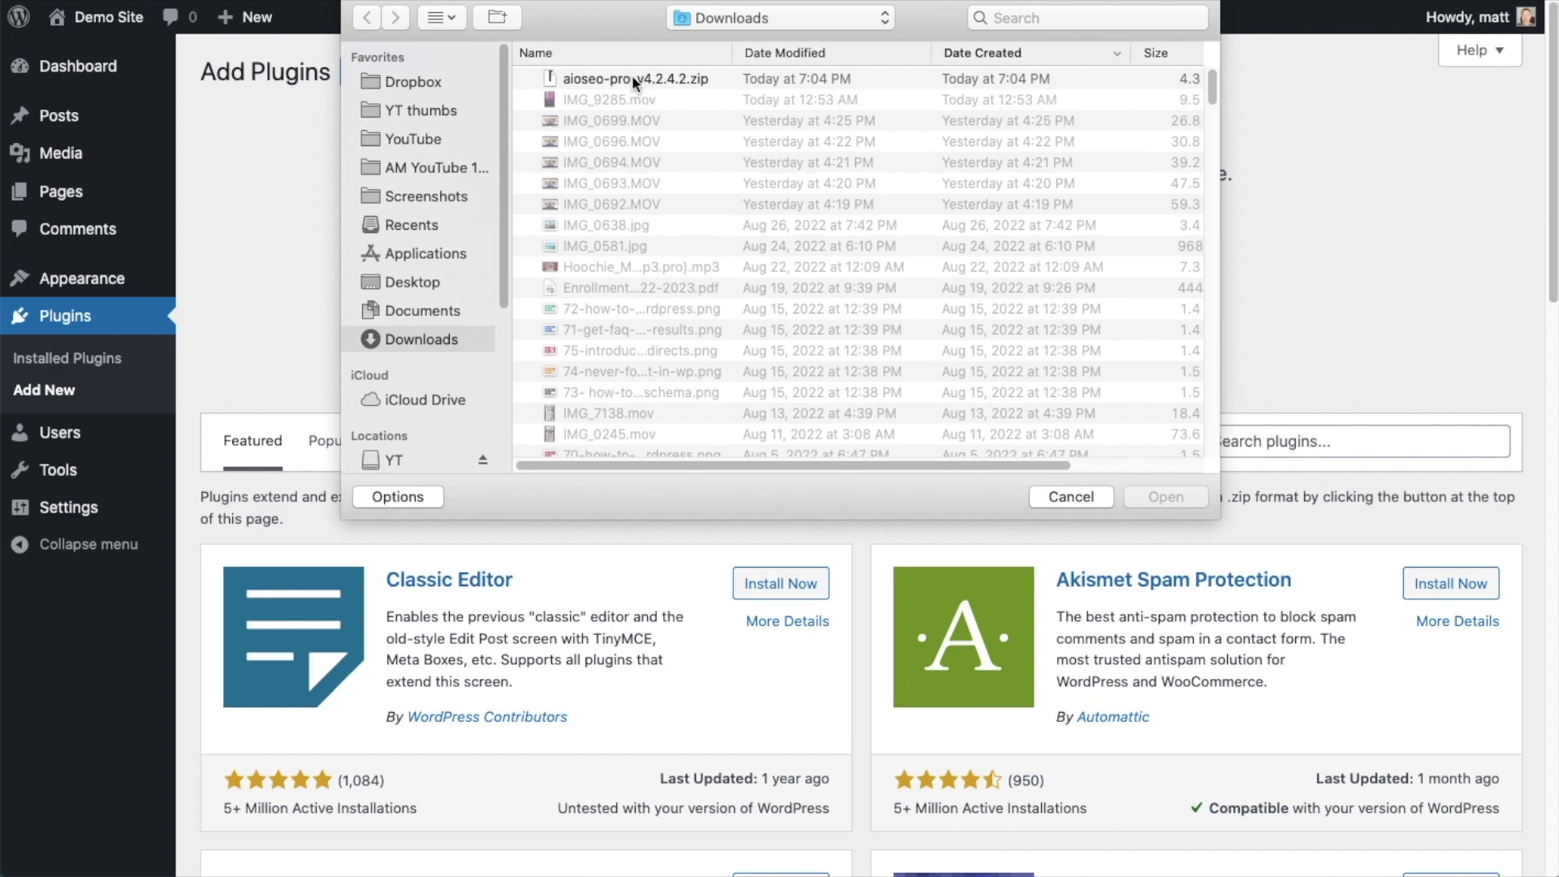
double_click(625, 78)
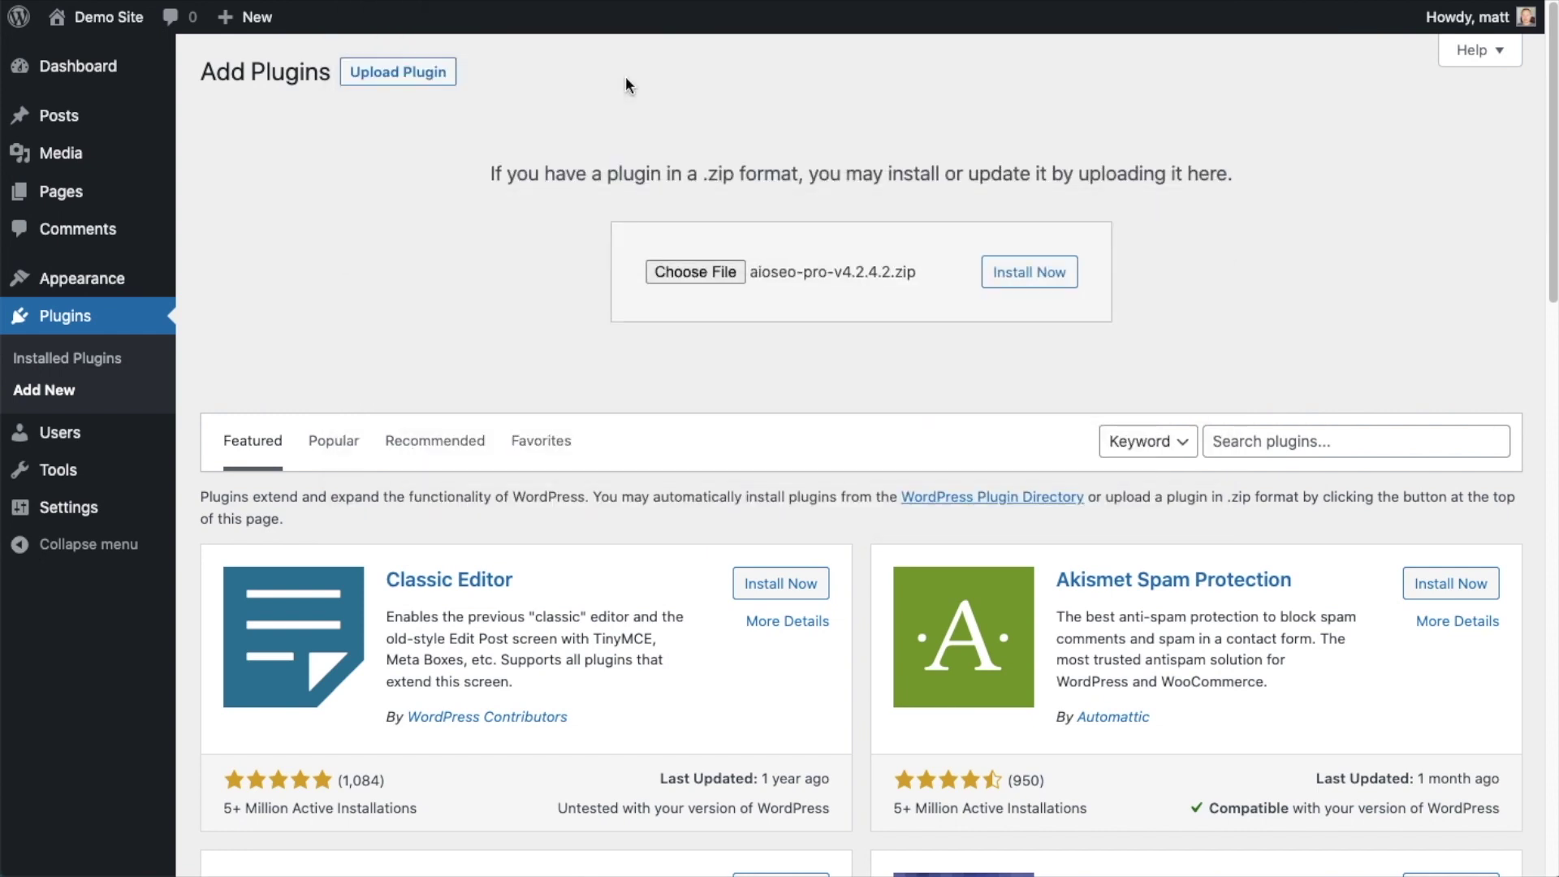
left_click(1010, 280)
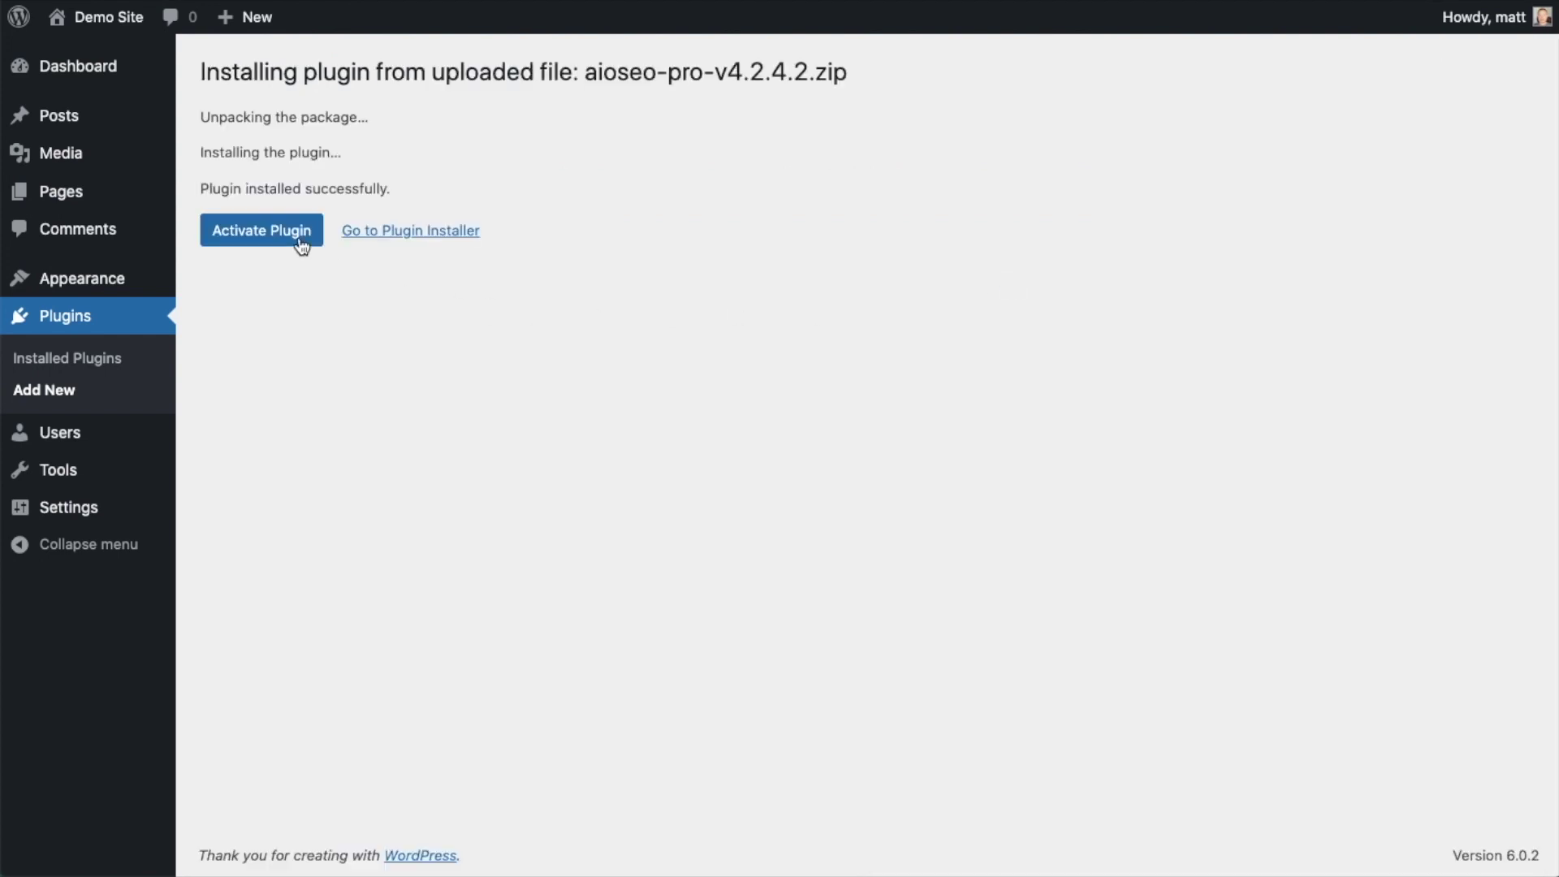
left_click(252, 230)
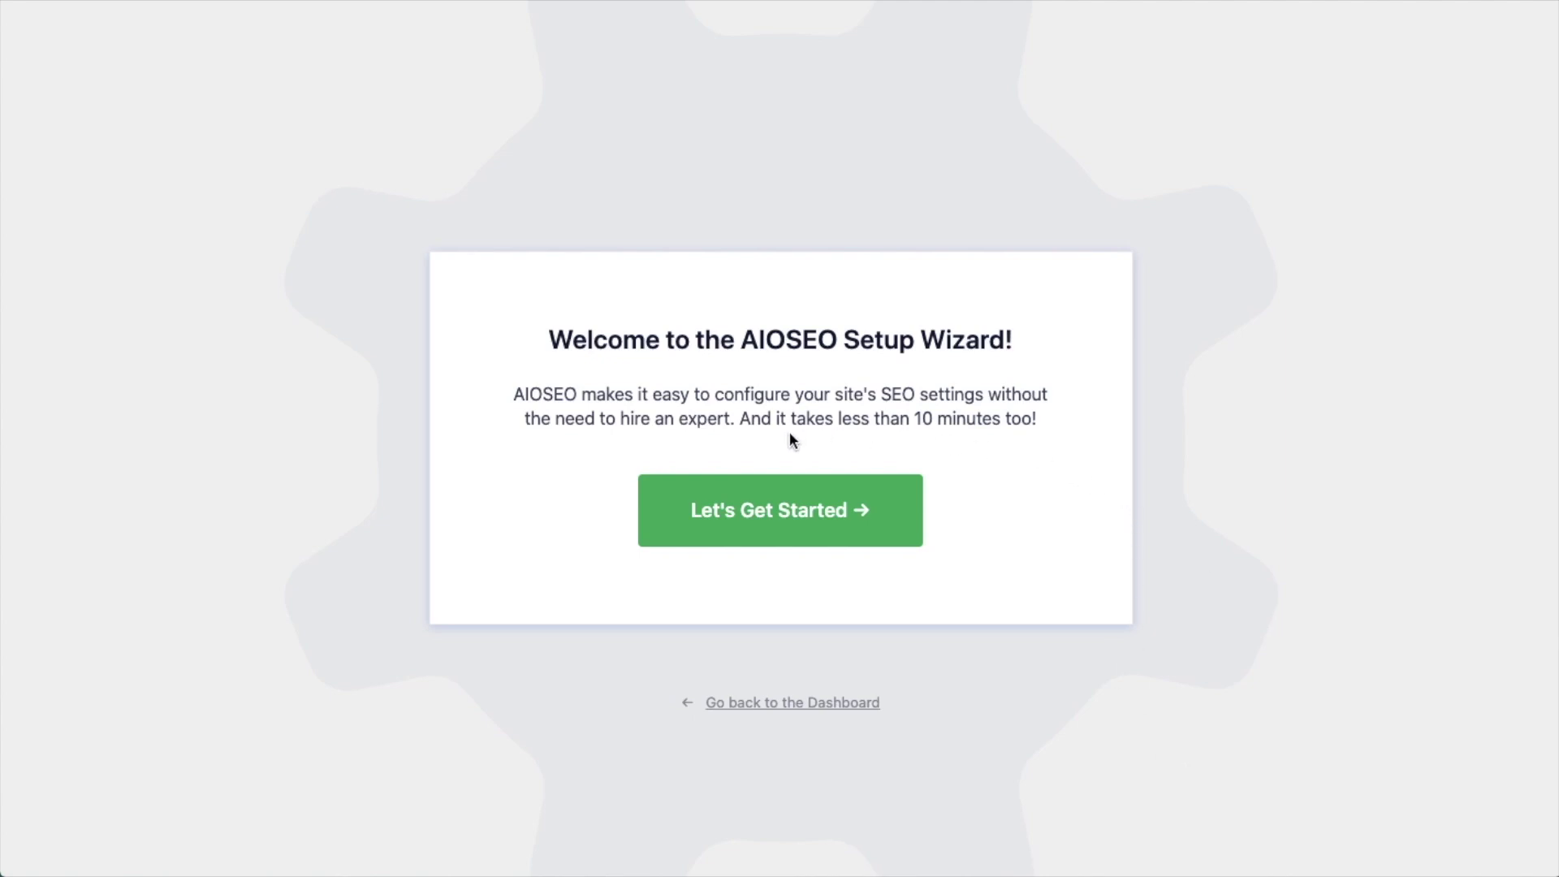
Leave the setup wizard for the dashboard and follow the 'valid license key is required' link
left_click(789, 712)
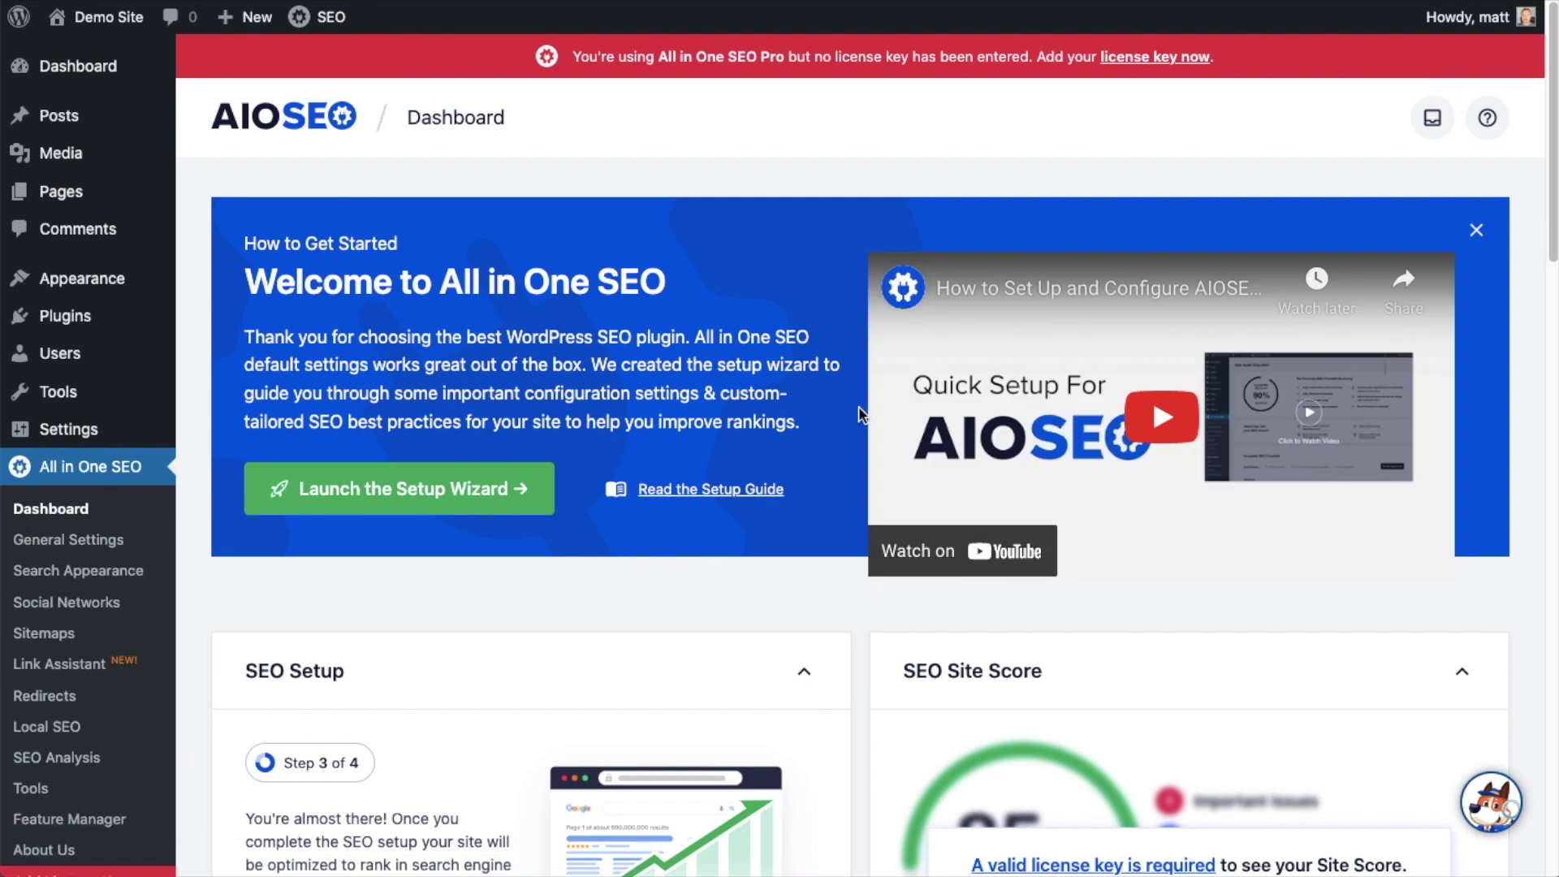
scroll(859, 416, "down", 3)
scroll(859, 411, "down", 4)
left_click(1072, 322)
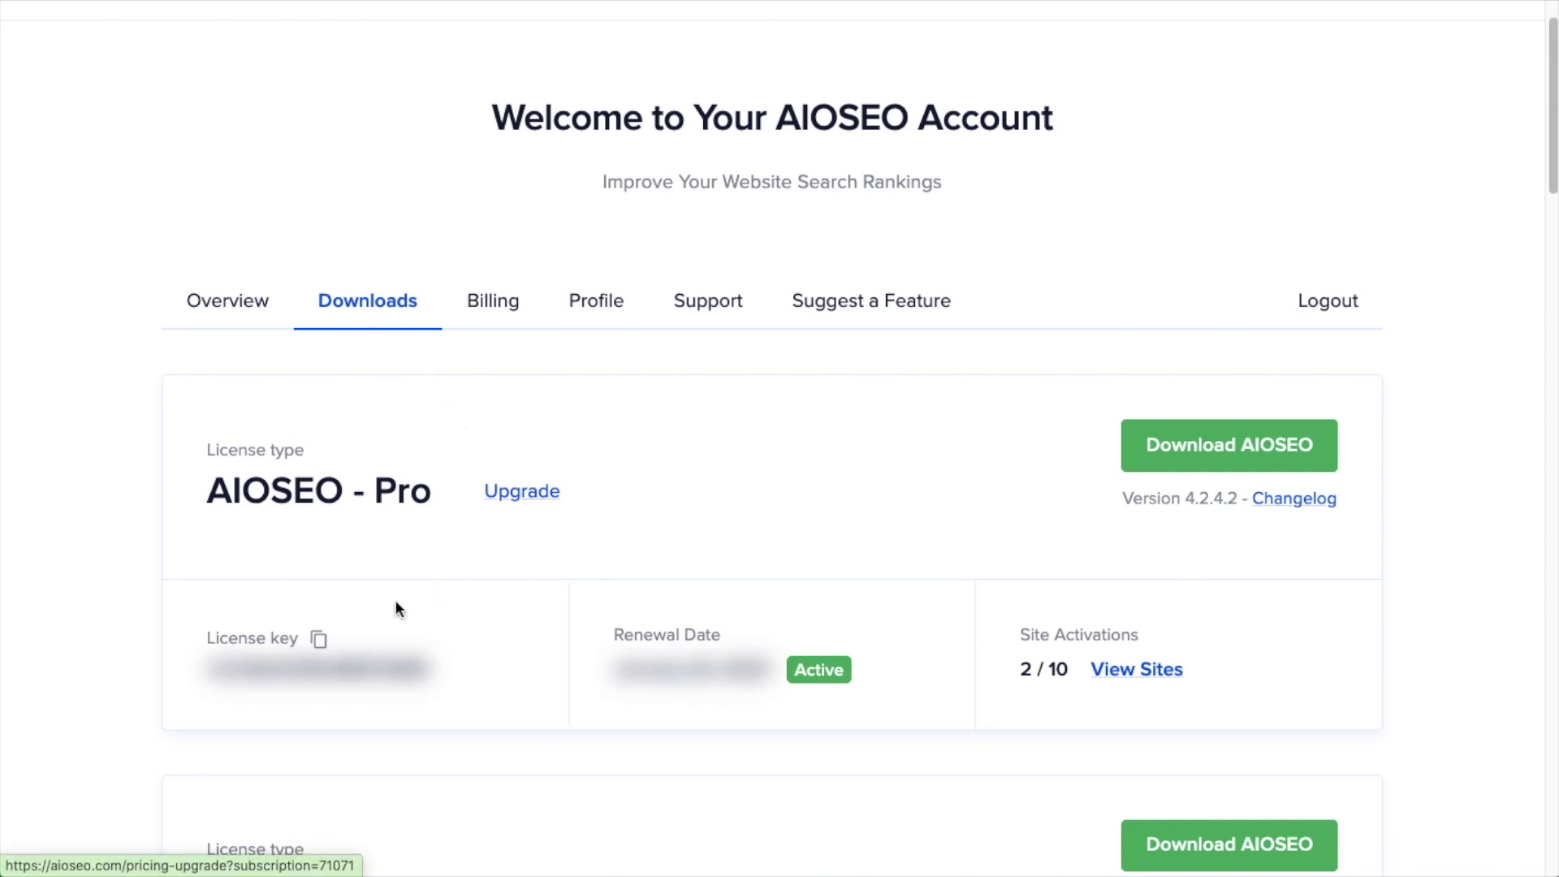
Copy the Pro license key from the Downloads tab and select WordPress's license key field
left_click(319, 642)
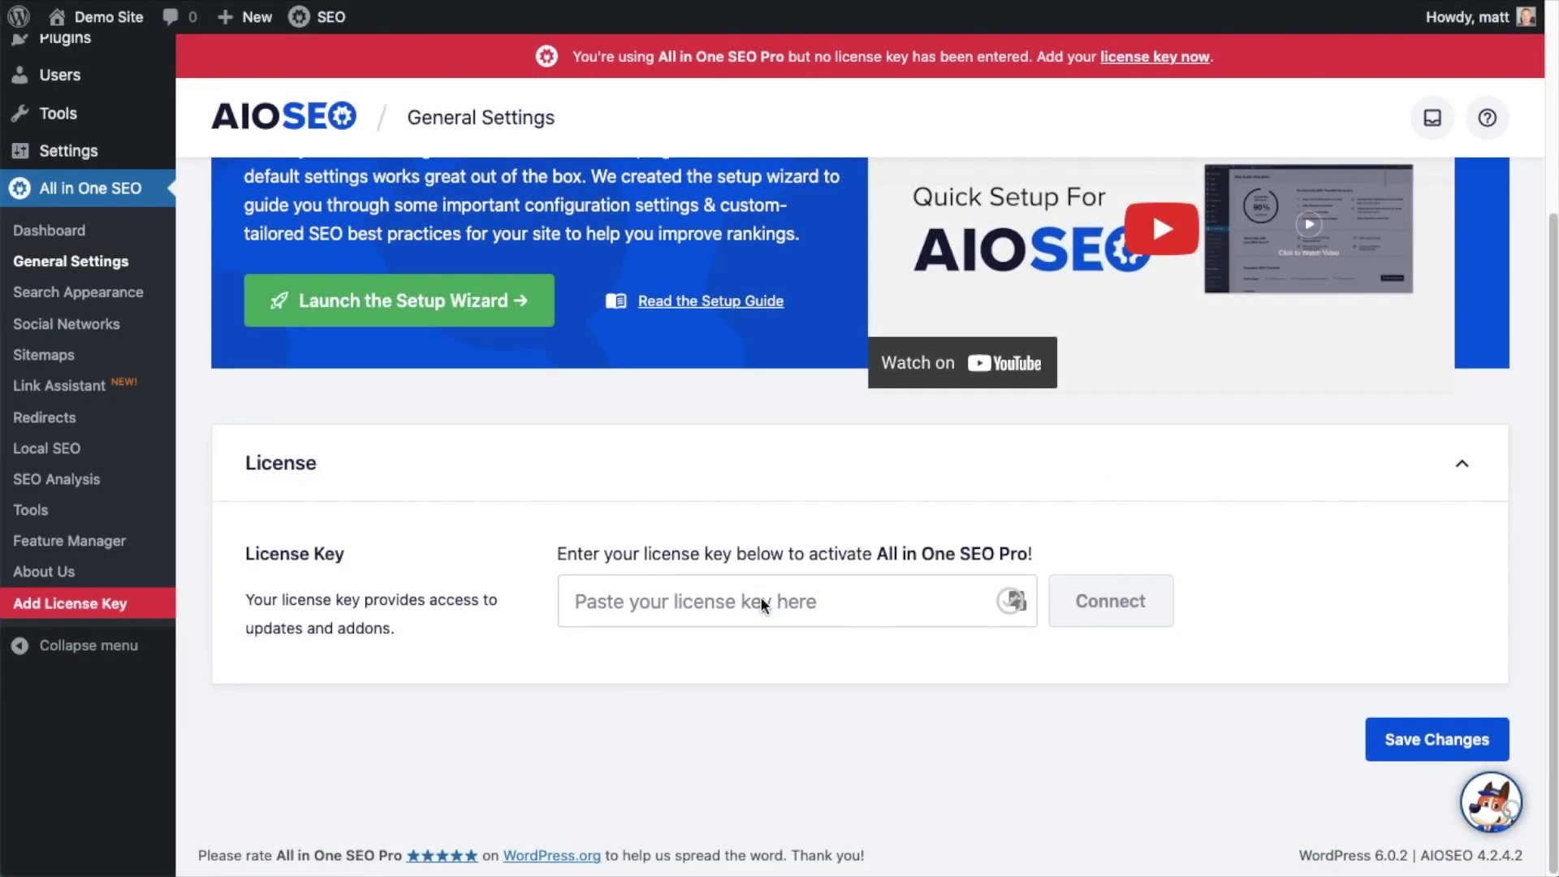
left_click(705, 599)
Paste the license key, connect it, save the settings, and return to the Dashboard
key("ctrl+v")
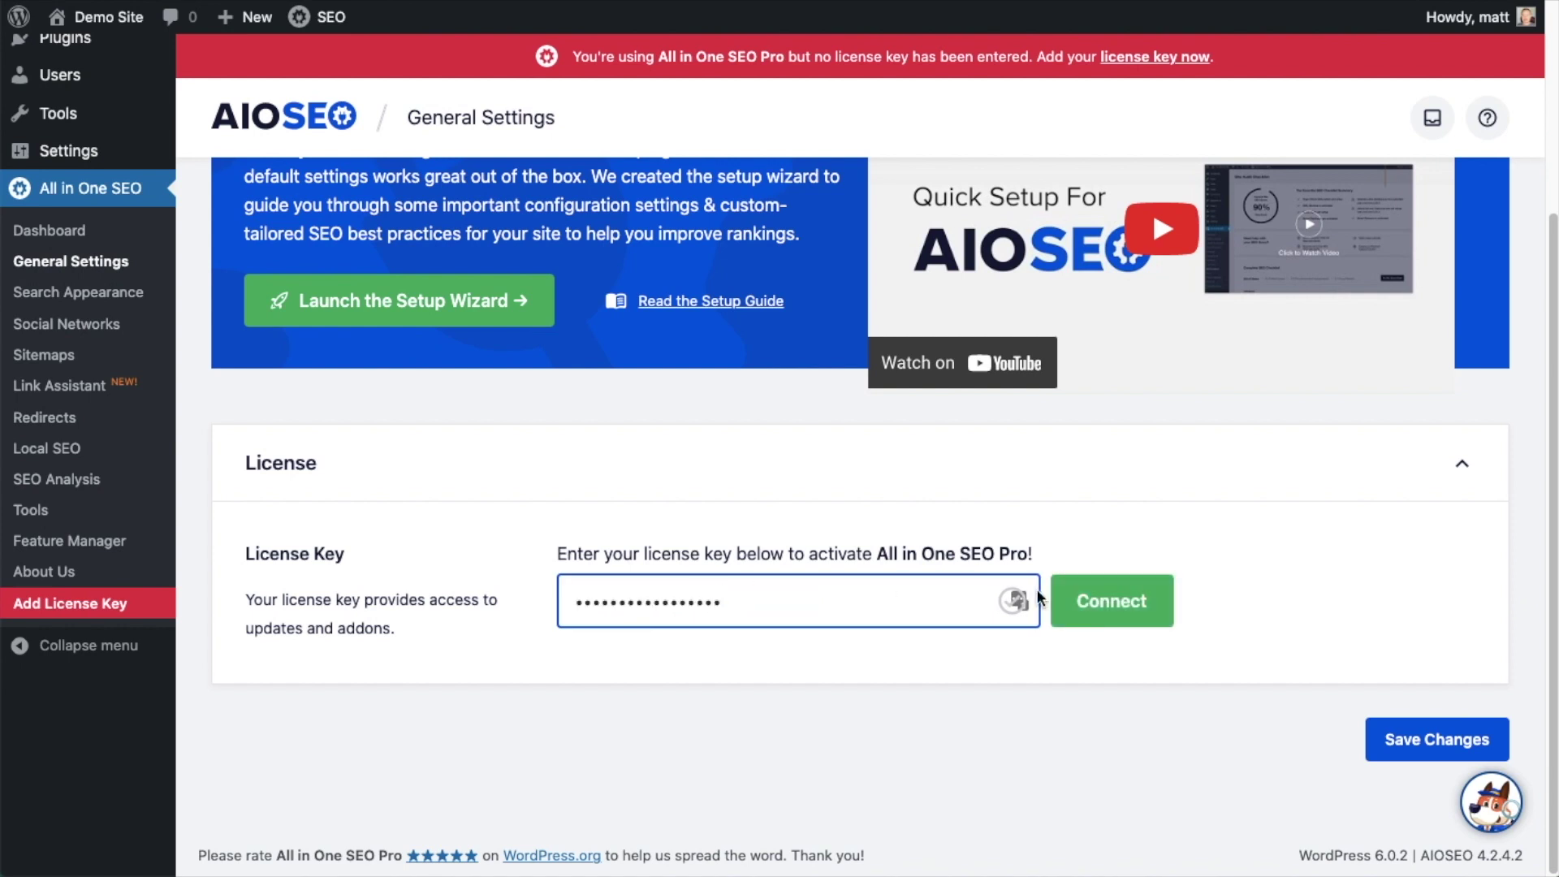
left_click(1121, 598)
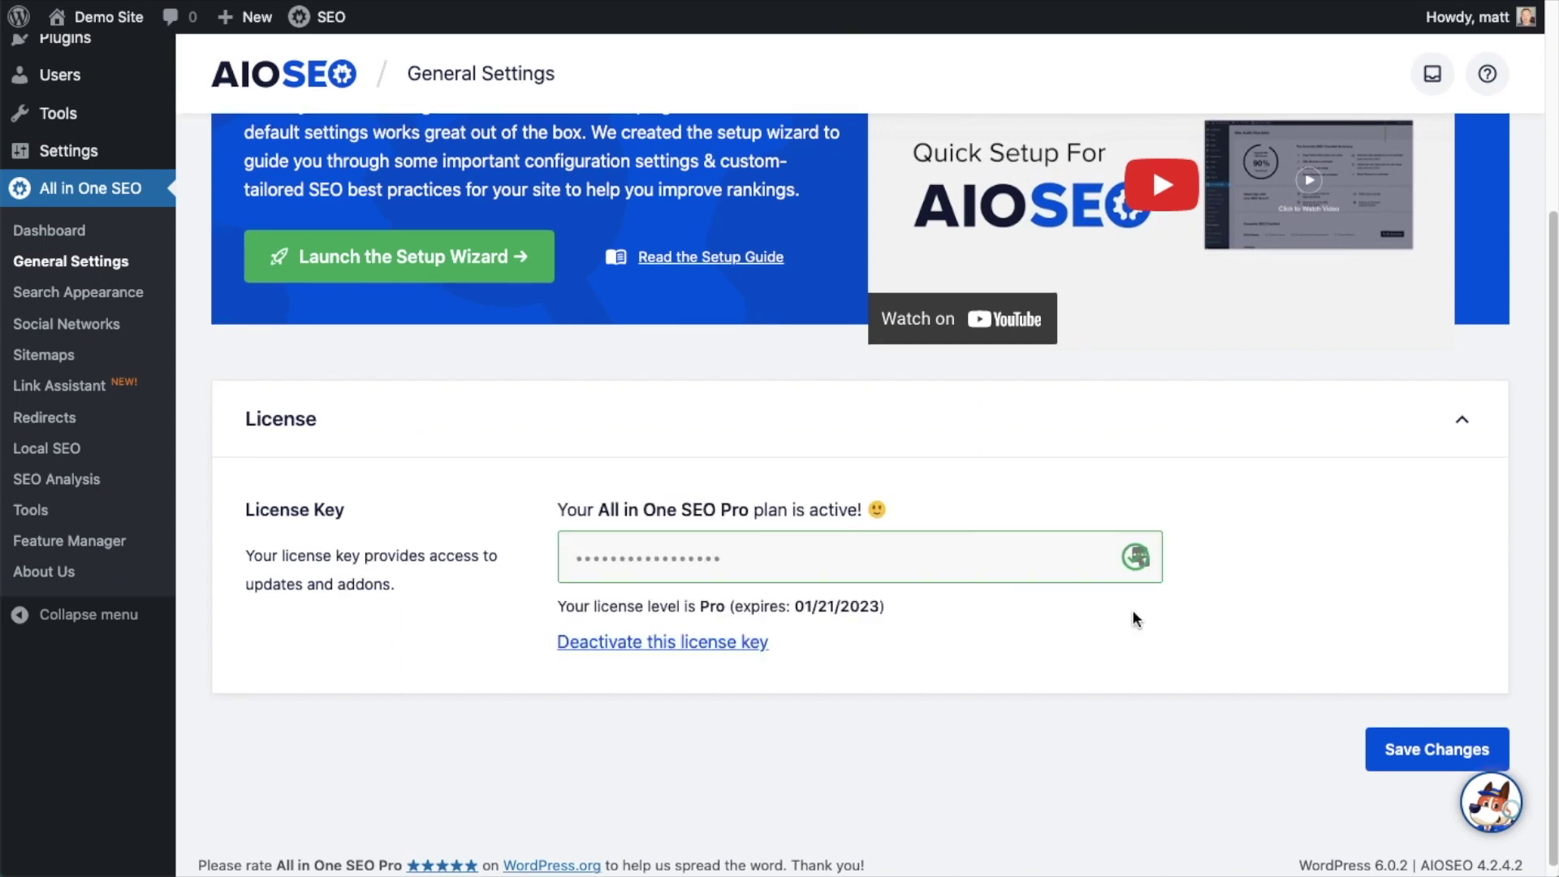
left_click(1443, 747)
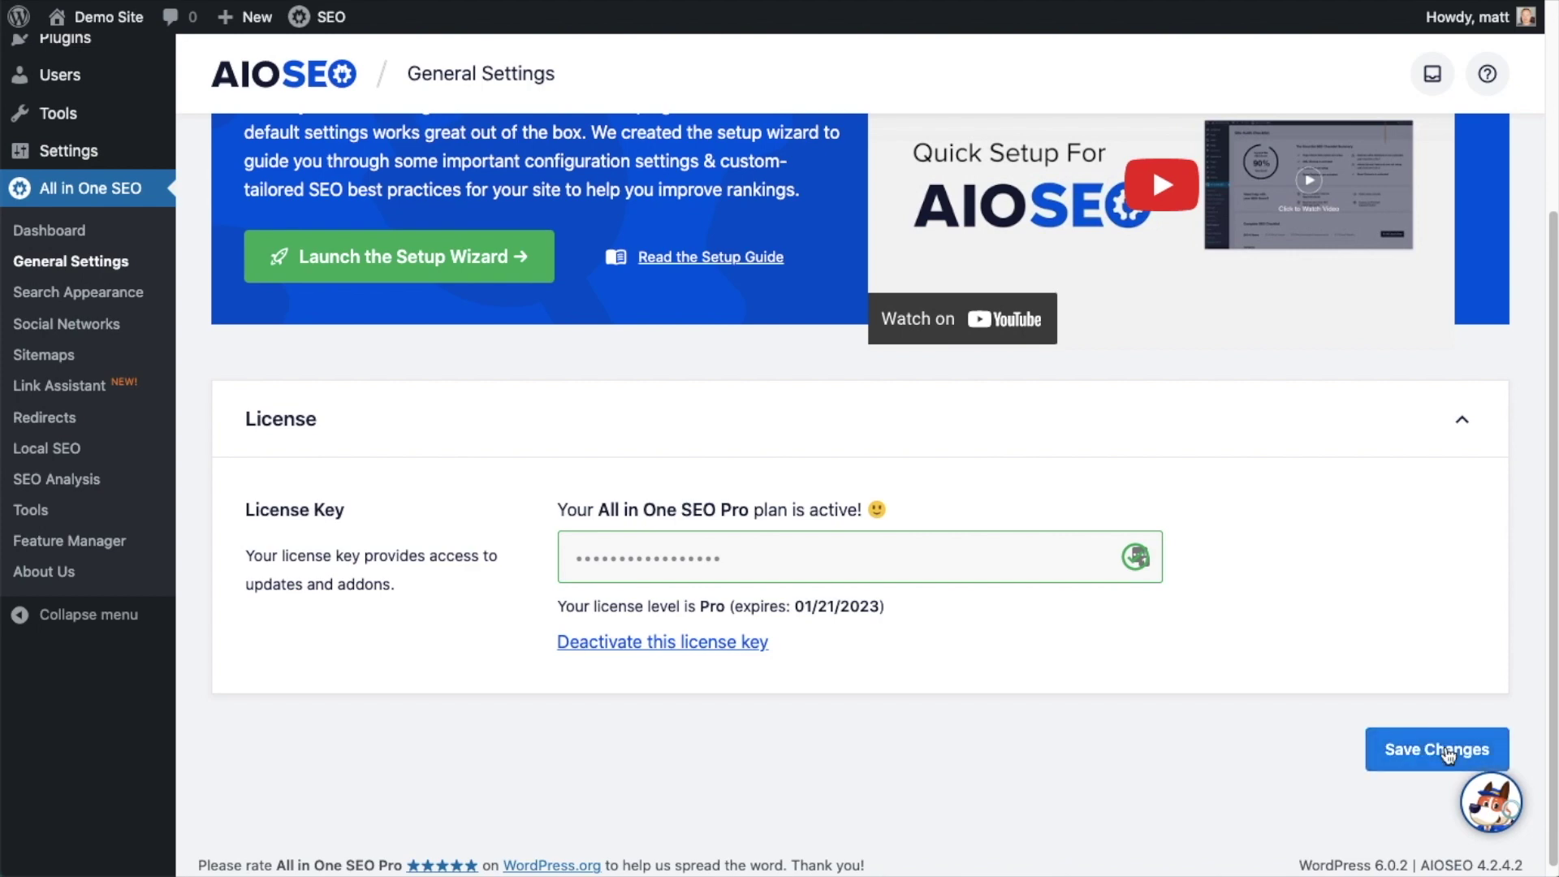
scroll(1301, 700, "up", 5)
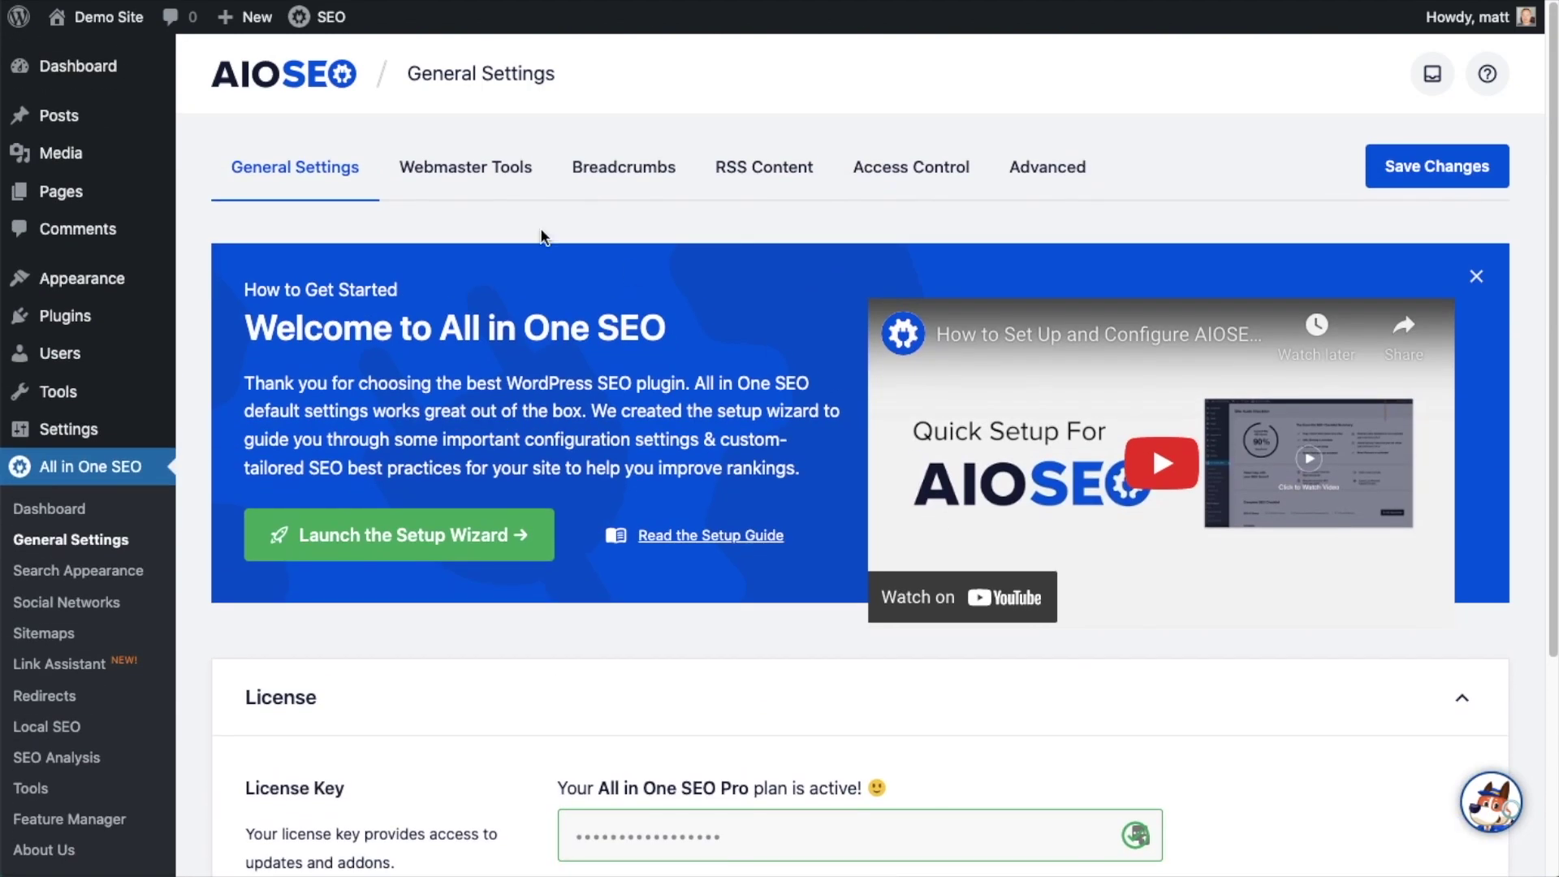
left_click(88, 79)
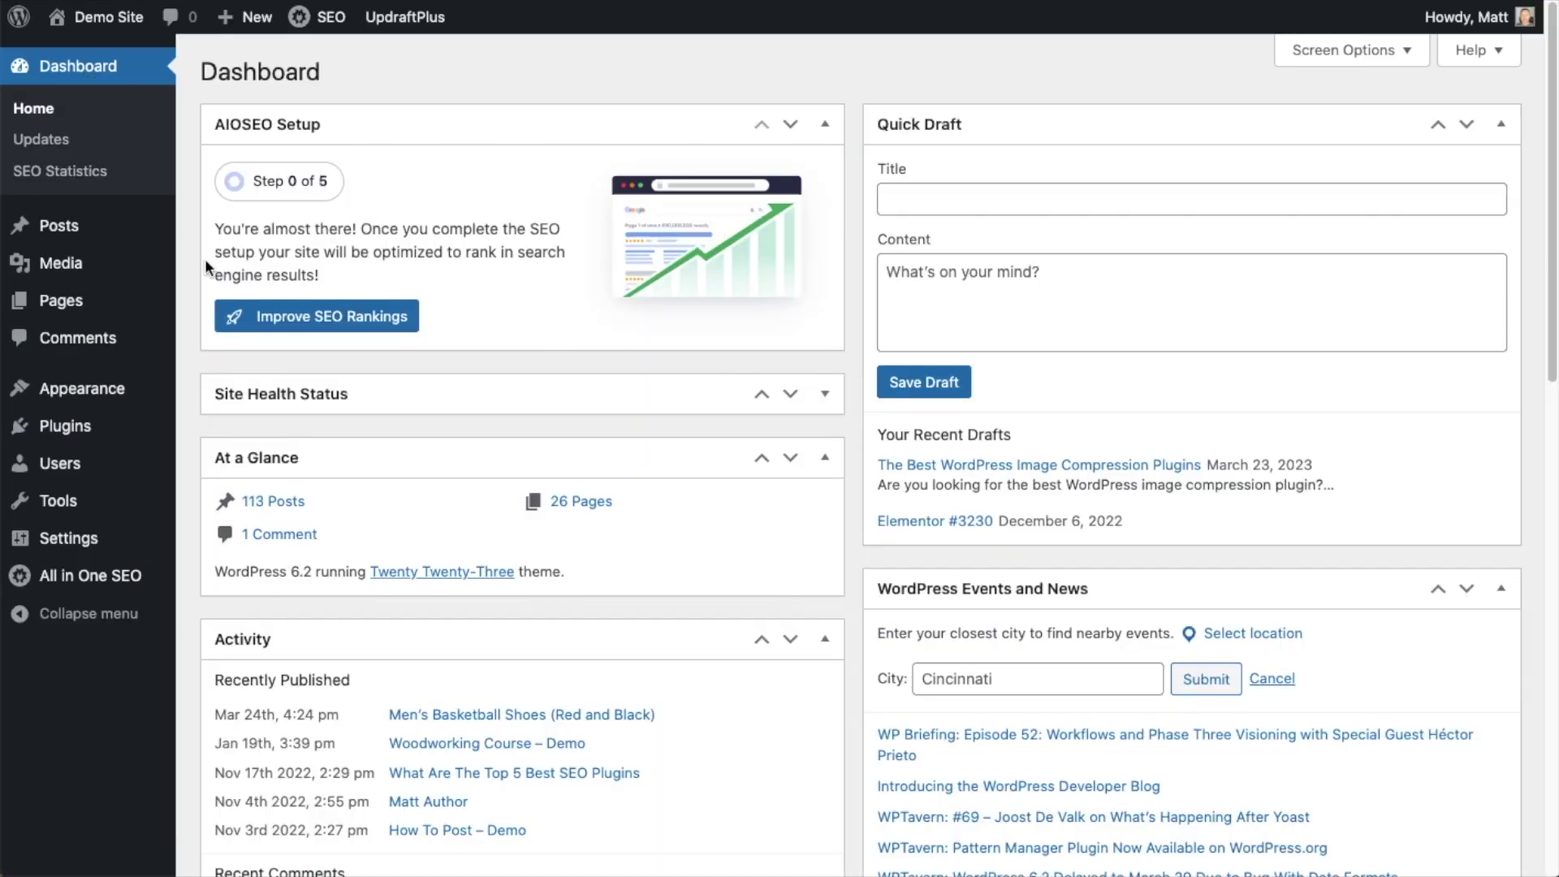
Open 'The Best WordPress Image Compression Plugins' from Posts and scroll to AIOSEO Settings
left_click(54, 230)
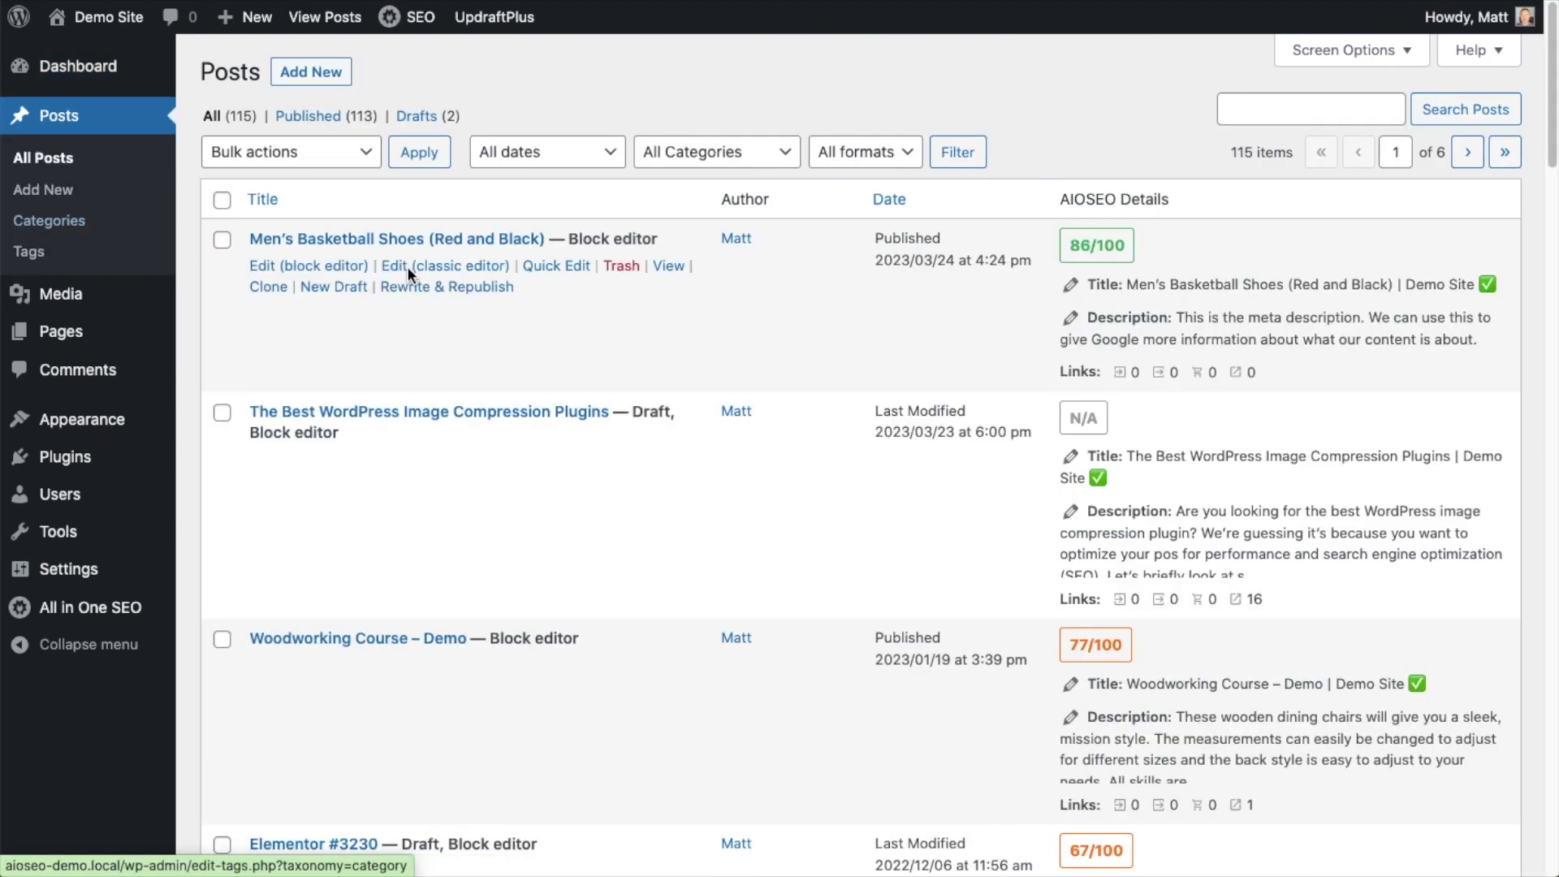
left_click(476, 413)
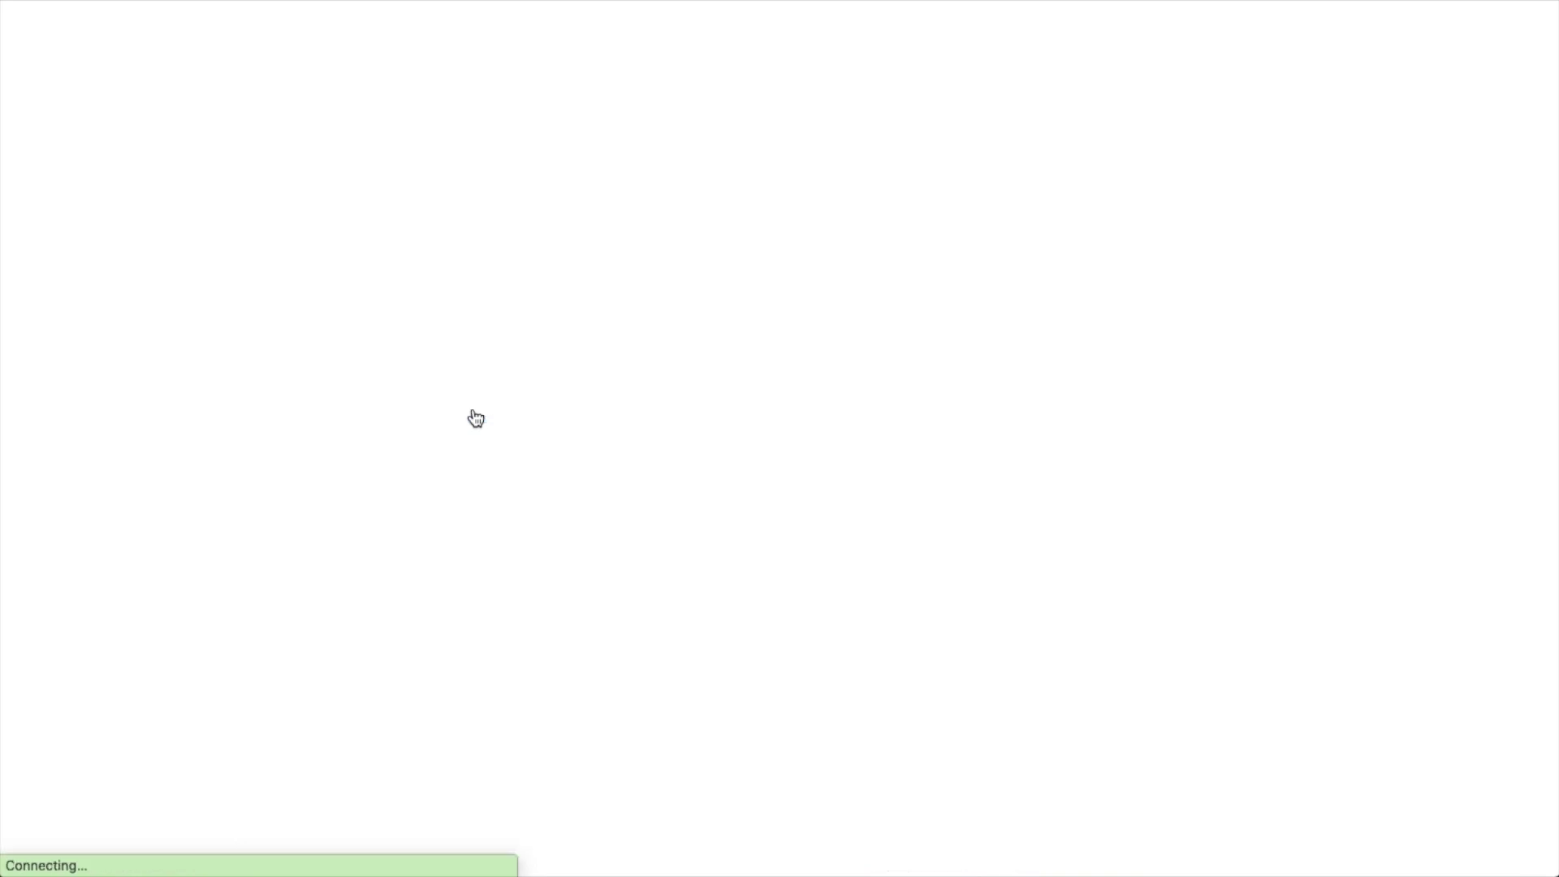
left_click_drag(1229, 86, 1235, 758)
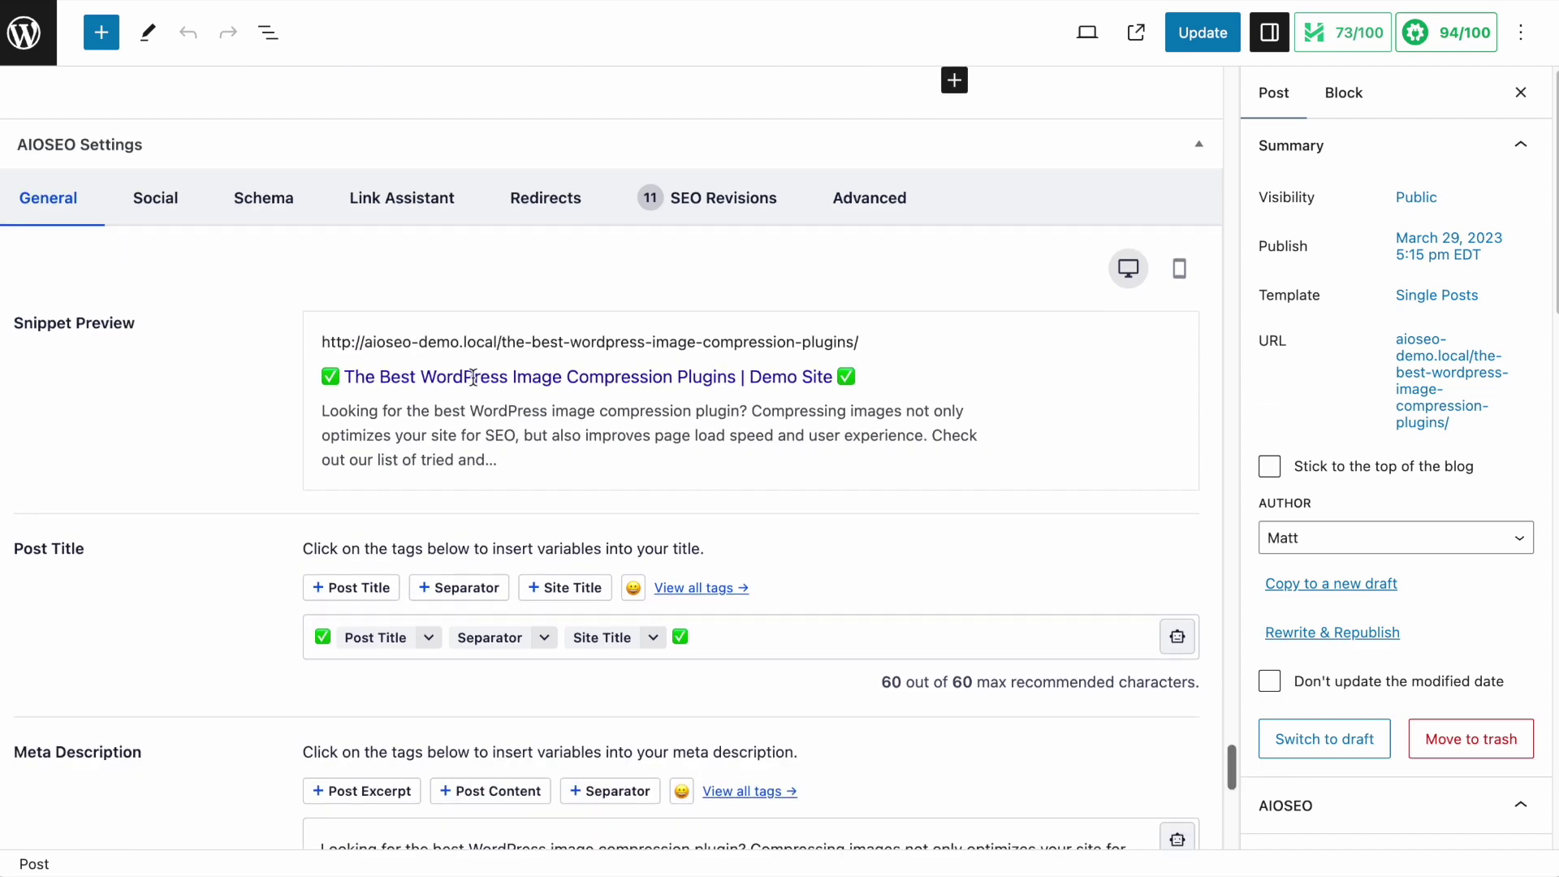
scroll(532, 371, "down", 5)
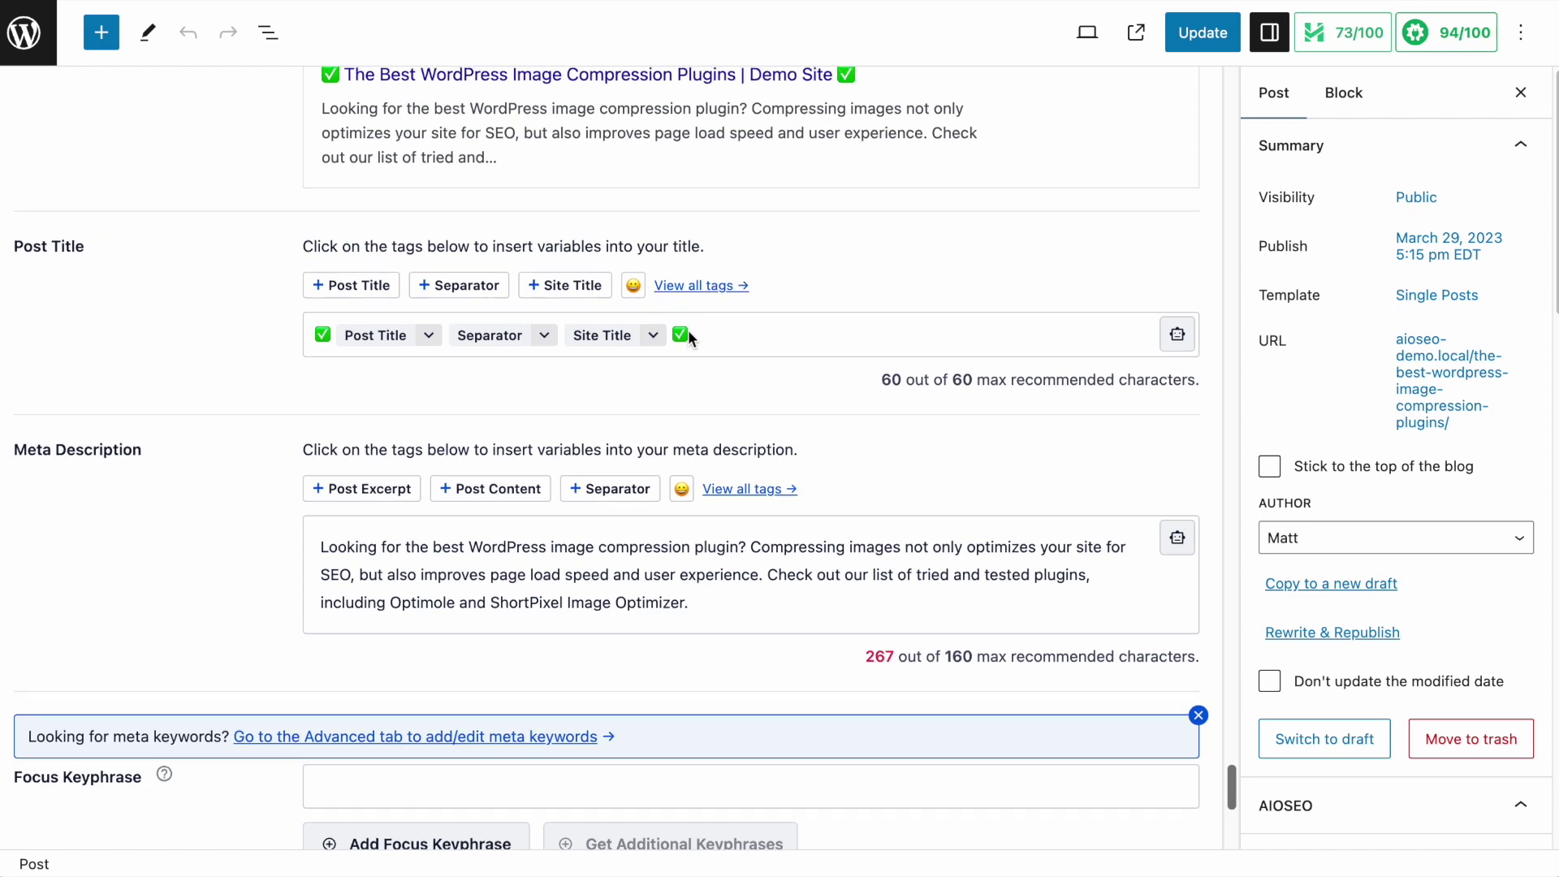
scroll(688, 329, "up", 1)
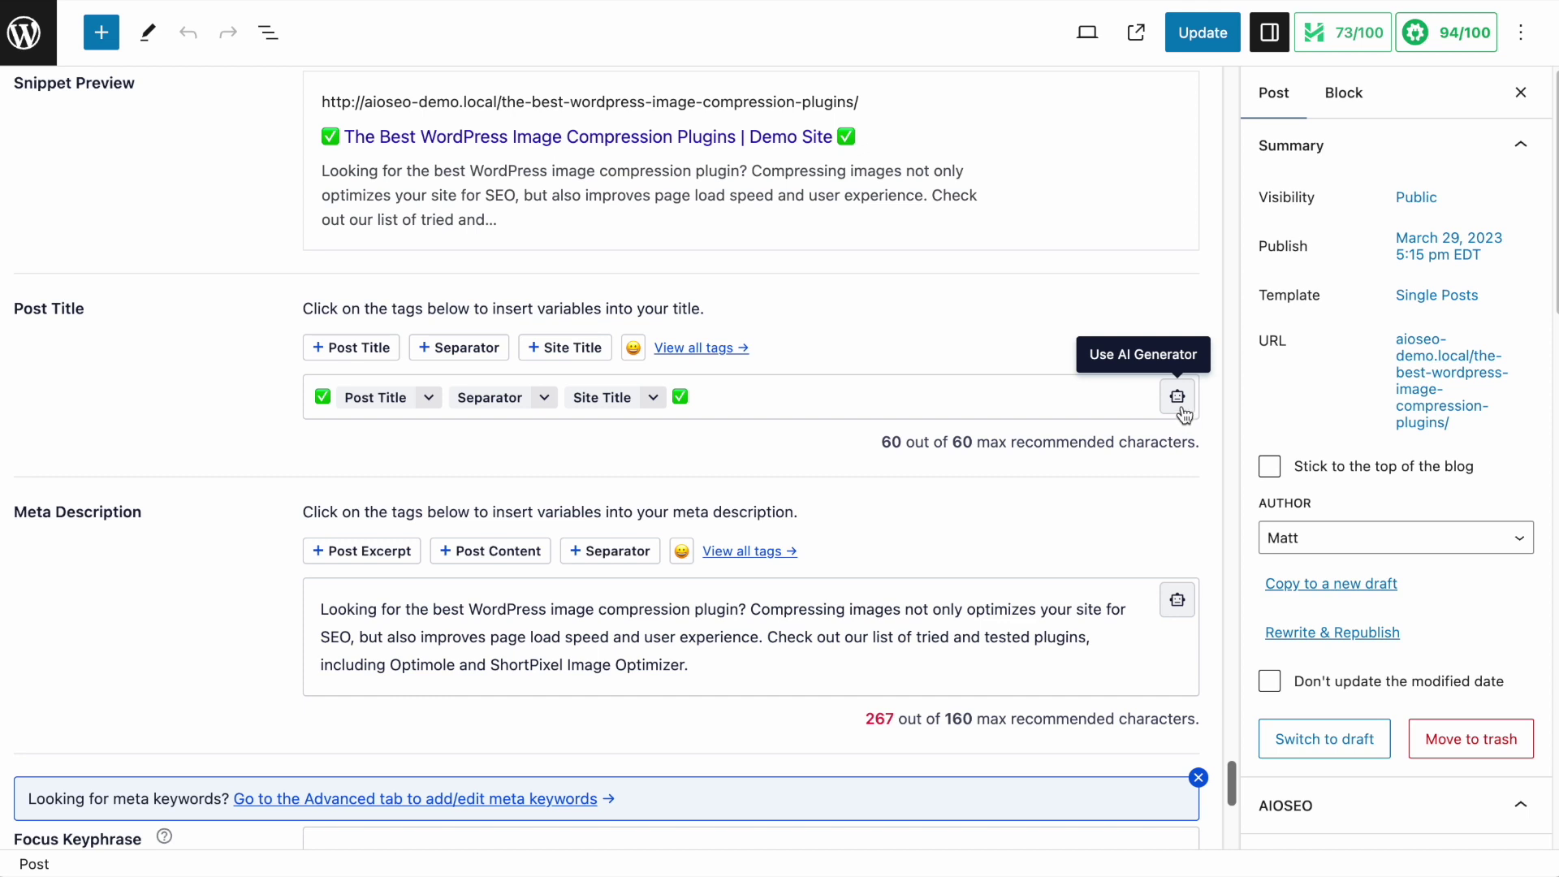
Launch the Use AI Generator option for the post's SEO title
left_click(1179, 397)
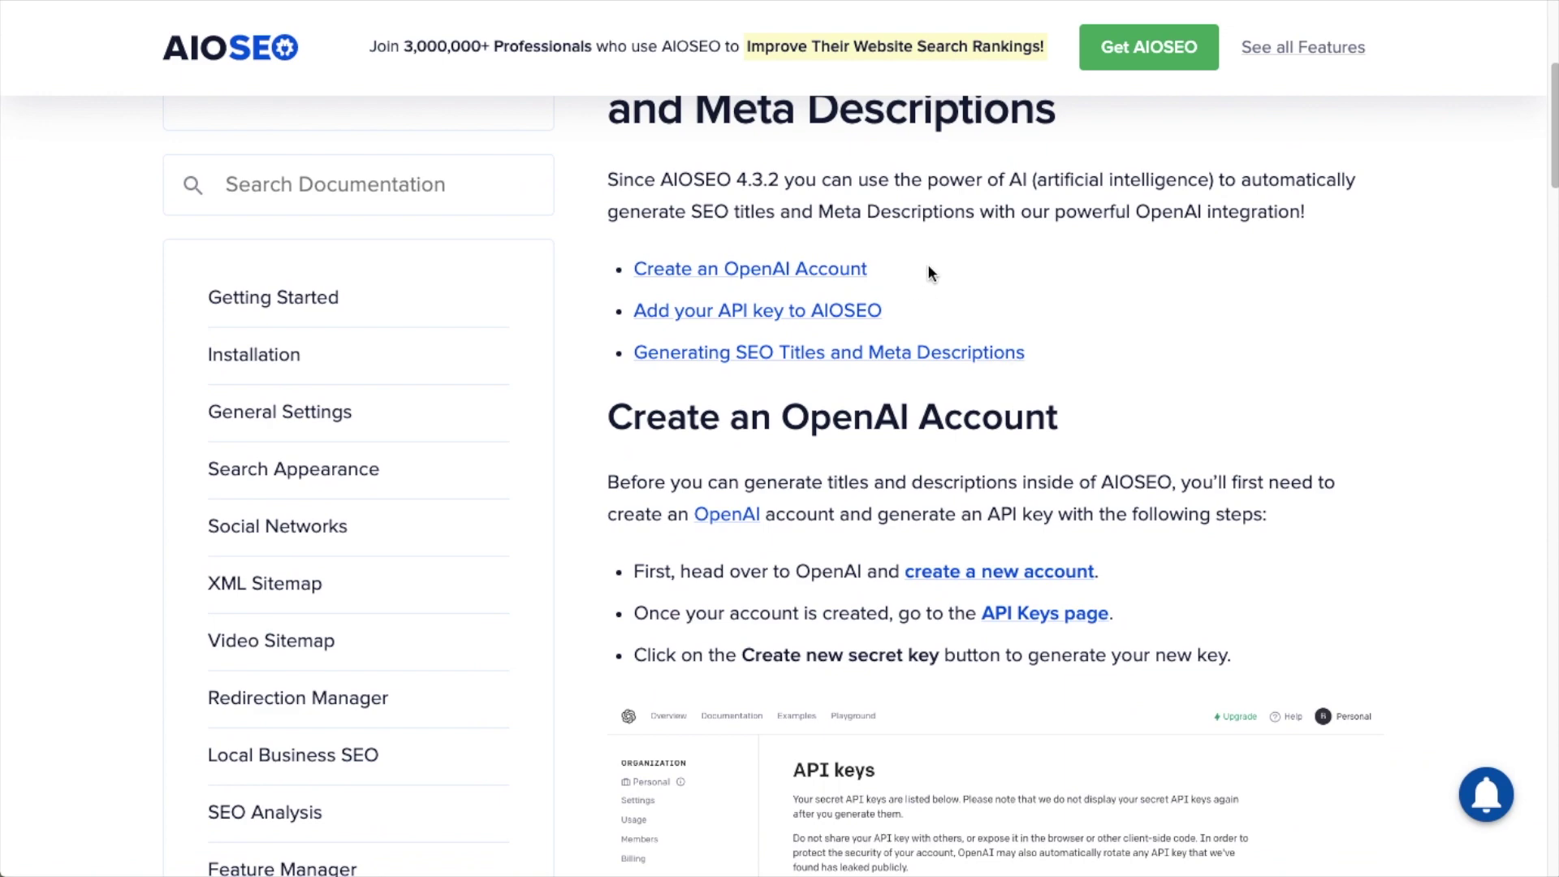
scroll(1231, 352, "down", 3)
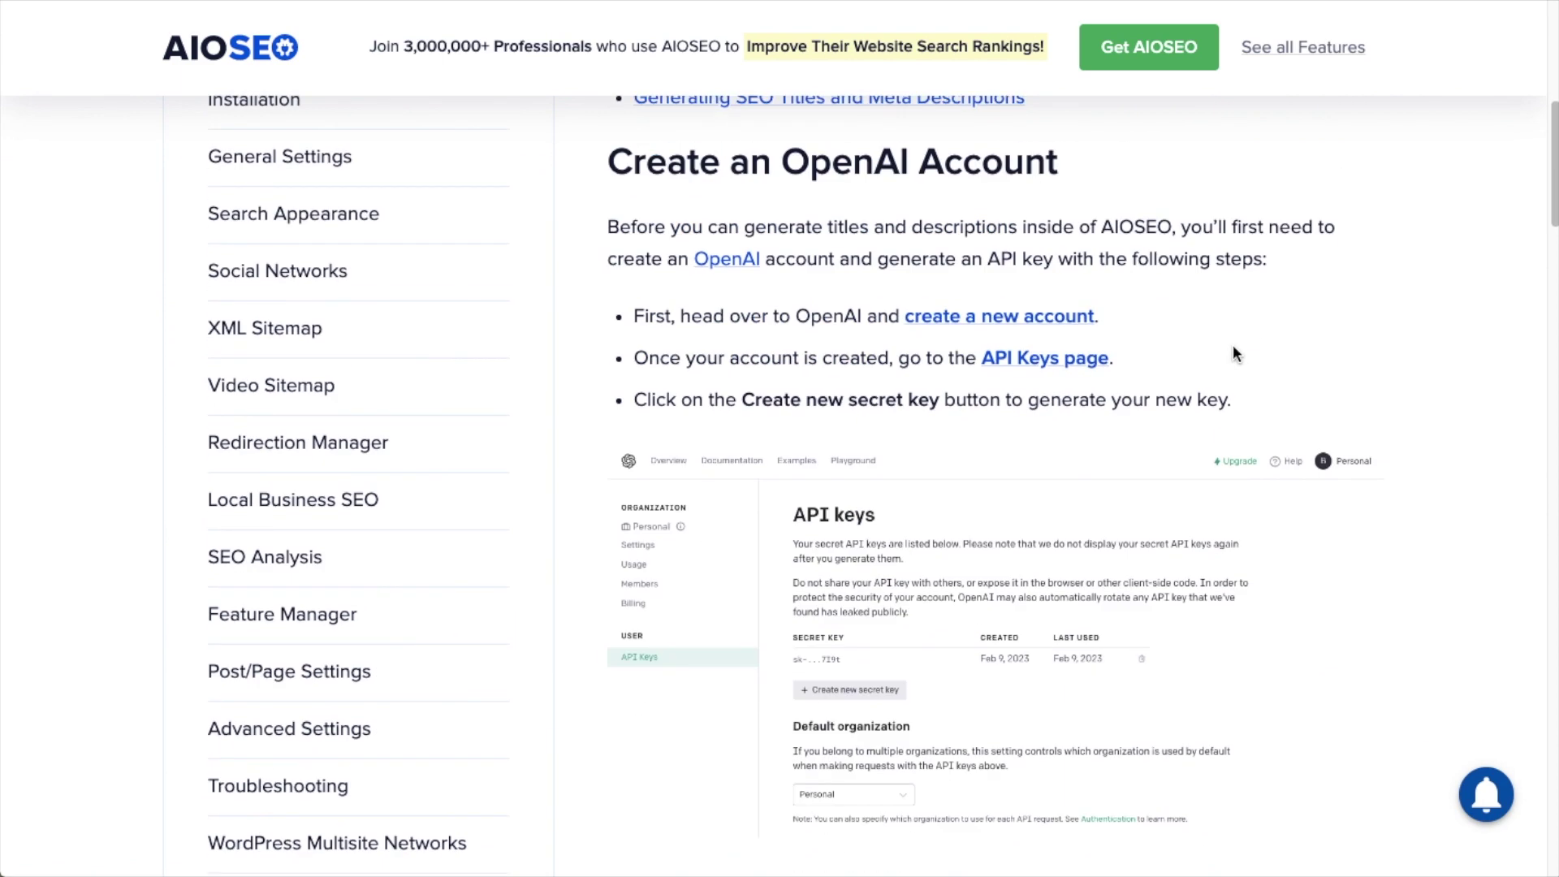
Follow the 'create a new account' link to OpenAI's signup page and select the email field
left_click(999, 329)
left_click(794, 401)
Sign up for a new OpenAI account with an email address and a password
key("ctrl+v")
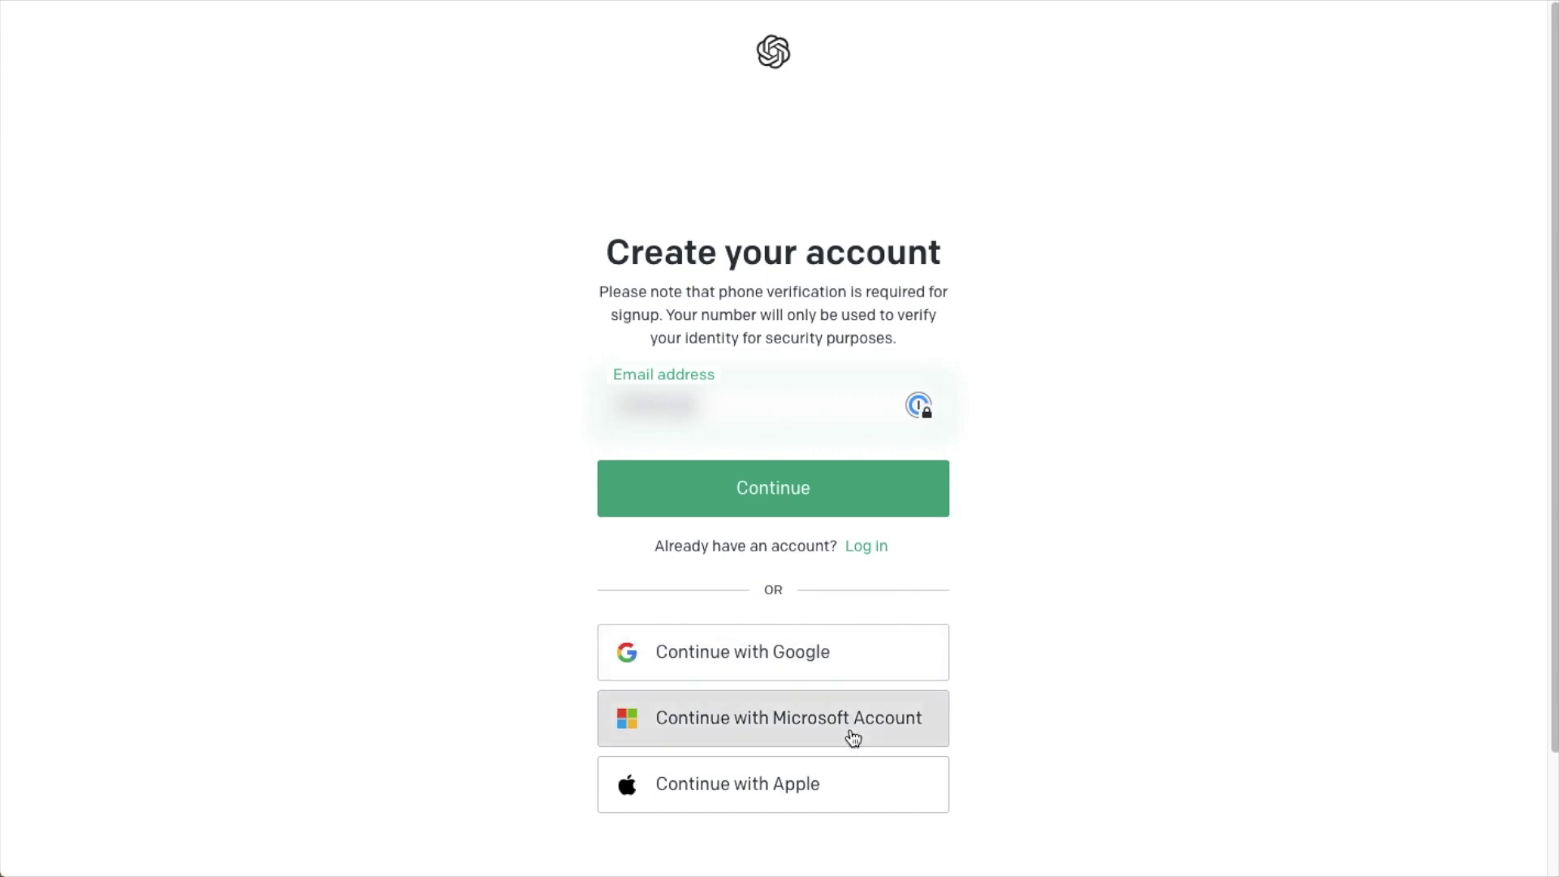
left_click(832, 494)
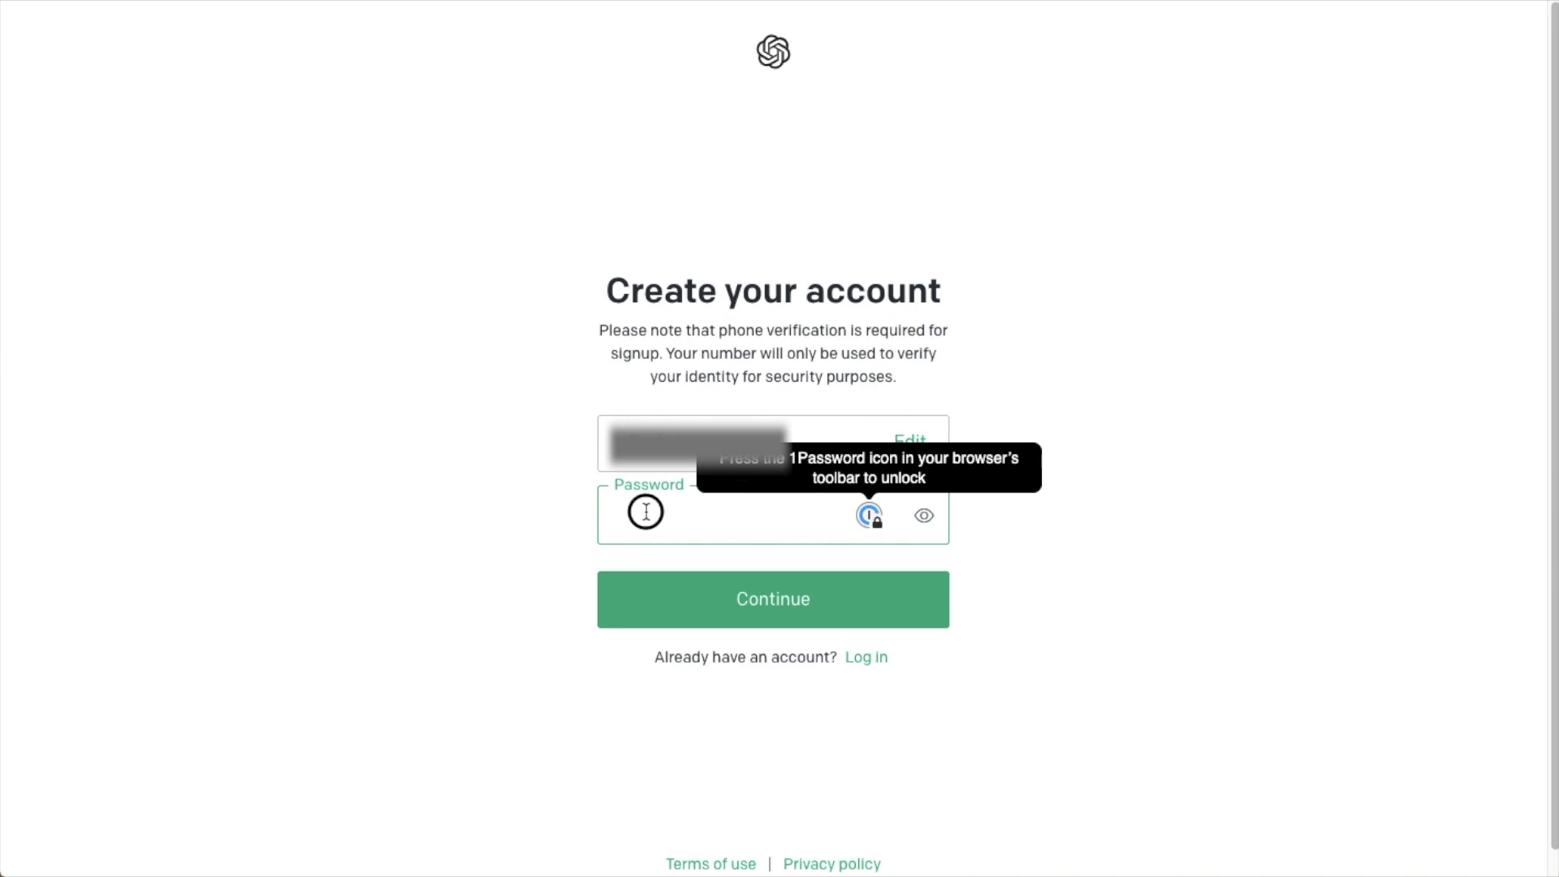
type("•••••••••••")
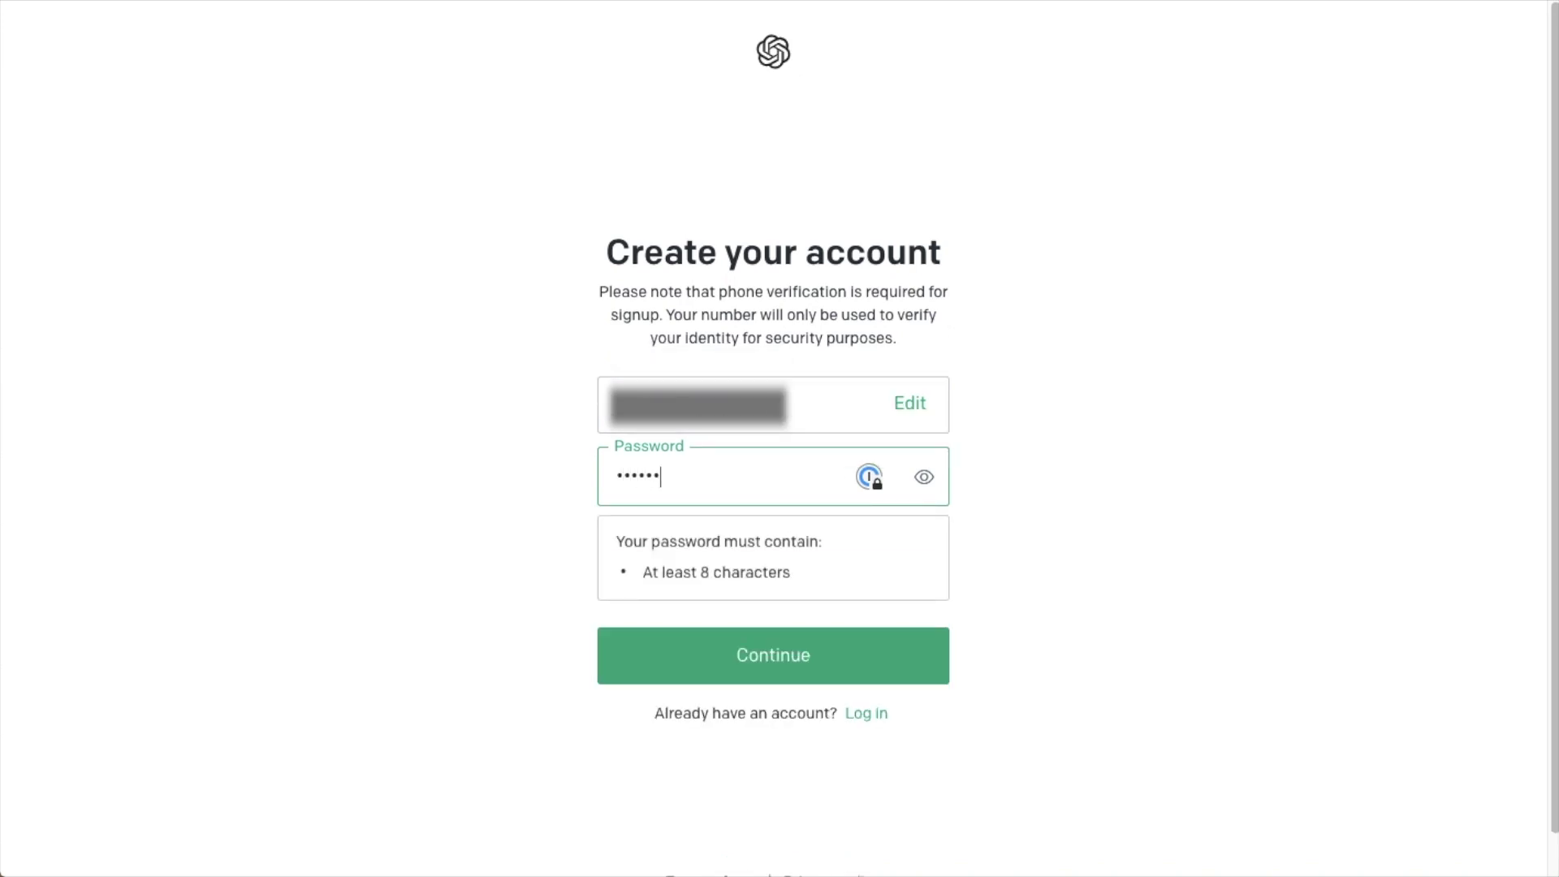
left_click(878, 654)
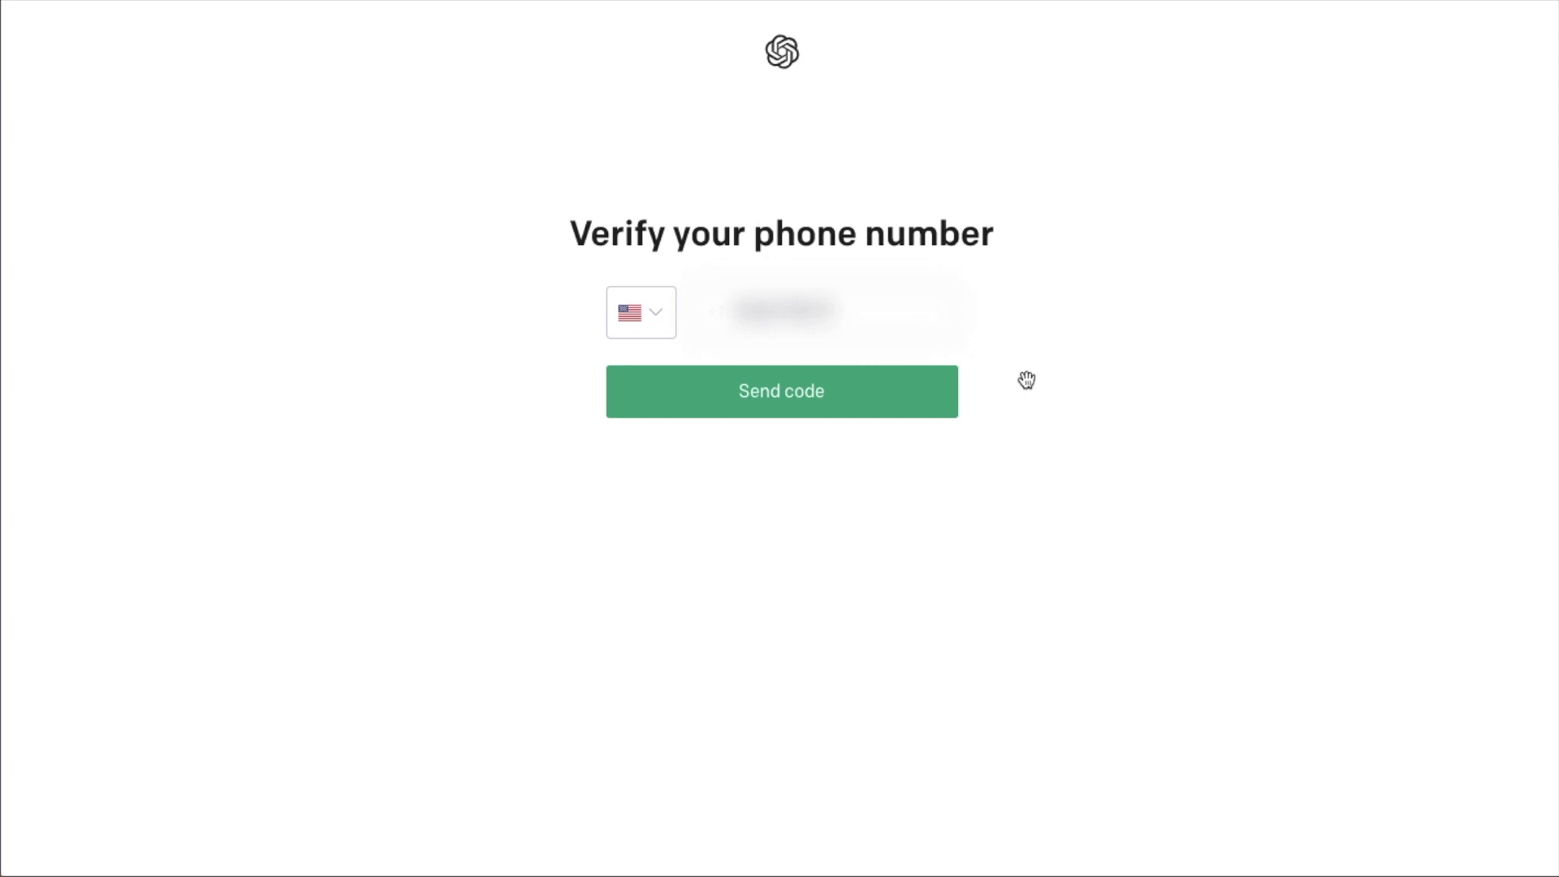
Verify the phone number with the texted verification code
left_click(844, 406)
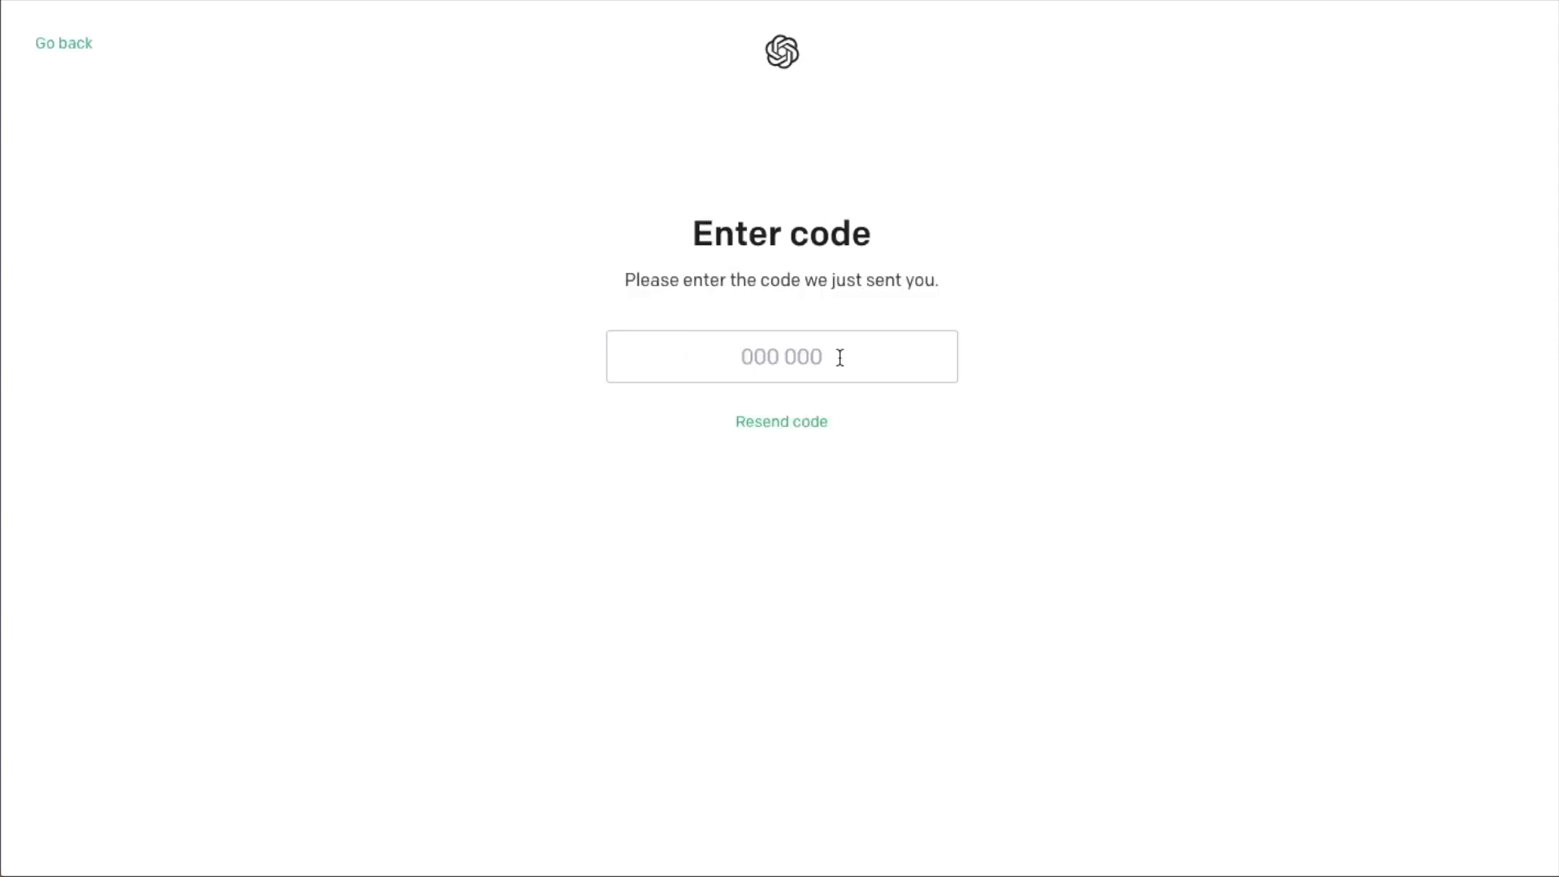
left_click(840, 358)
key("ctrl+v")
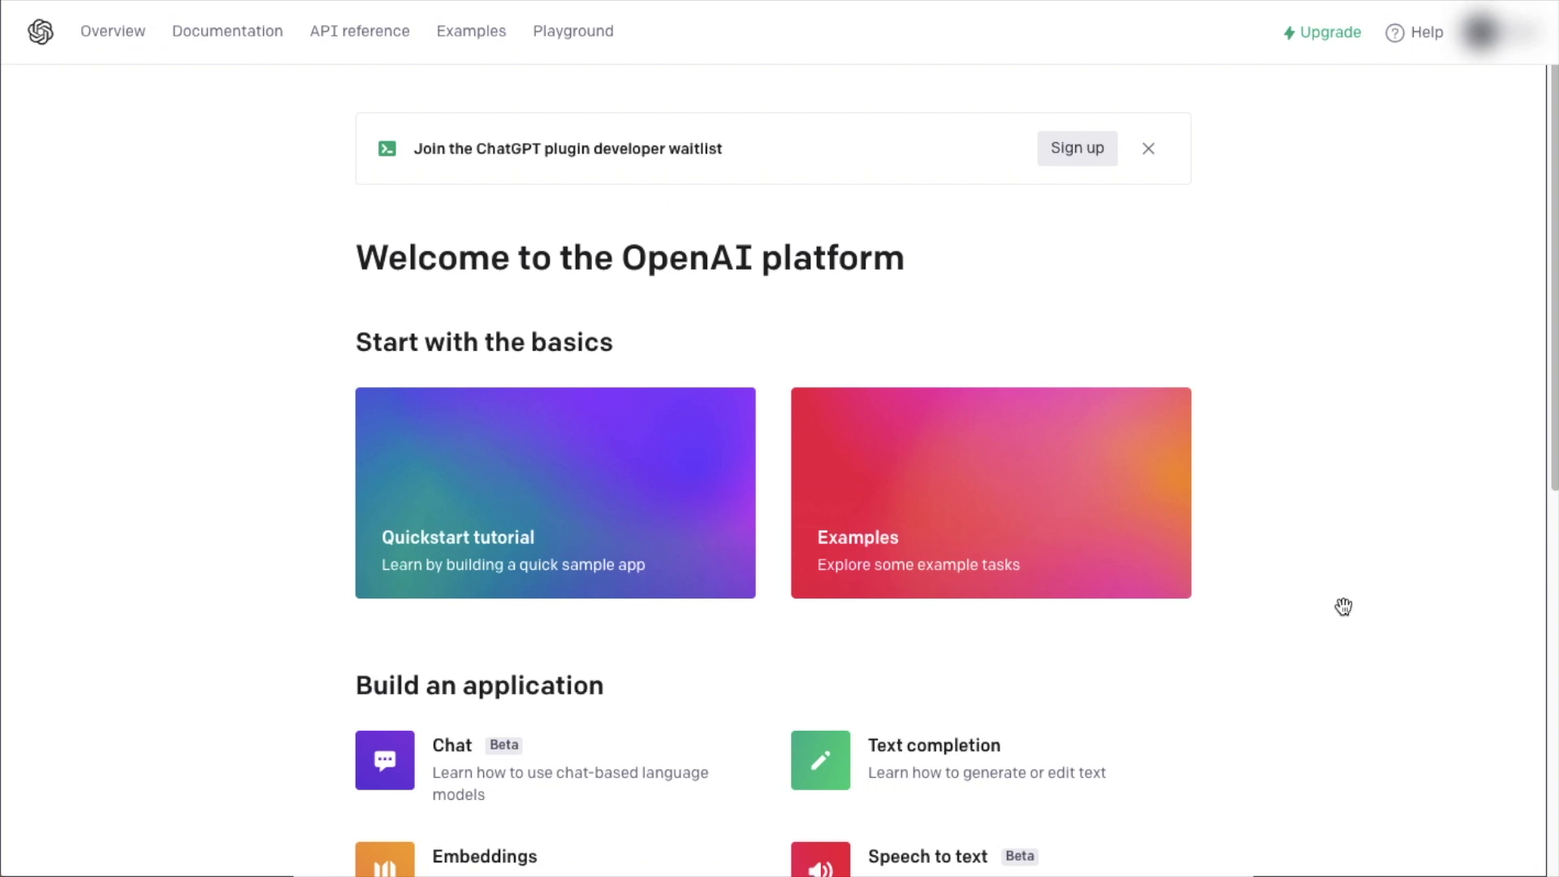
Create a new secret API key named 'Demo Key' and copy it
left_click(1498, 45)
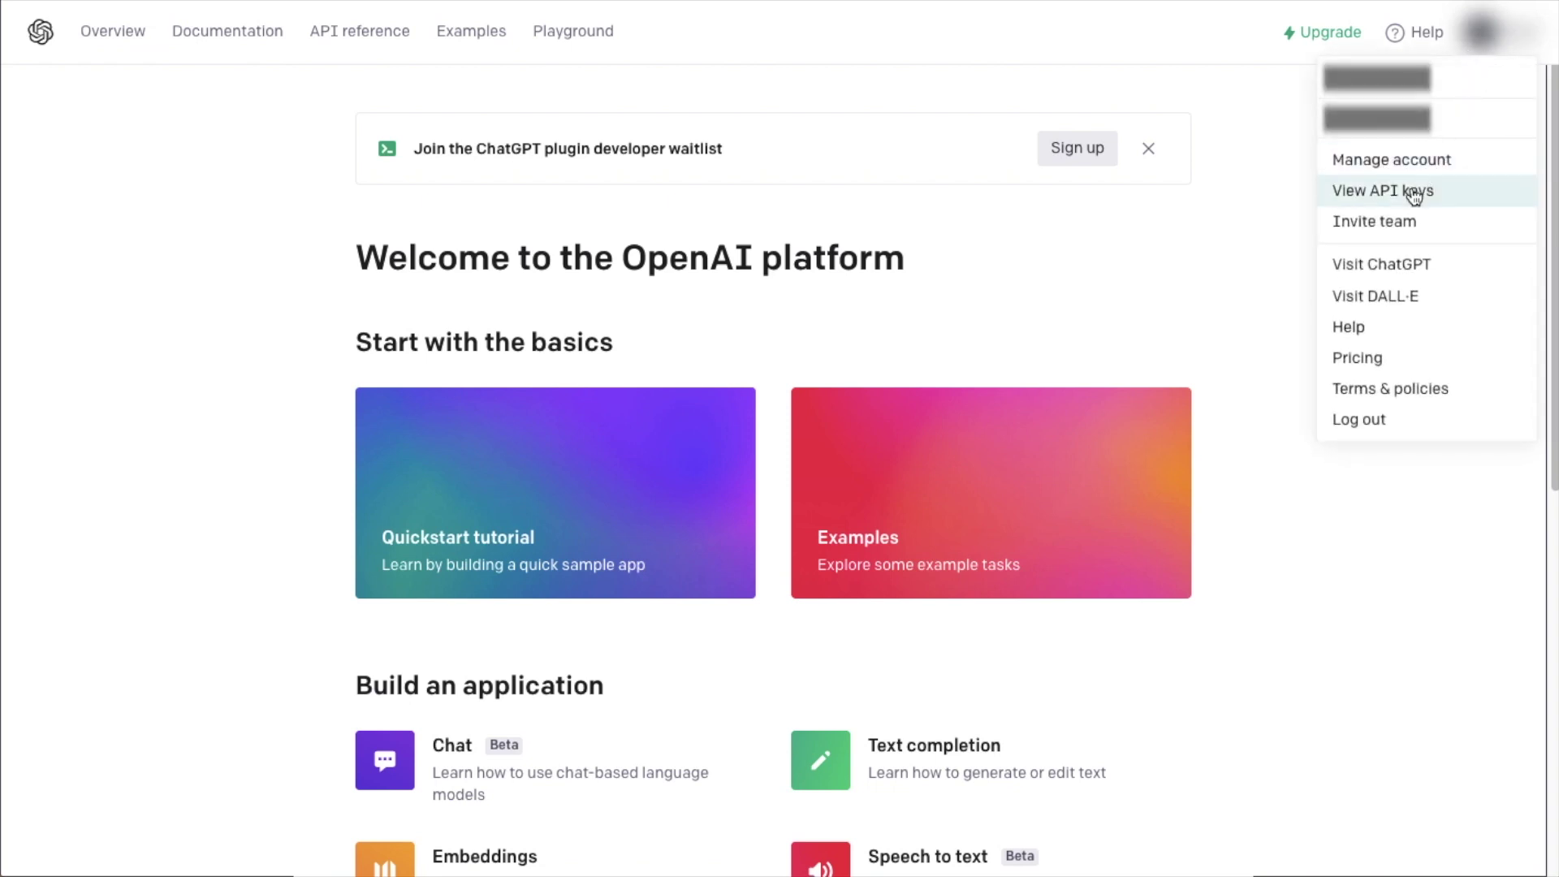
left_click(1413, 194)
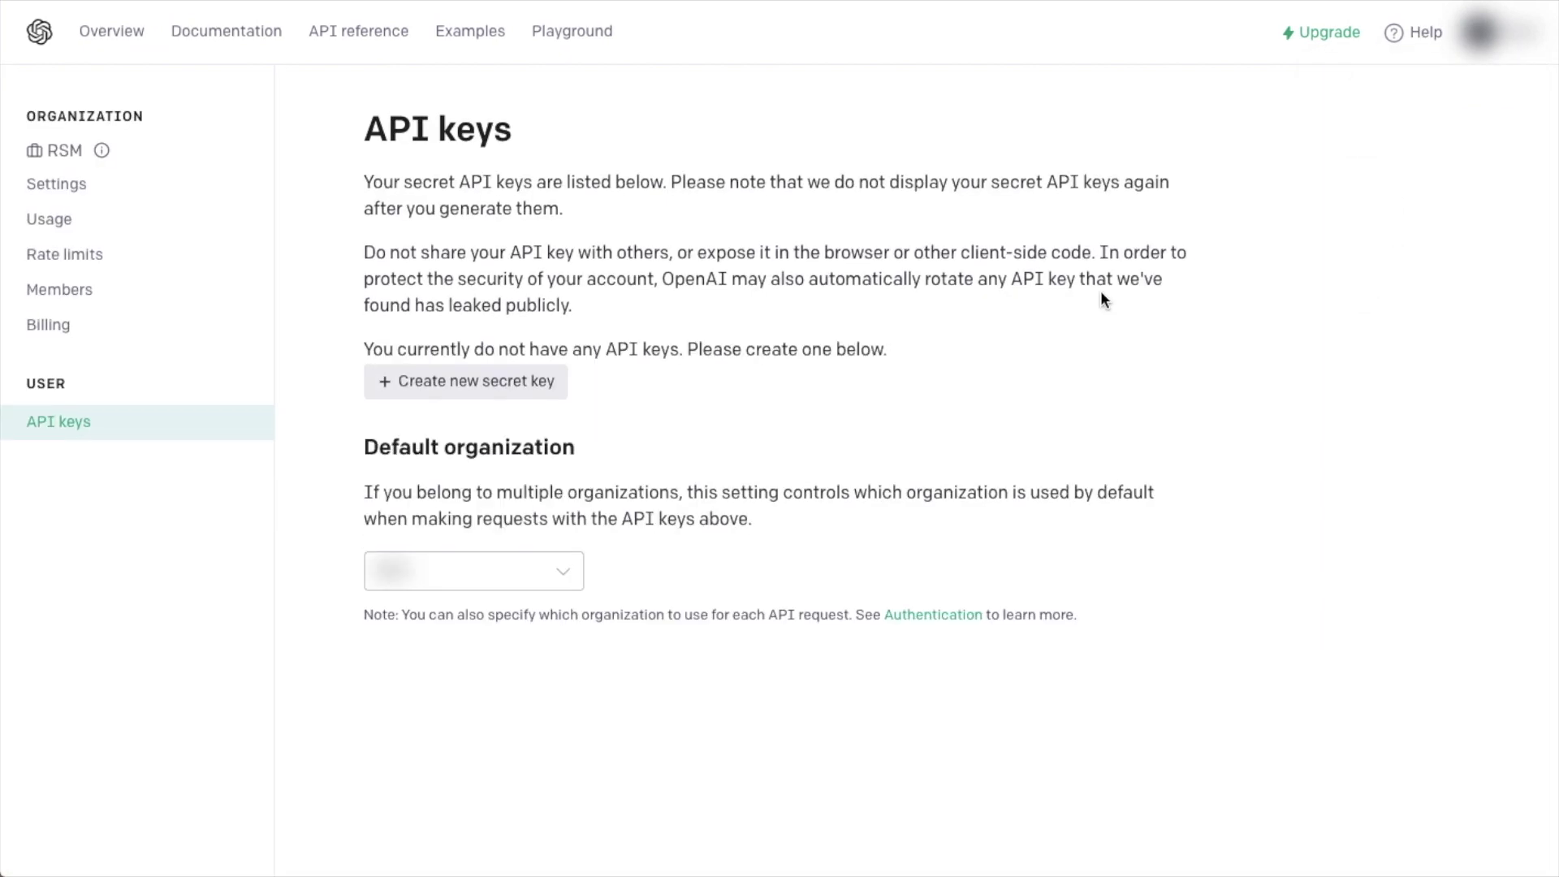
left_click(437, 391)
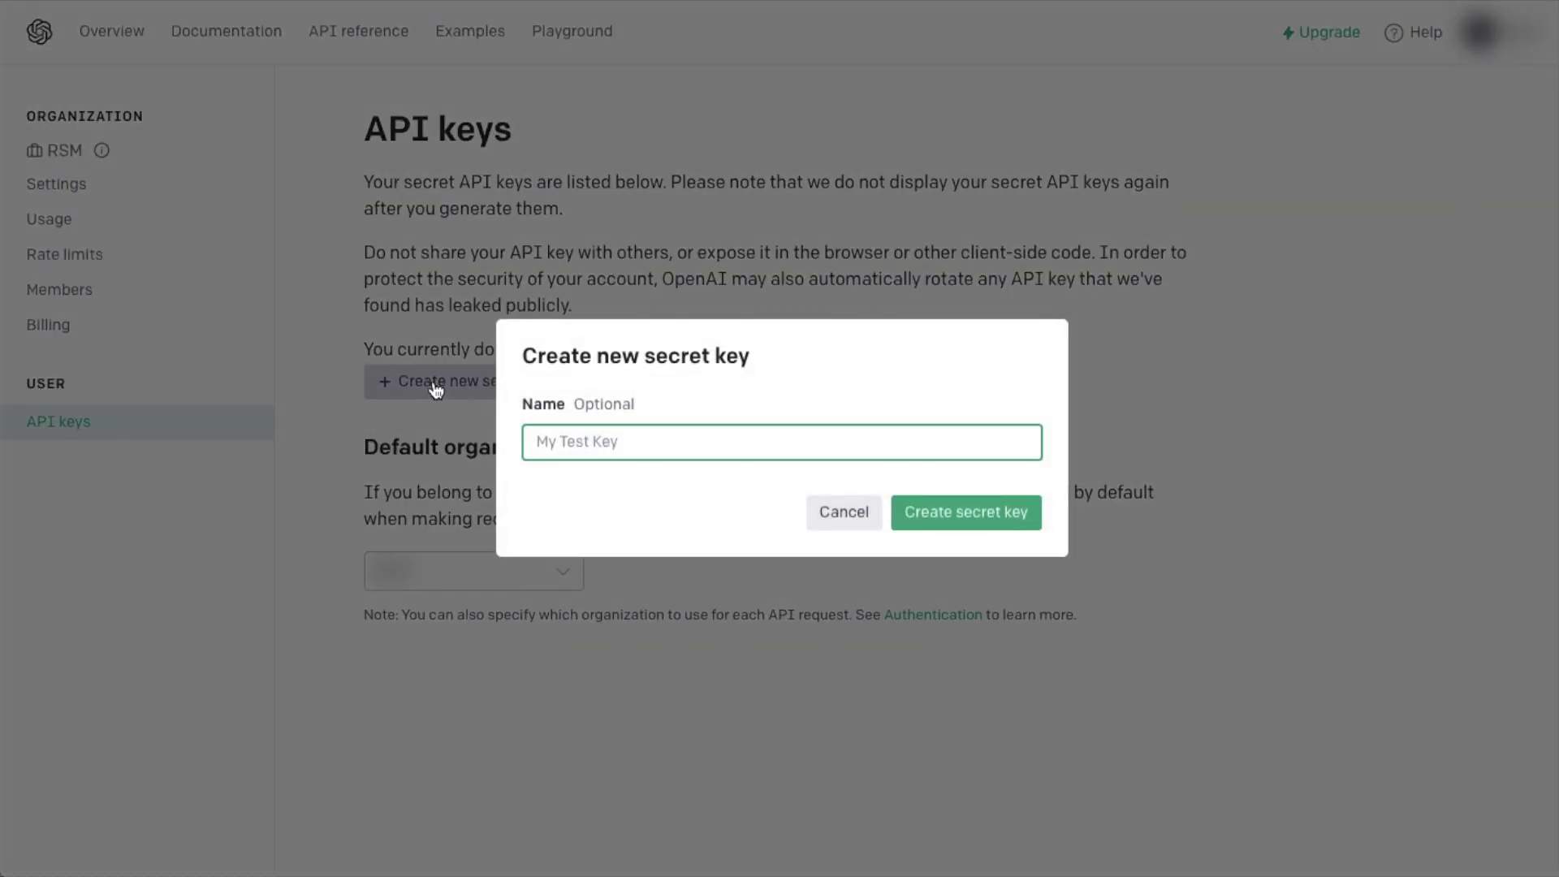
type("Demo Key")
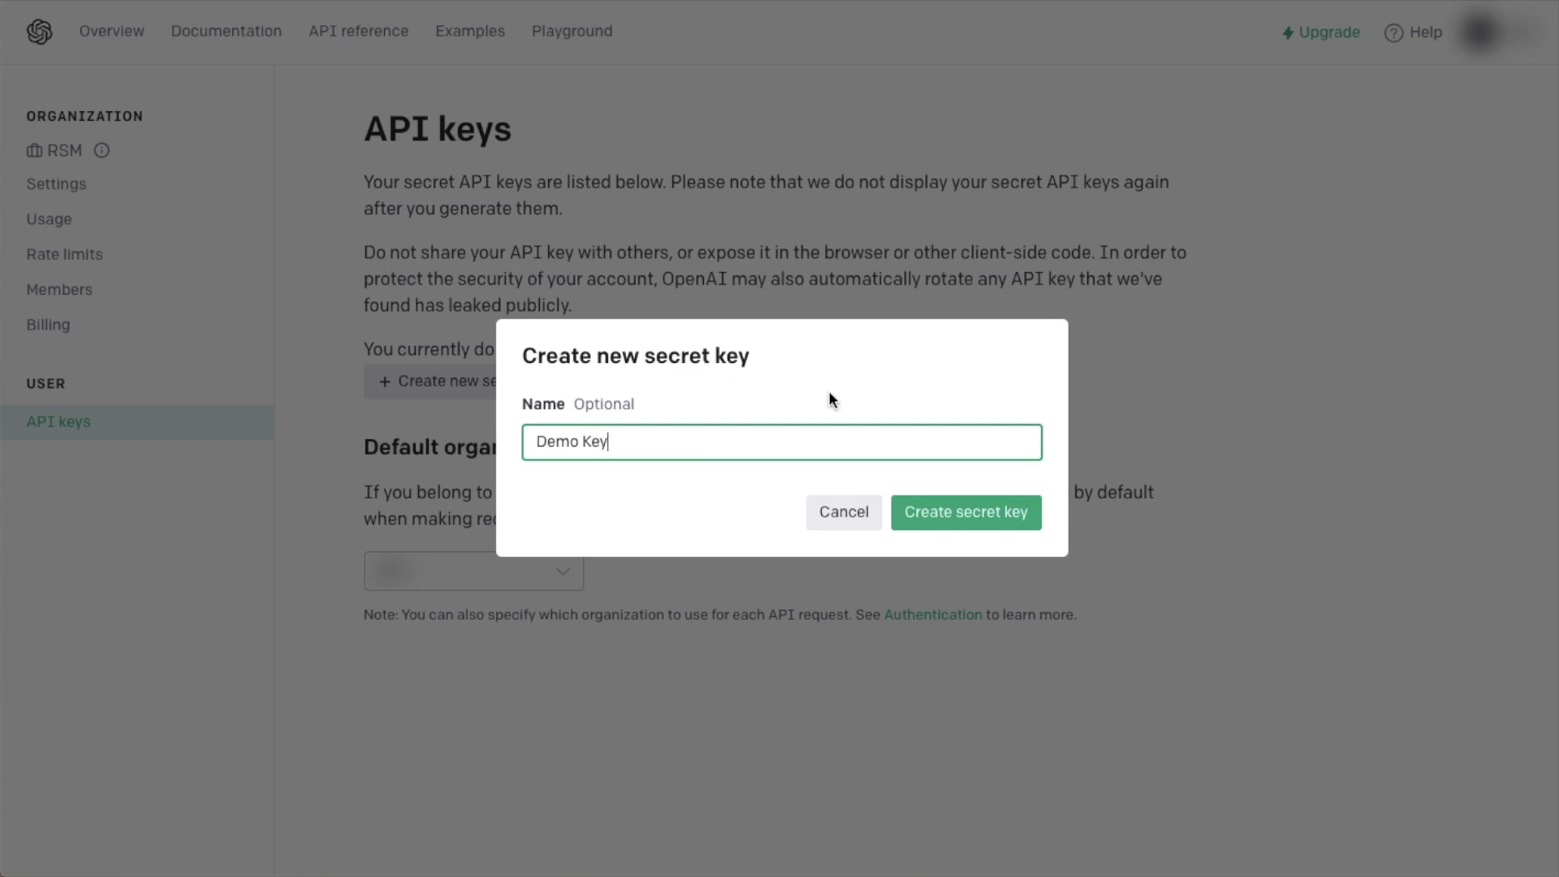
left_click(971, 518)
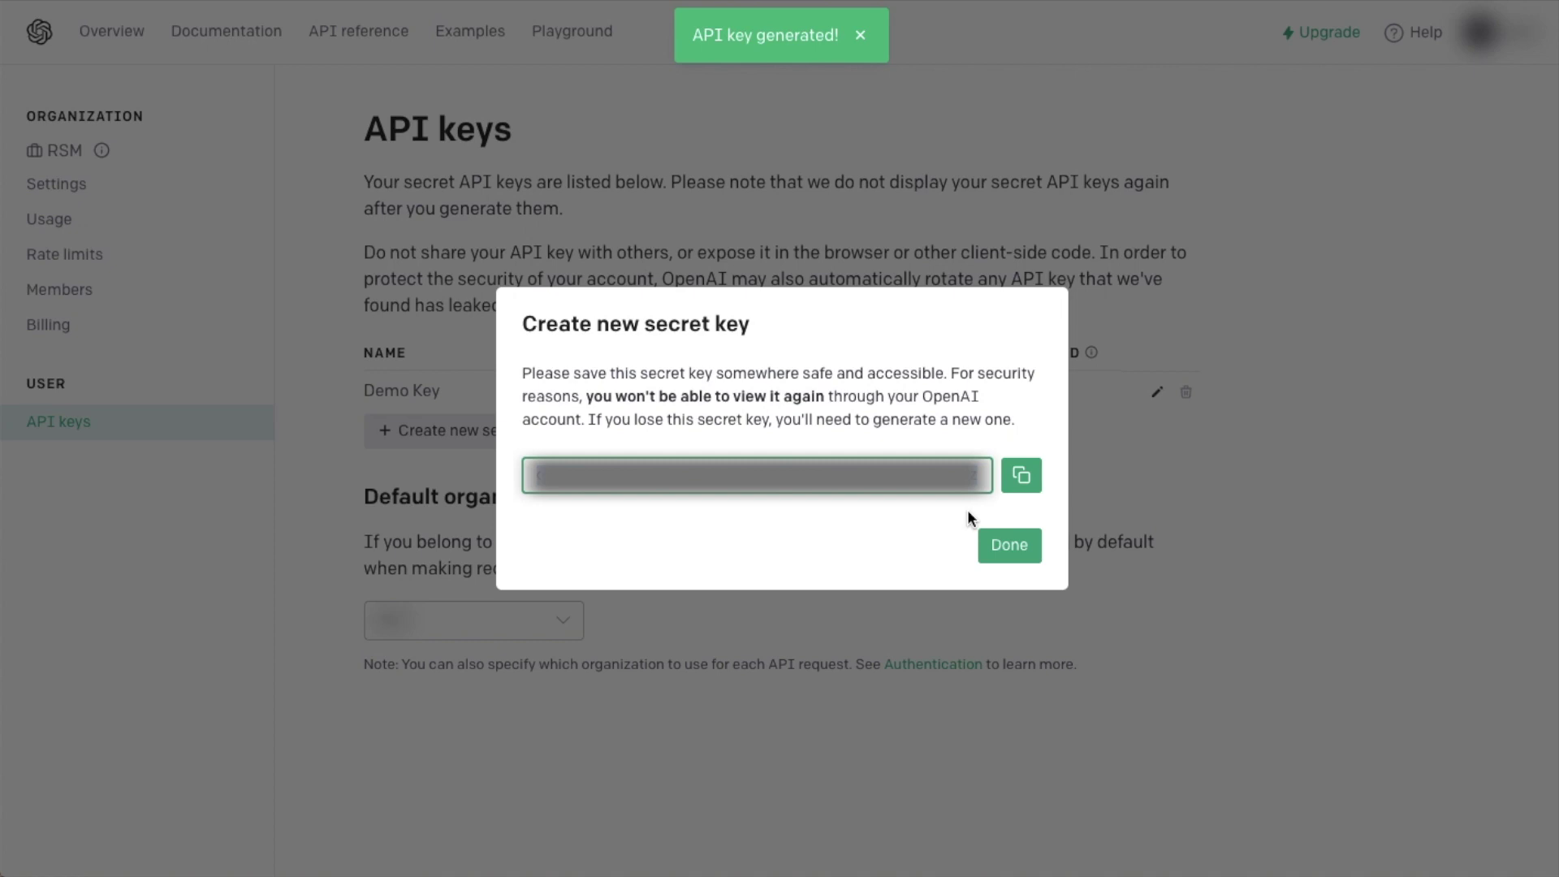
left_click(1022, 479)
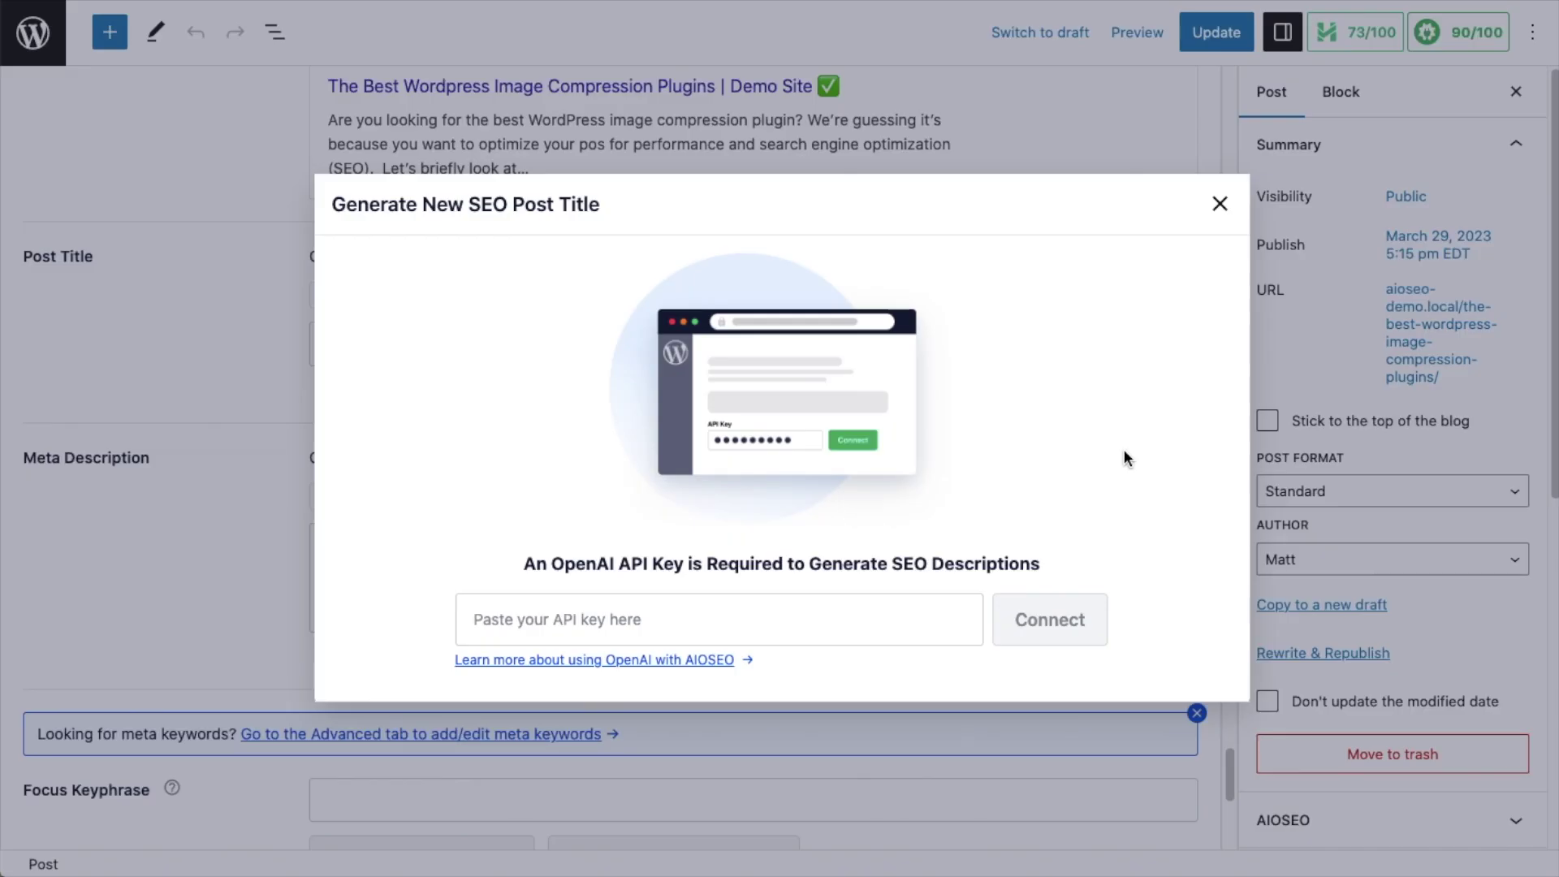
Connect the copied OpenAI API key in the Generate New SEO Post Title dialog
left_click(691, 609)
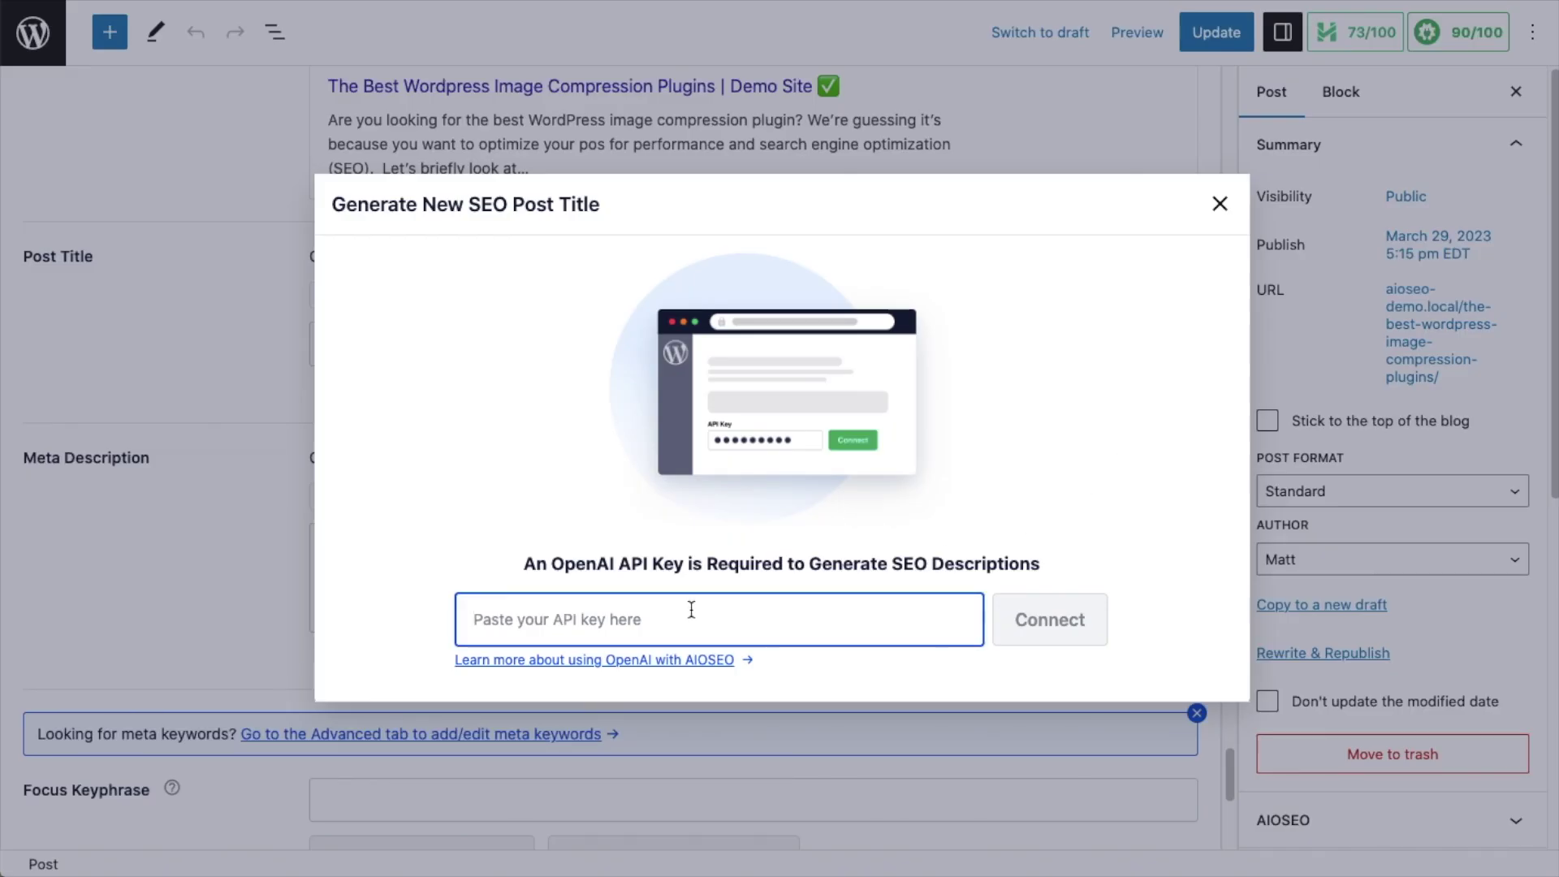
key("ctrl+v")
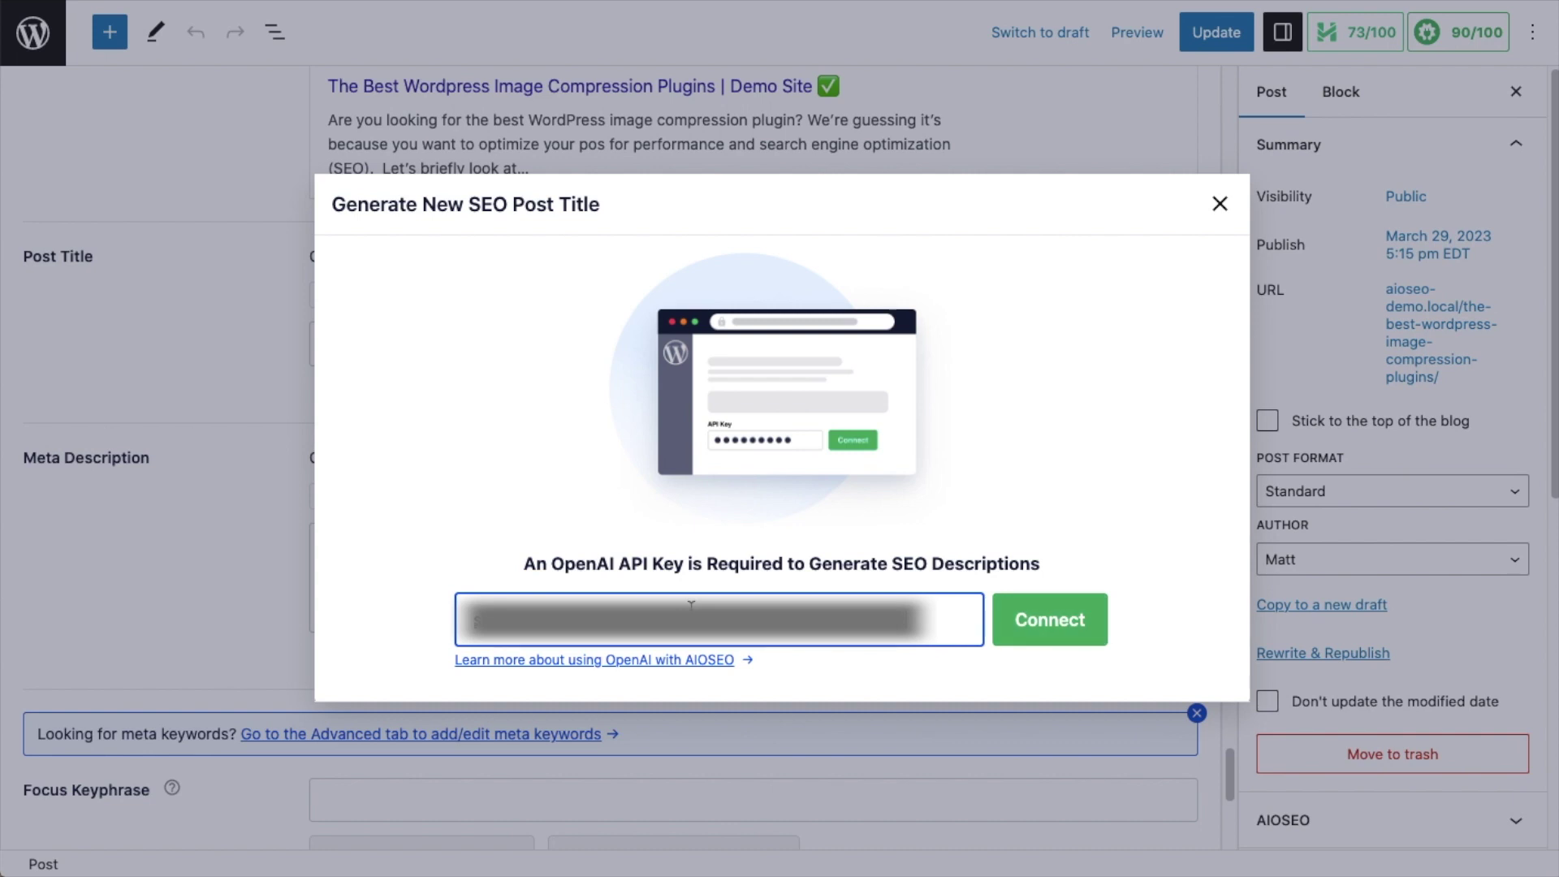
left_click(1069, 624)
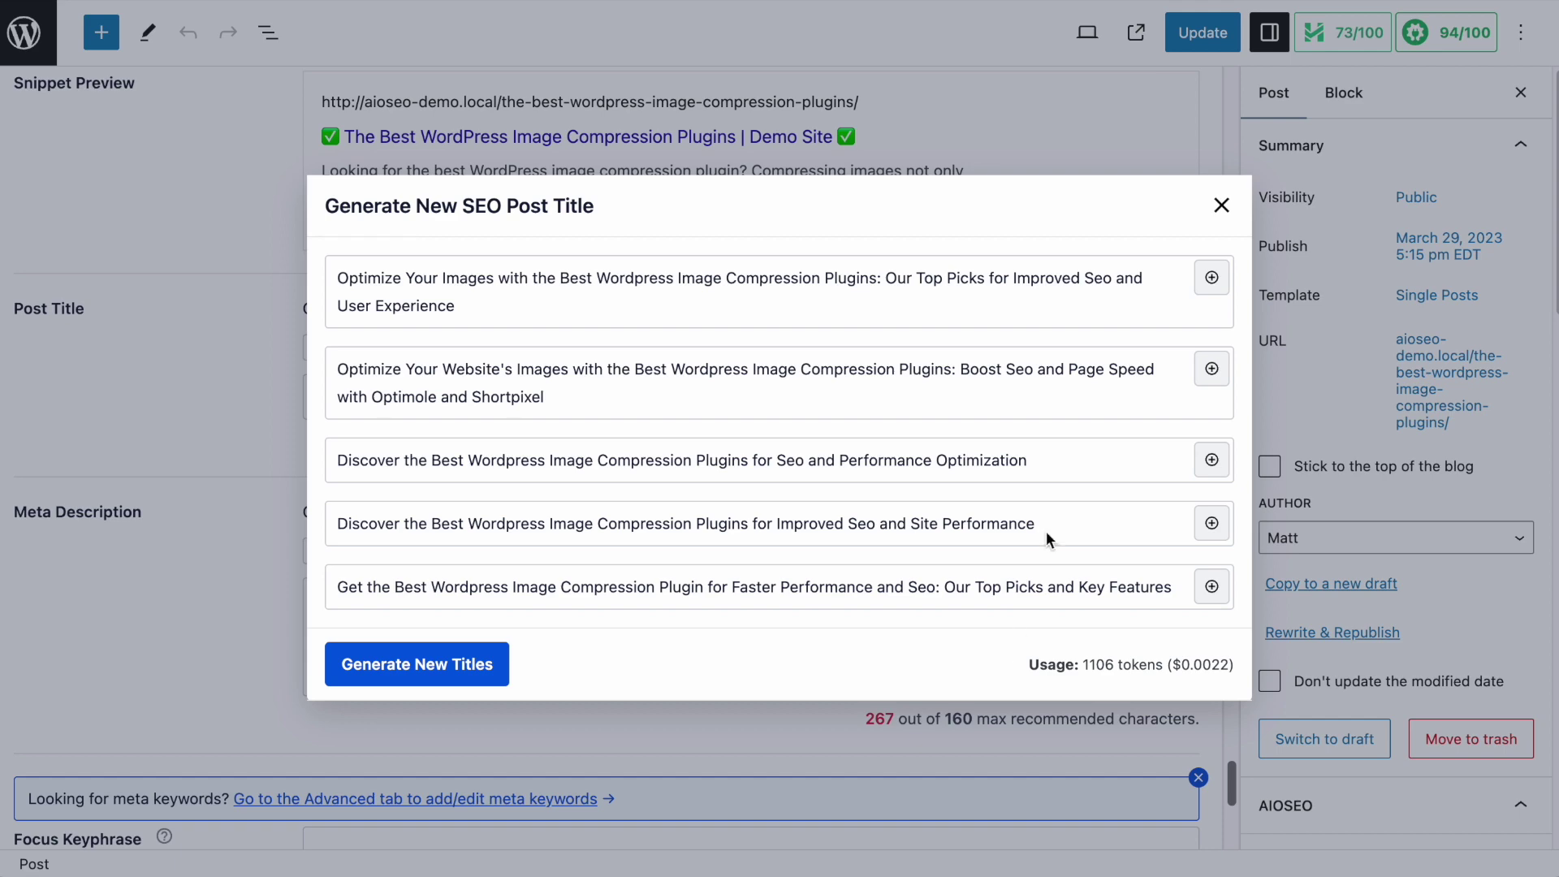
Apply the third AI suggestion, 'Discover the Best Wordpress Image Compression Plugins…', as the post title
left_click(1221, 203)
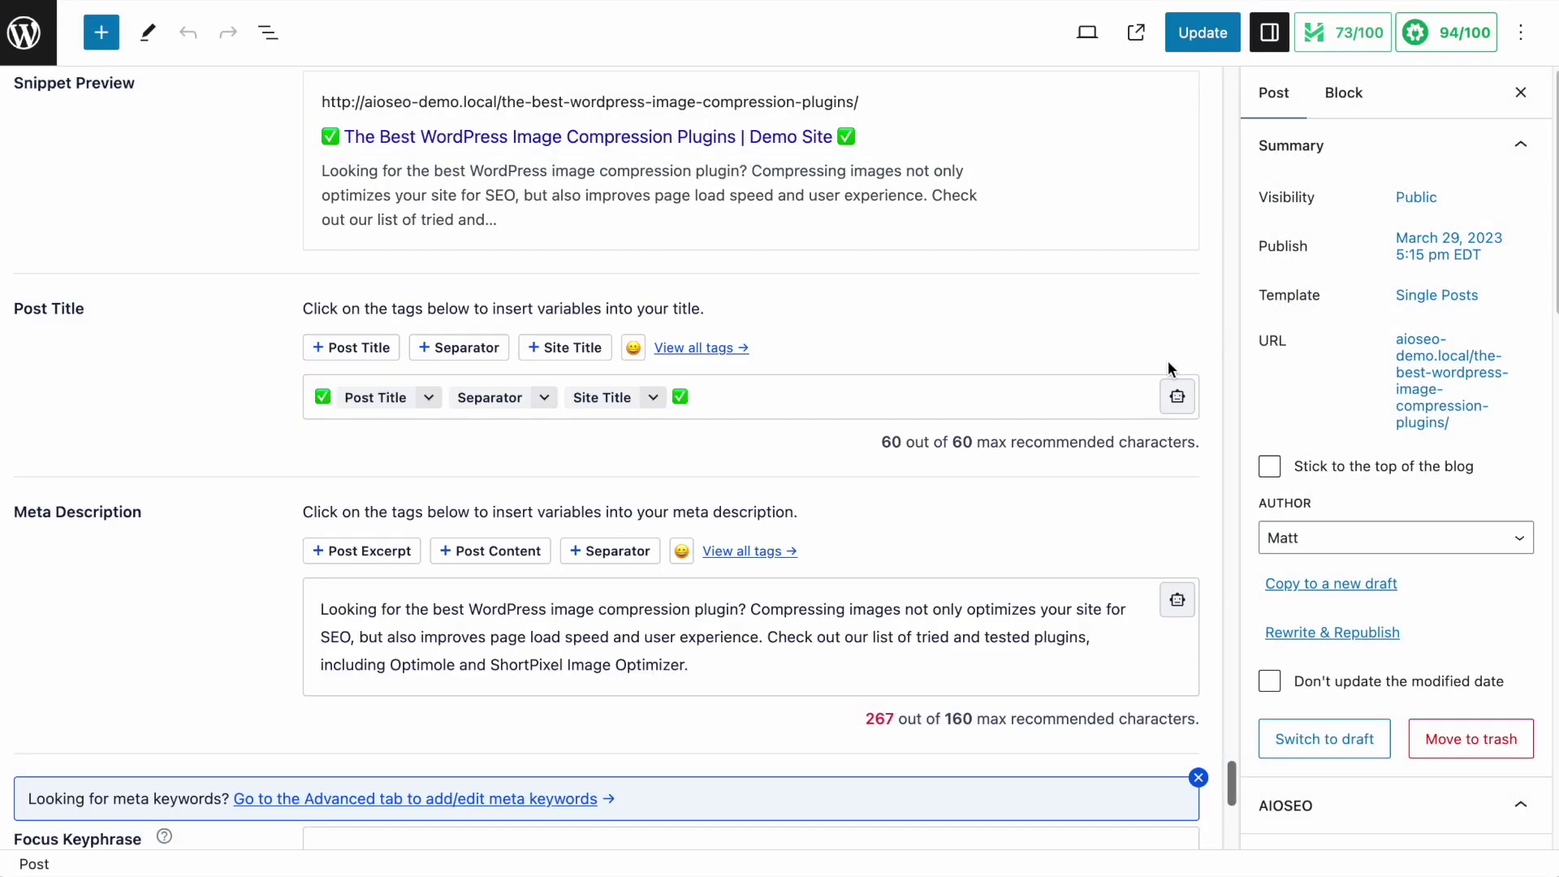
left_click(1176, 398)
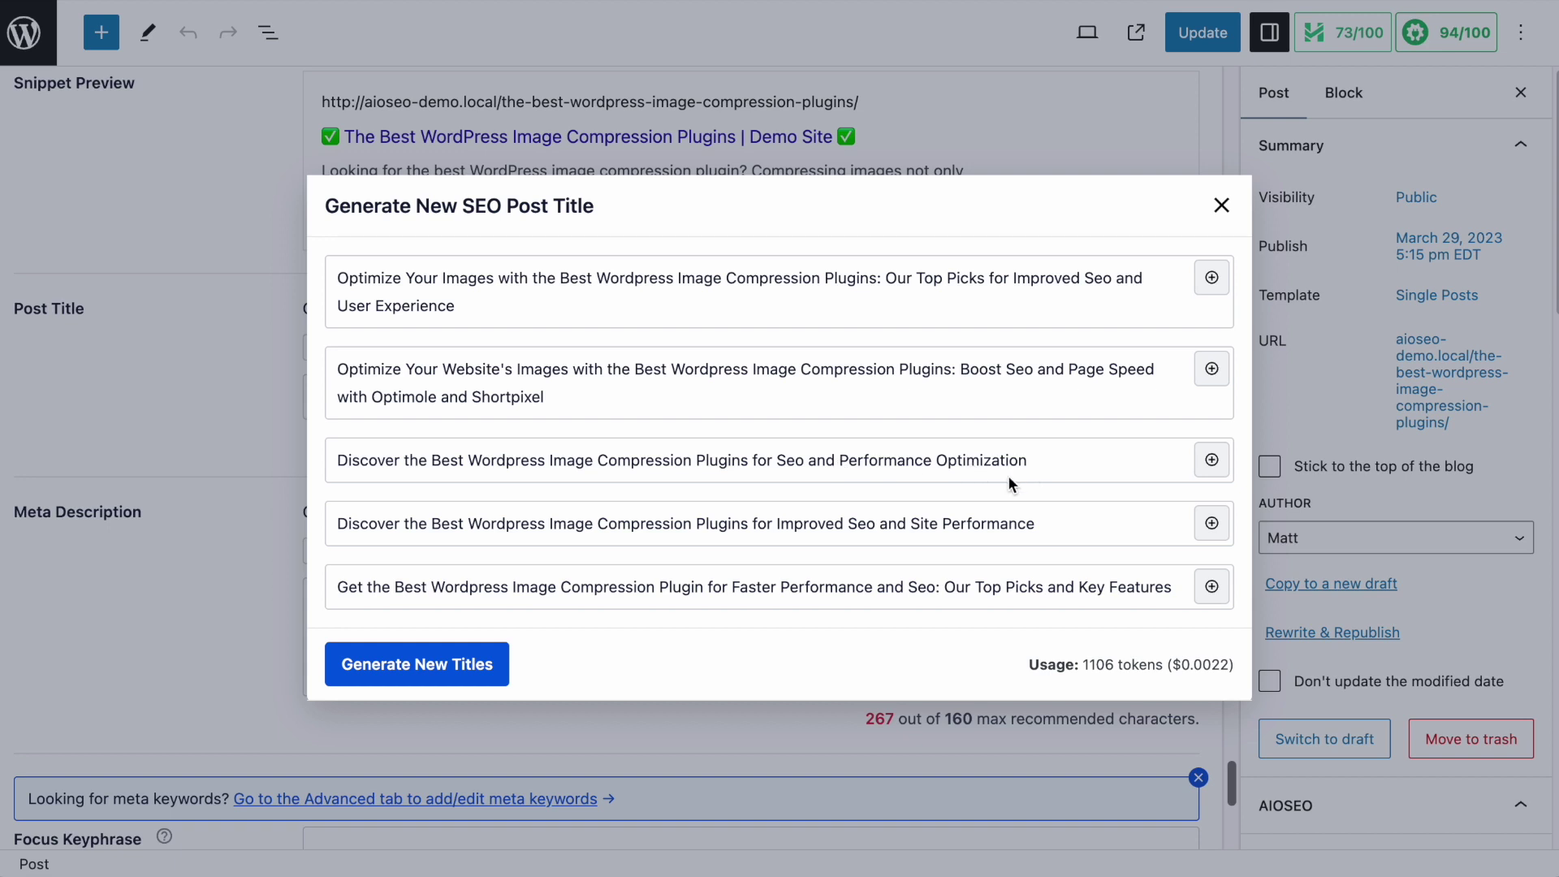
left_click(1211, 460)
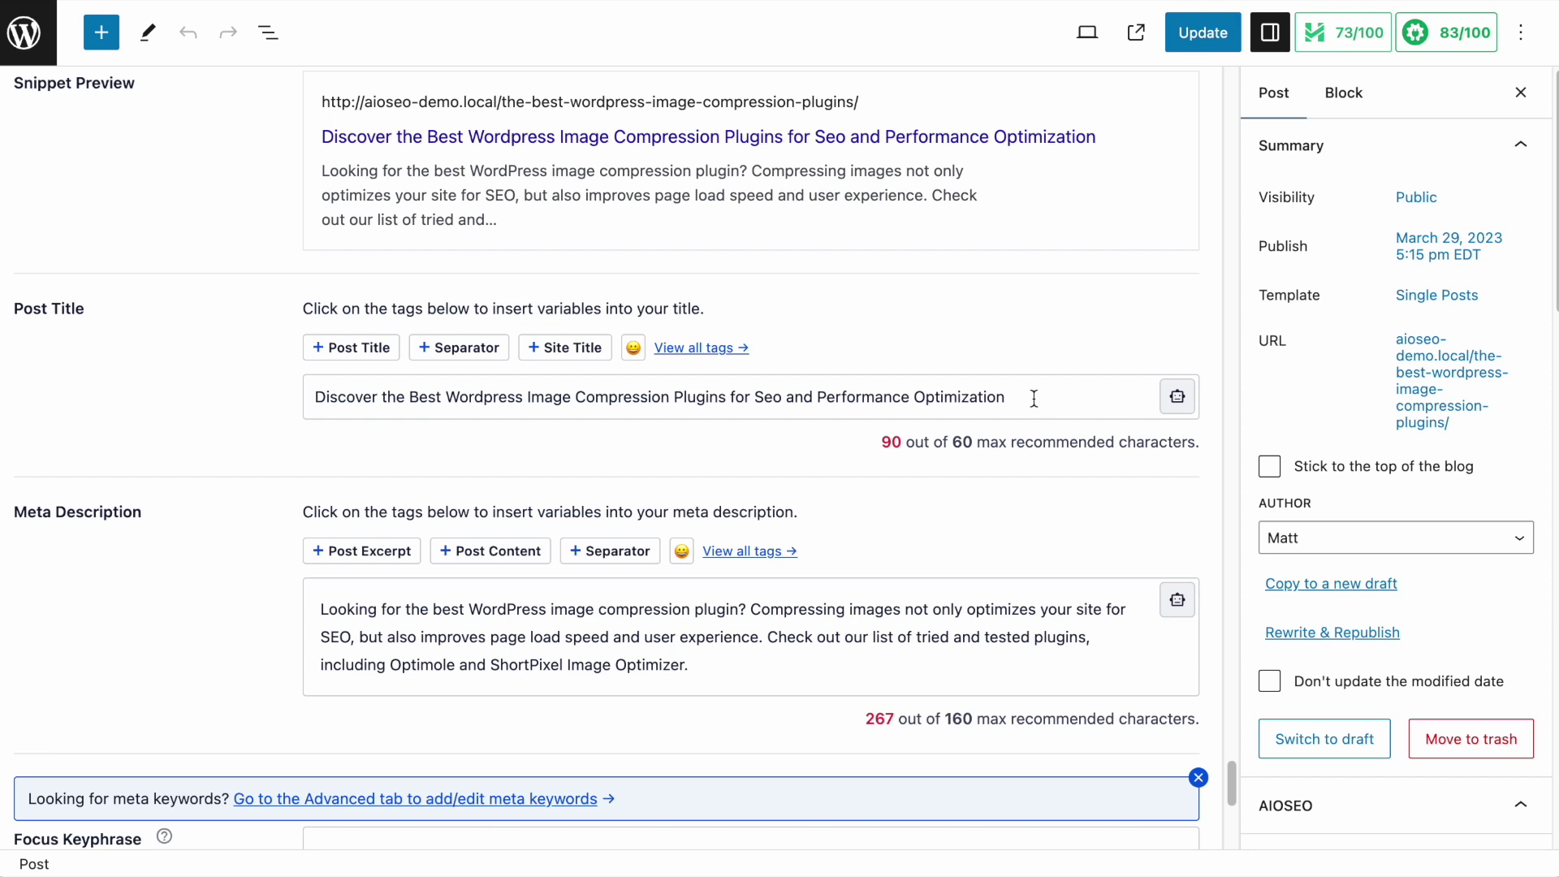
Replace 'Discover' with 'Is This' and end the title with 'for SEO', reaching 60 characters
double_click(335, 397)
key("BackSpace")
key("Delete")
key("Delete")
type("T")
left_click_drag(718, 396, 985, 395)
type("SEO")
key("Home")
type("Is ")
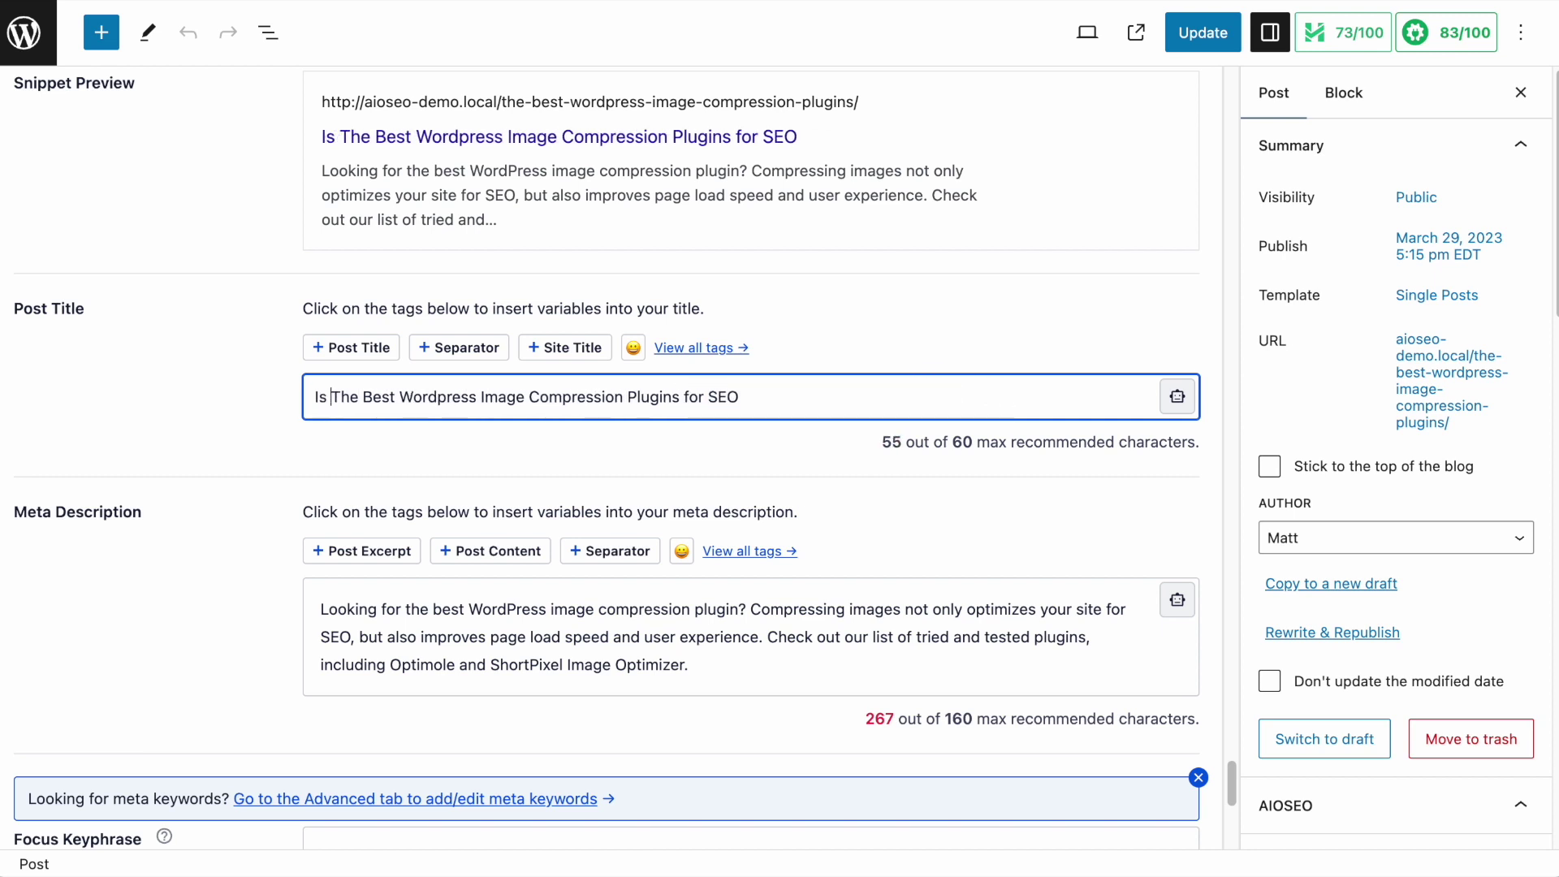
type("This")
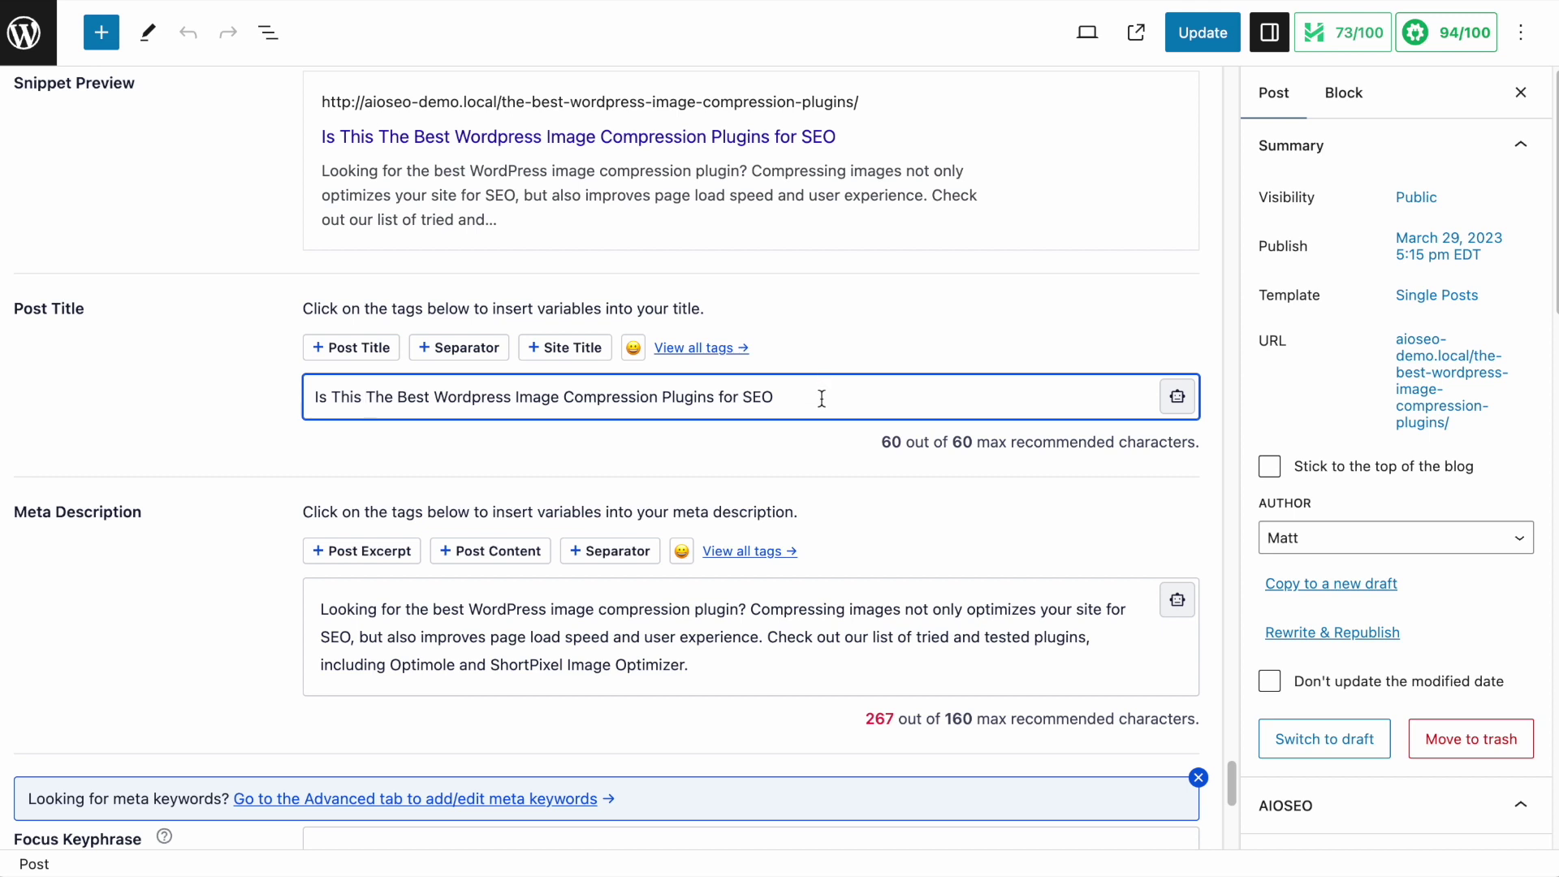
left_click(1157, 359)
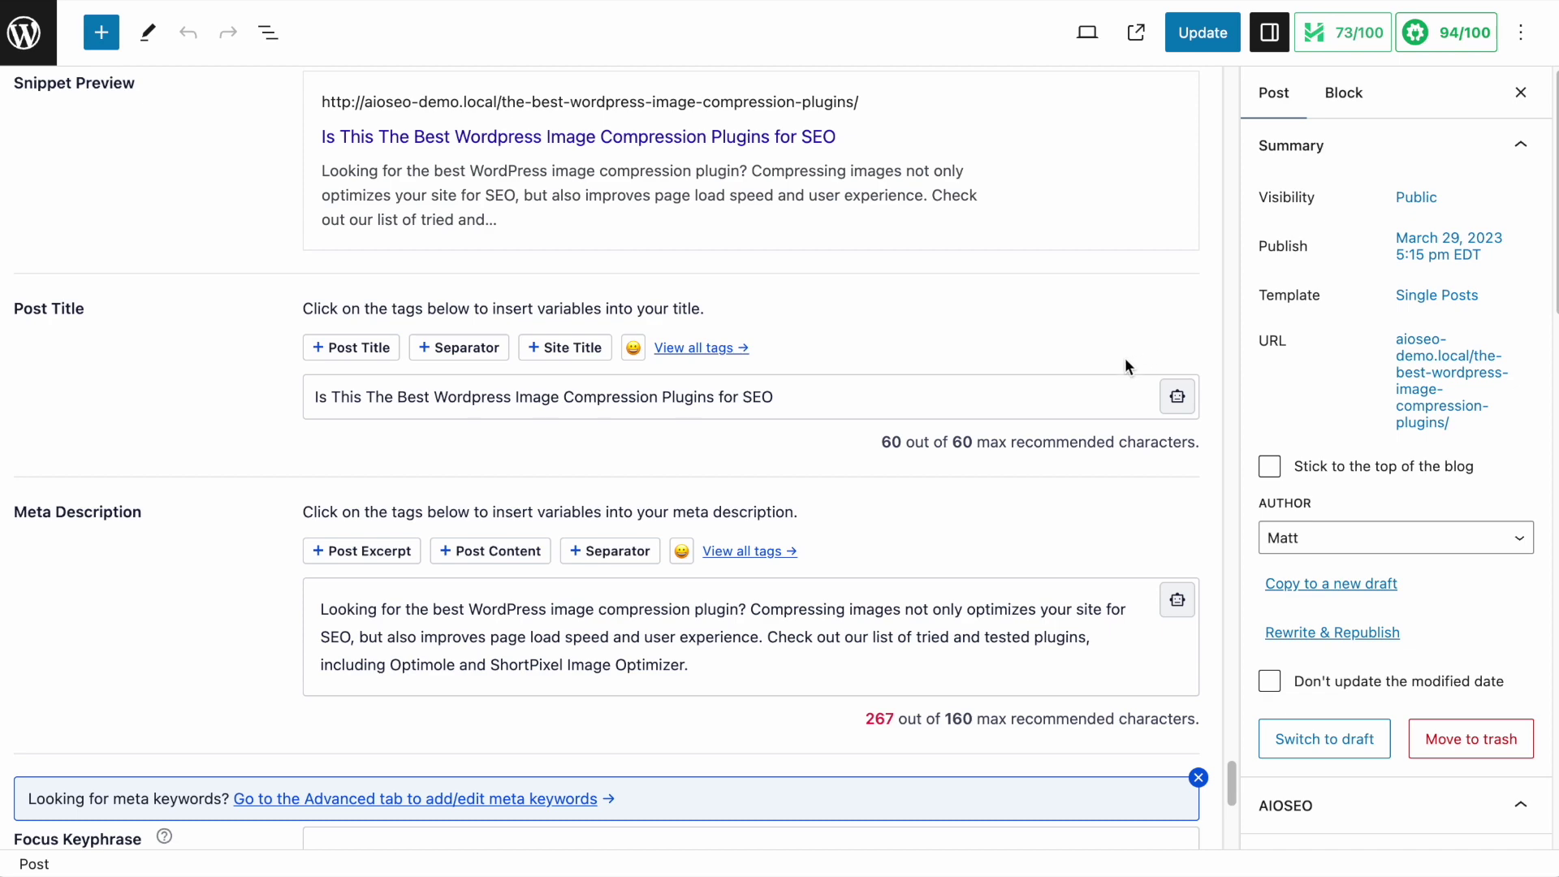
scroll(1125, 360, "down", 3)
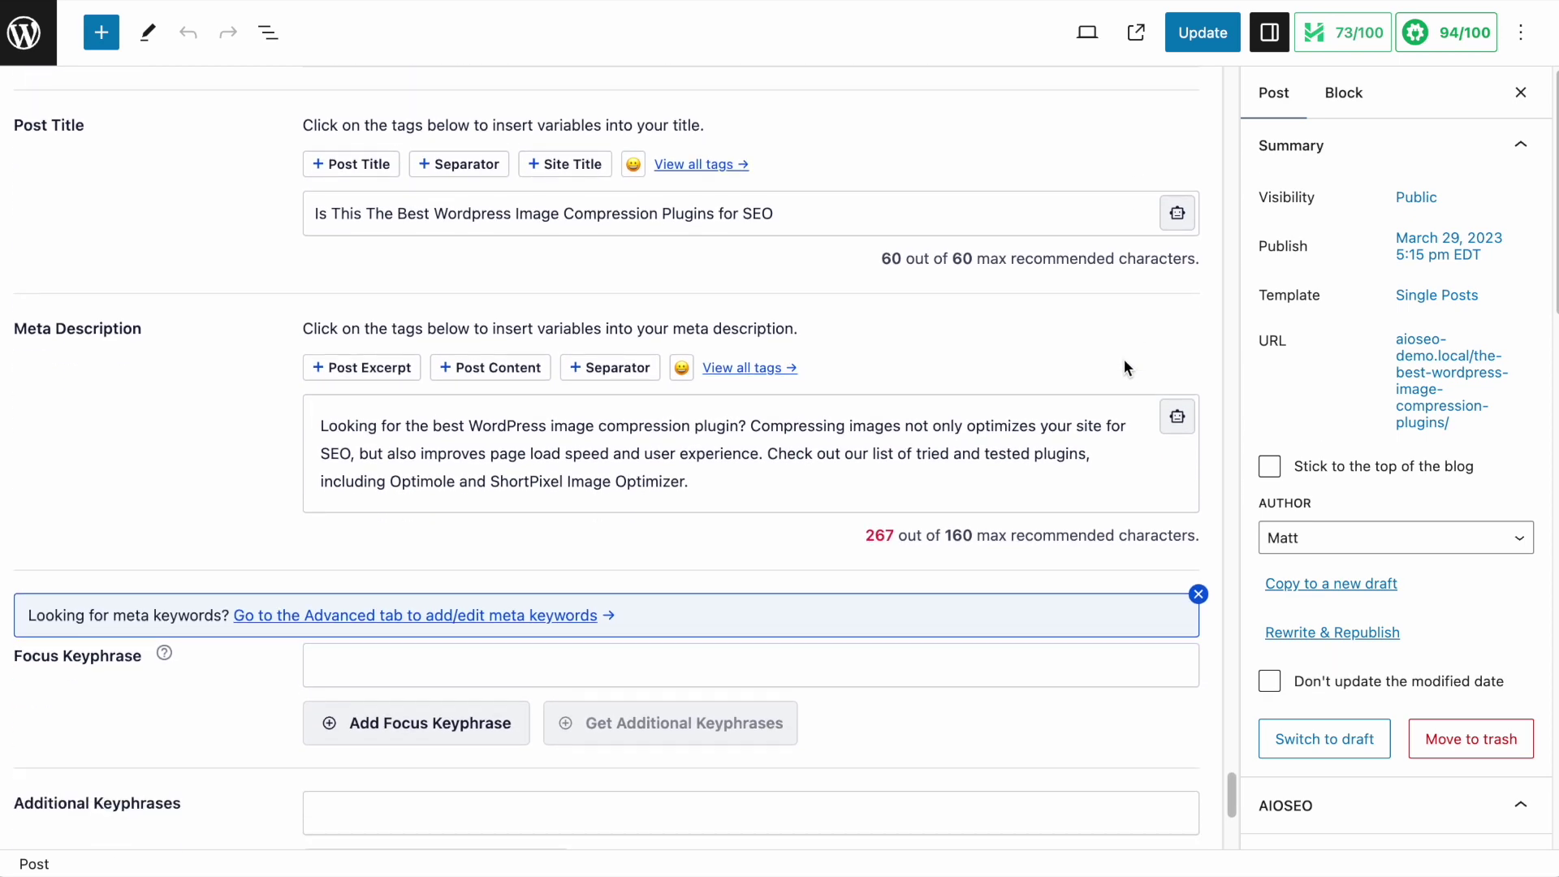
scroll(1124, 360, "down", 3)
scroll(1123, 361, "up", 1)
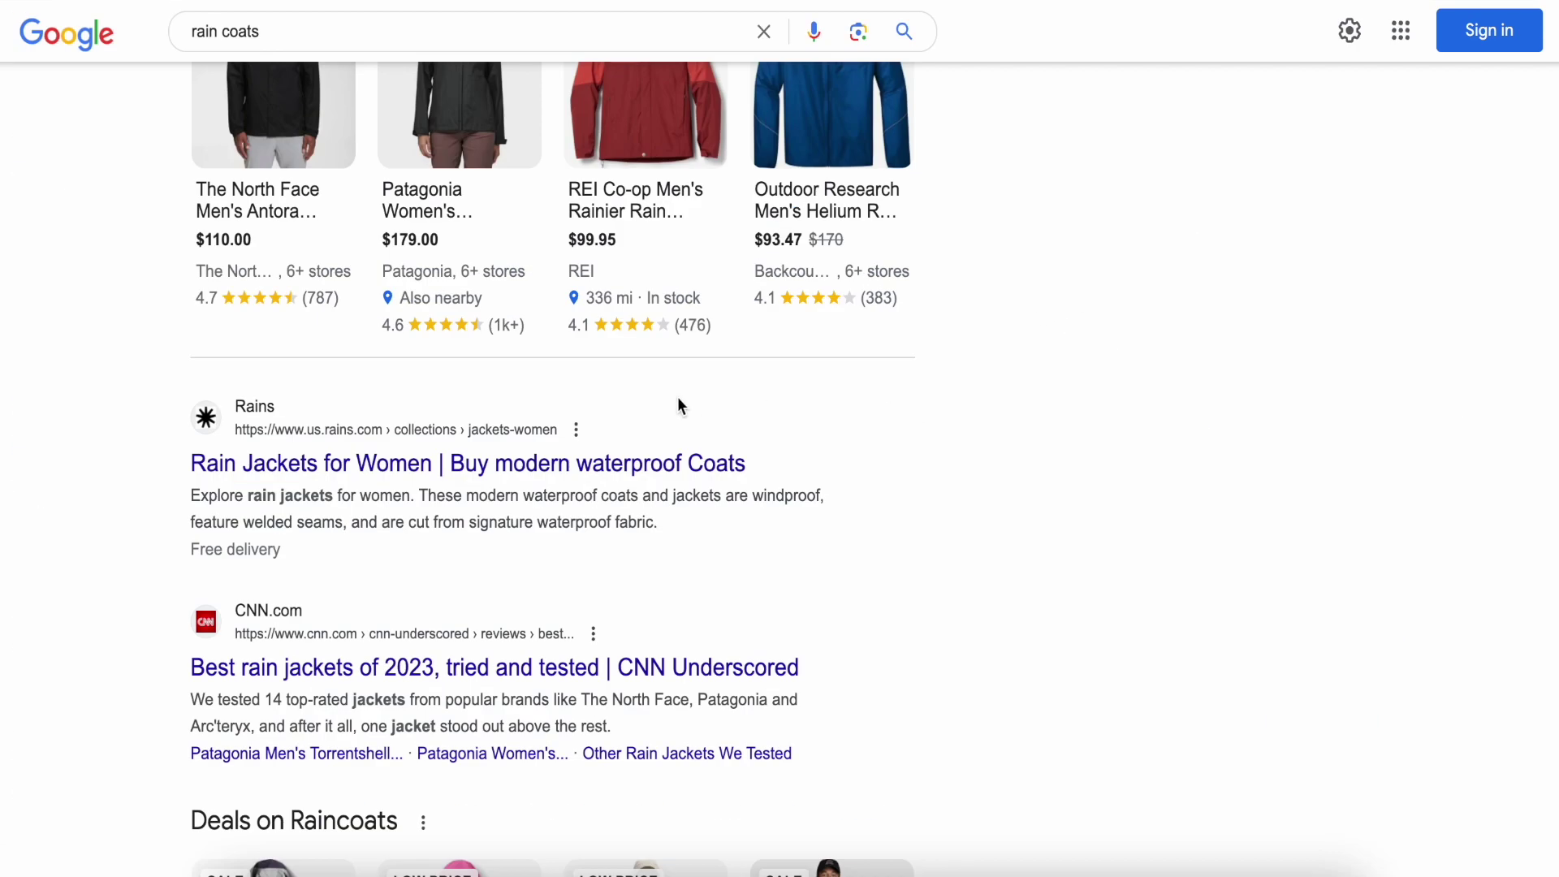
scroll(680, 404, "down", 3)
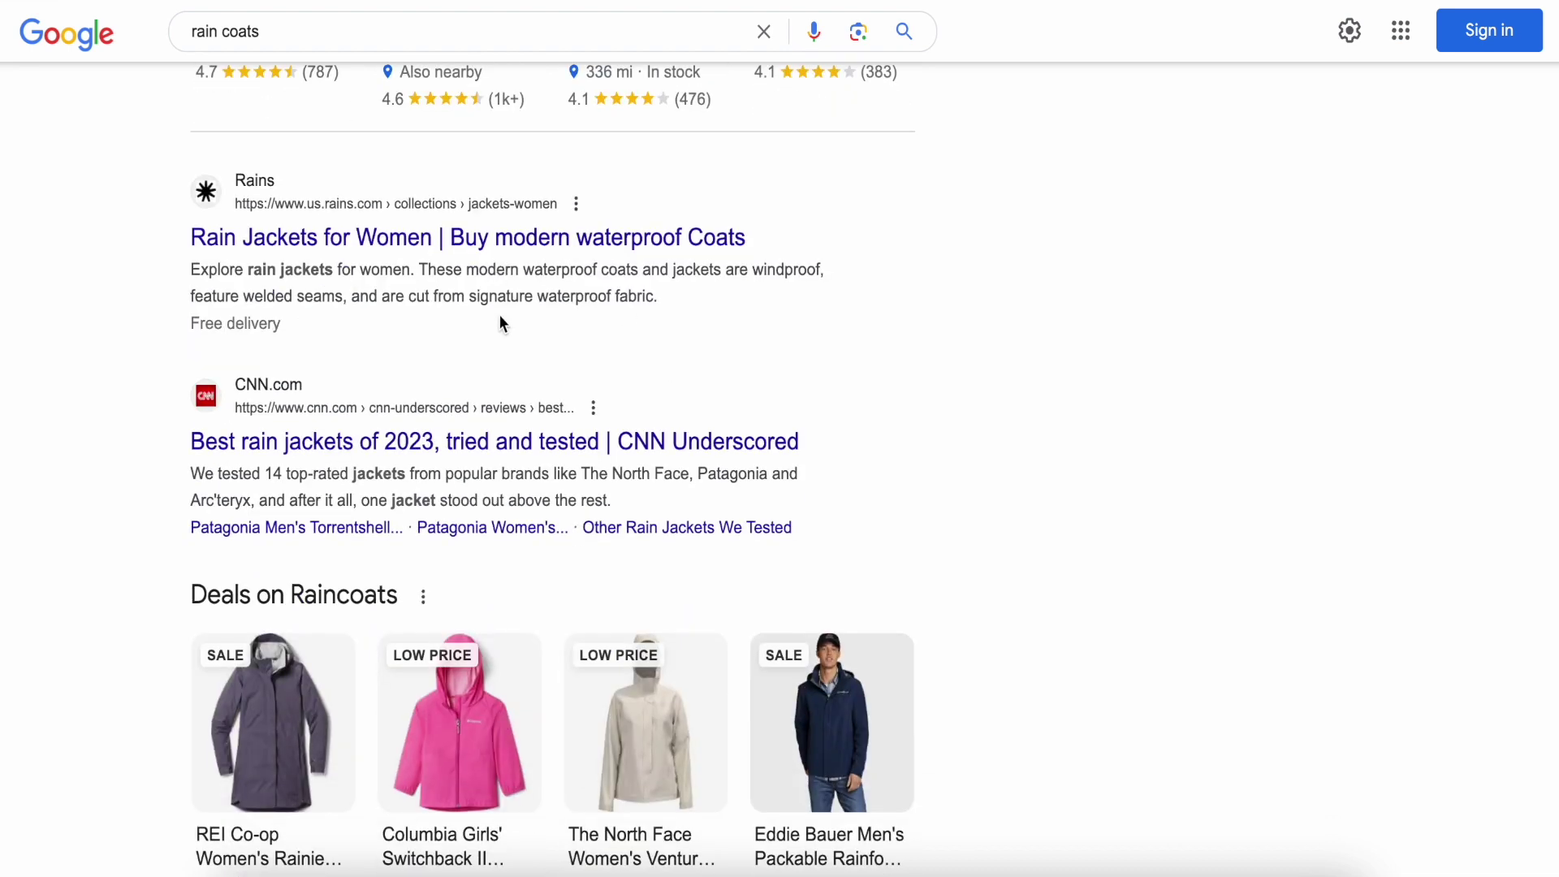
scroll(500, 324, "up", 2)
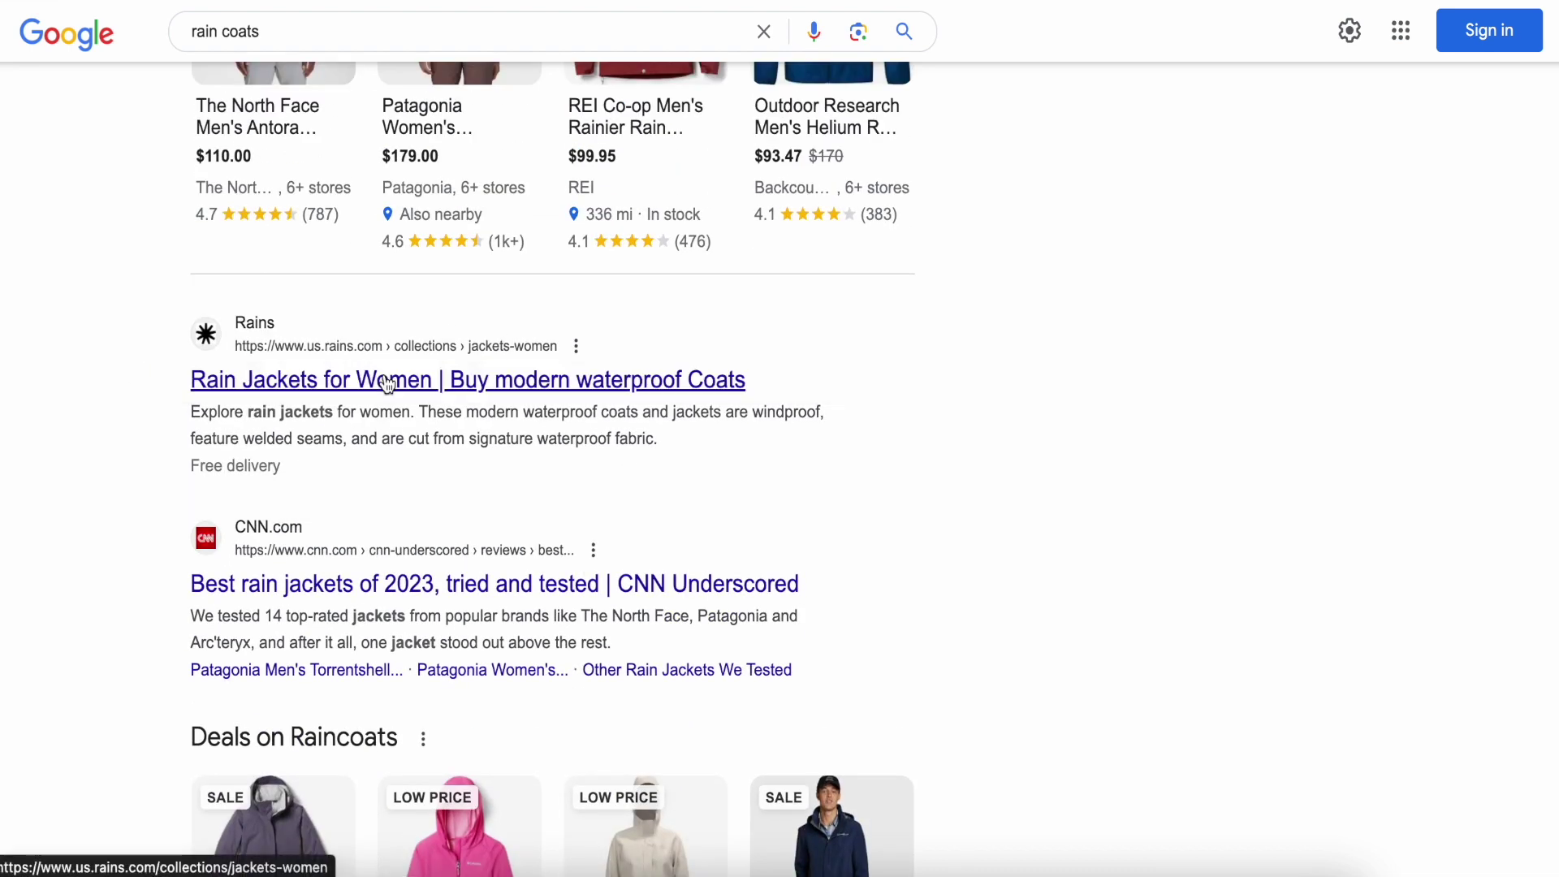
scroll(386, 400, "down", 2)
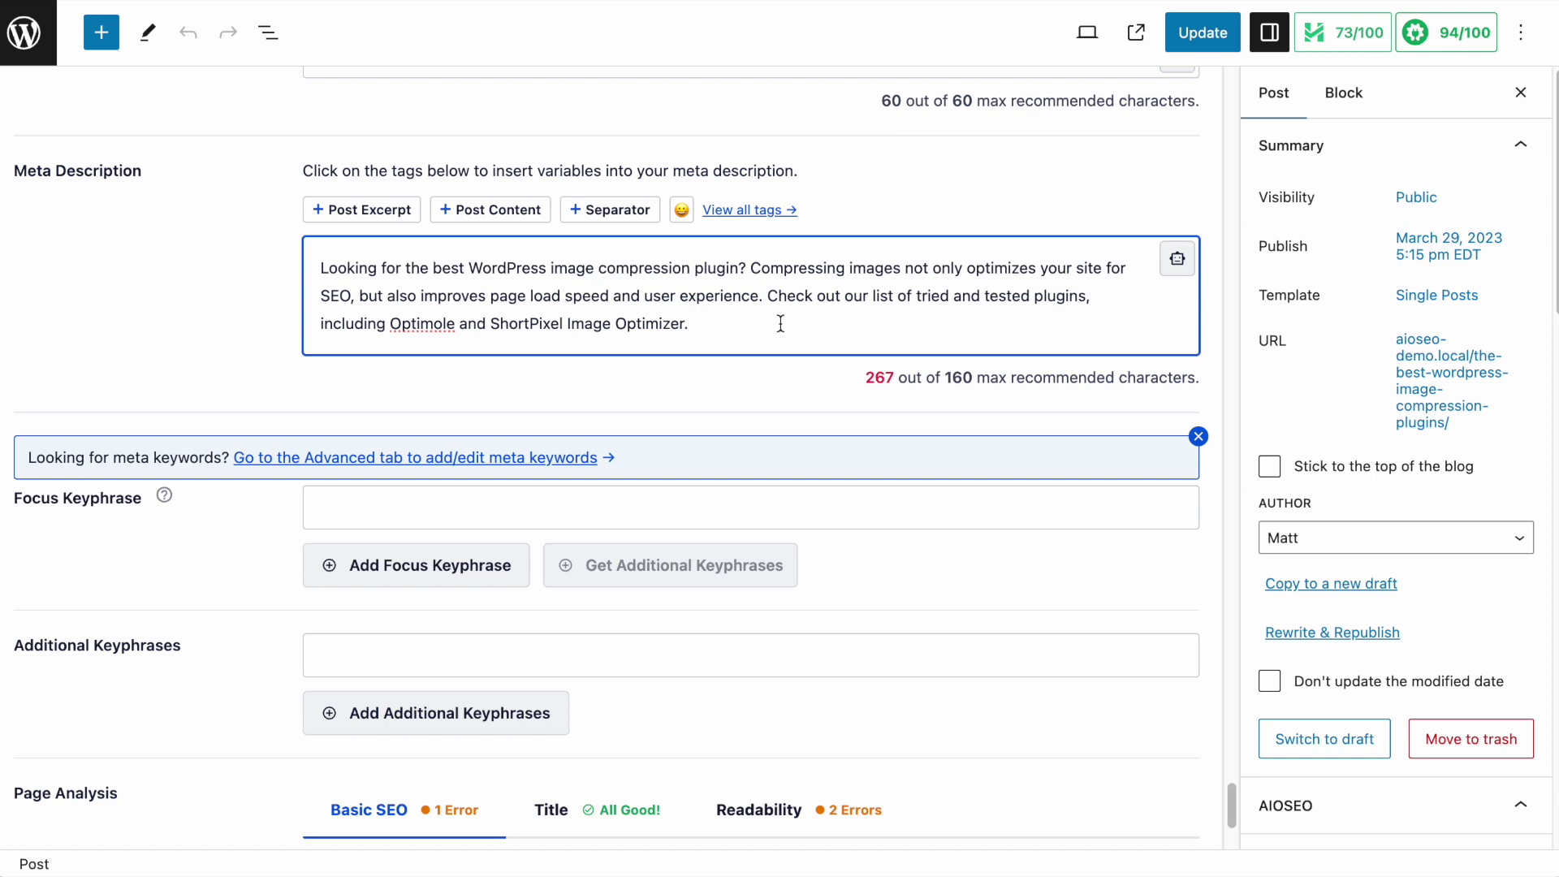
Apply the second AI meta description suggestion, 'Discover the best WordPress image compression plugins…'
left_click(1178, 260)
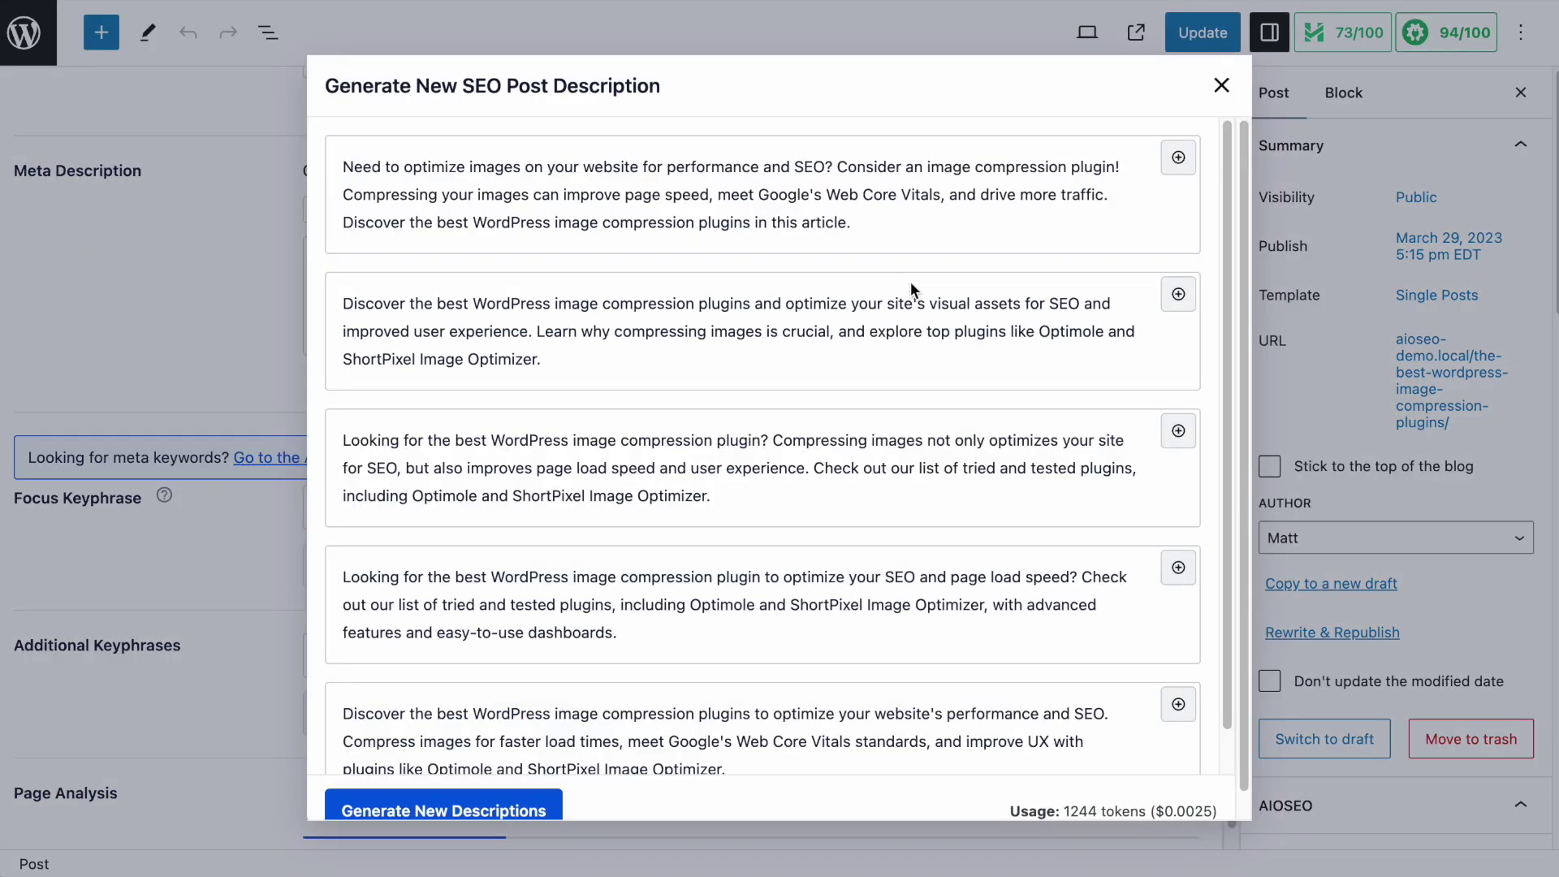
scroll(873, 397, "down", 1)
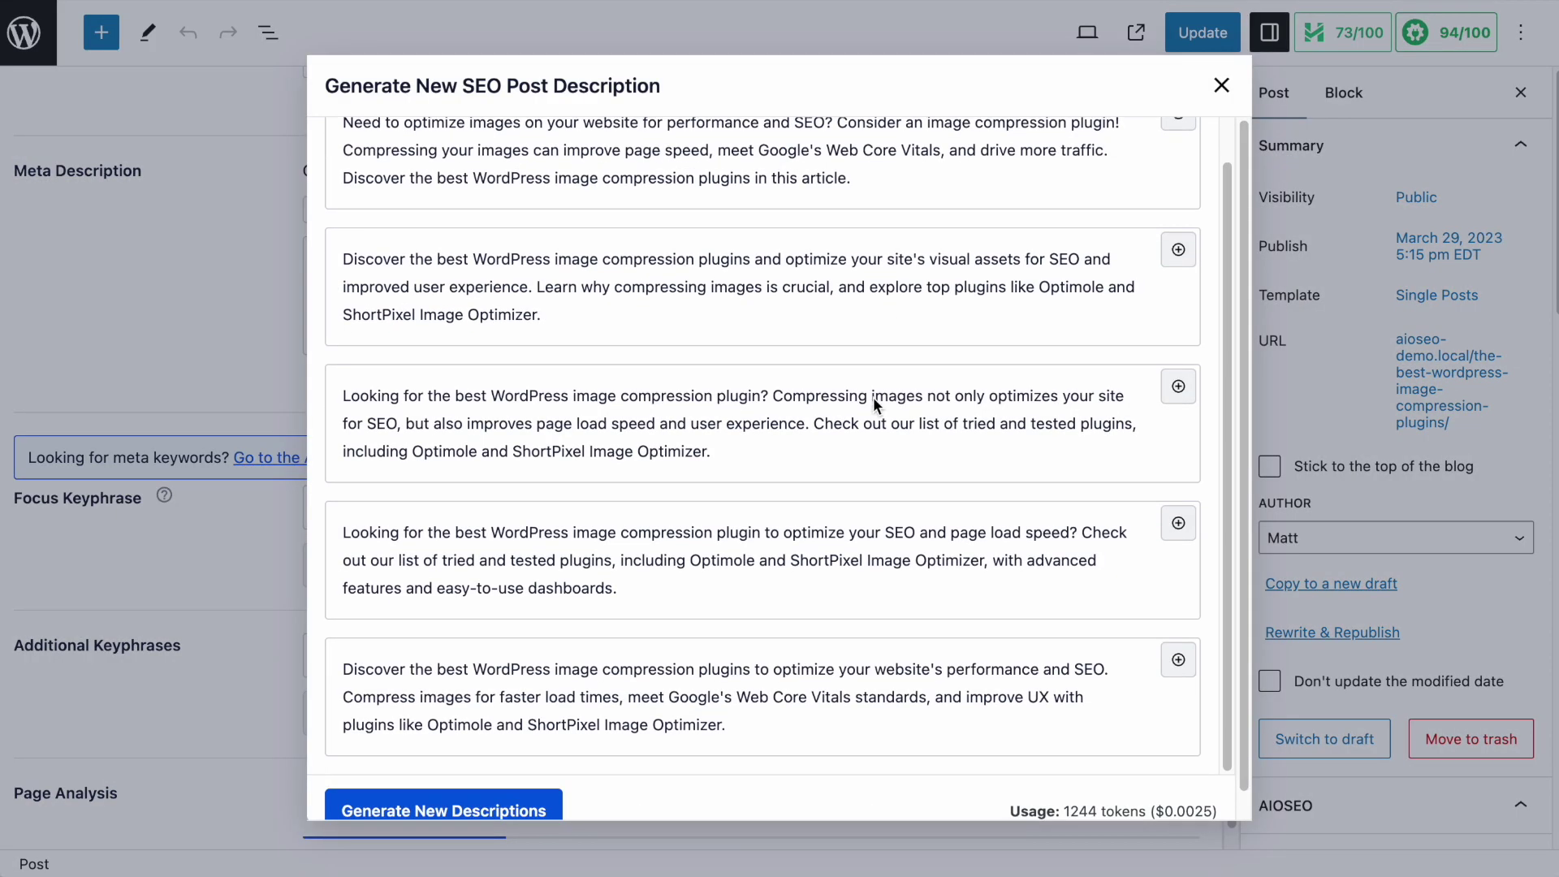
scroll(873, 397, "up", 1)
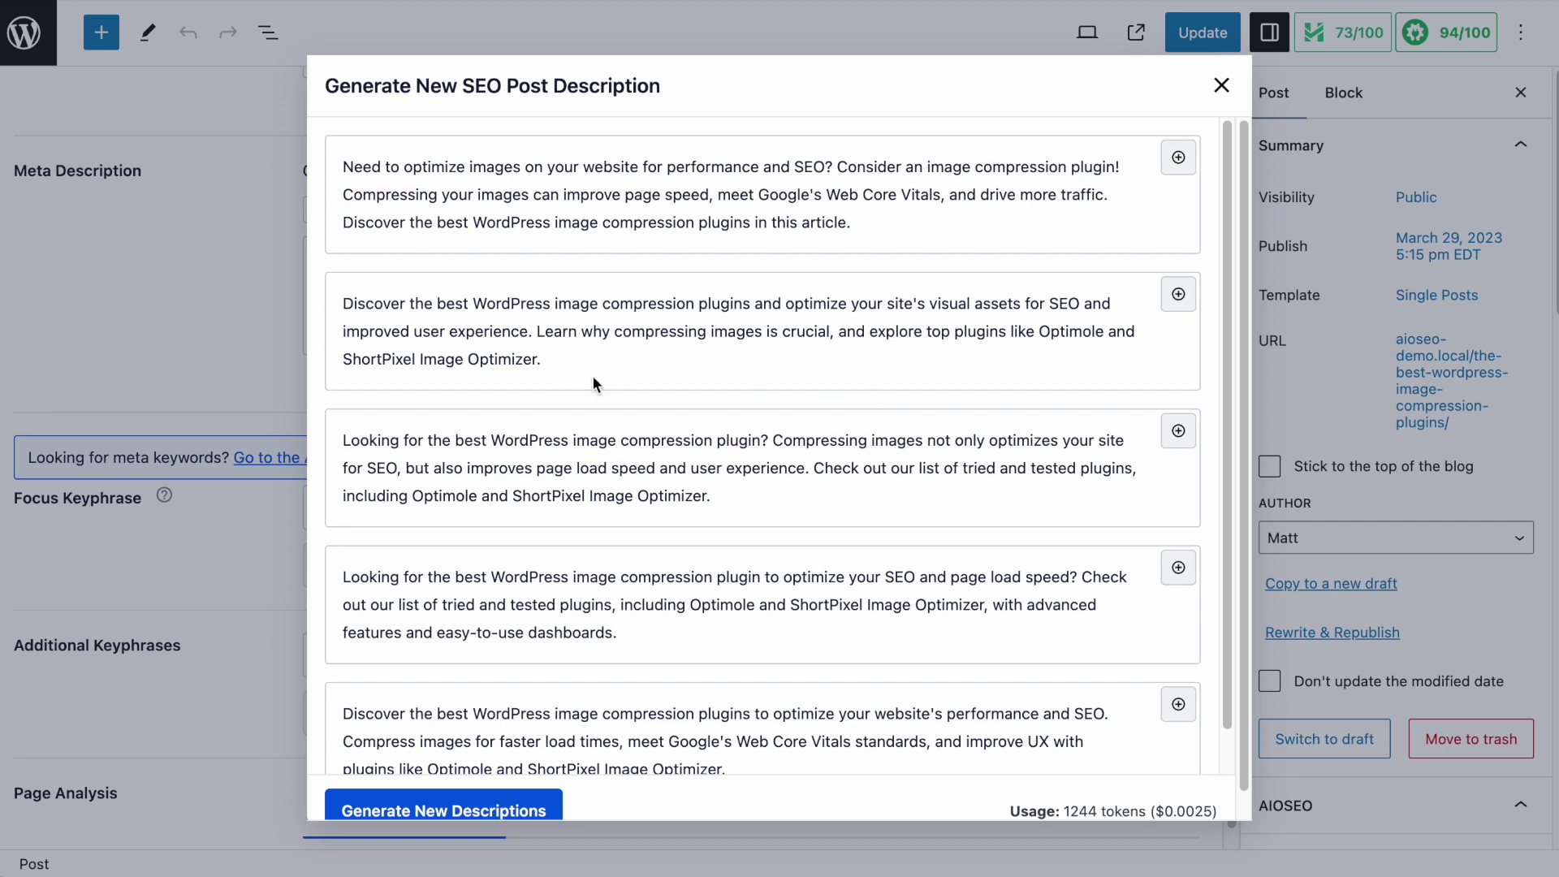
left_click_drag(590, 369, 367, 286)
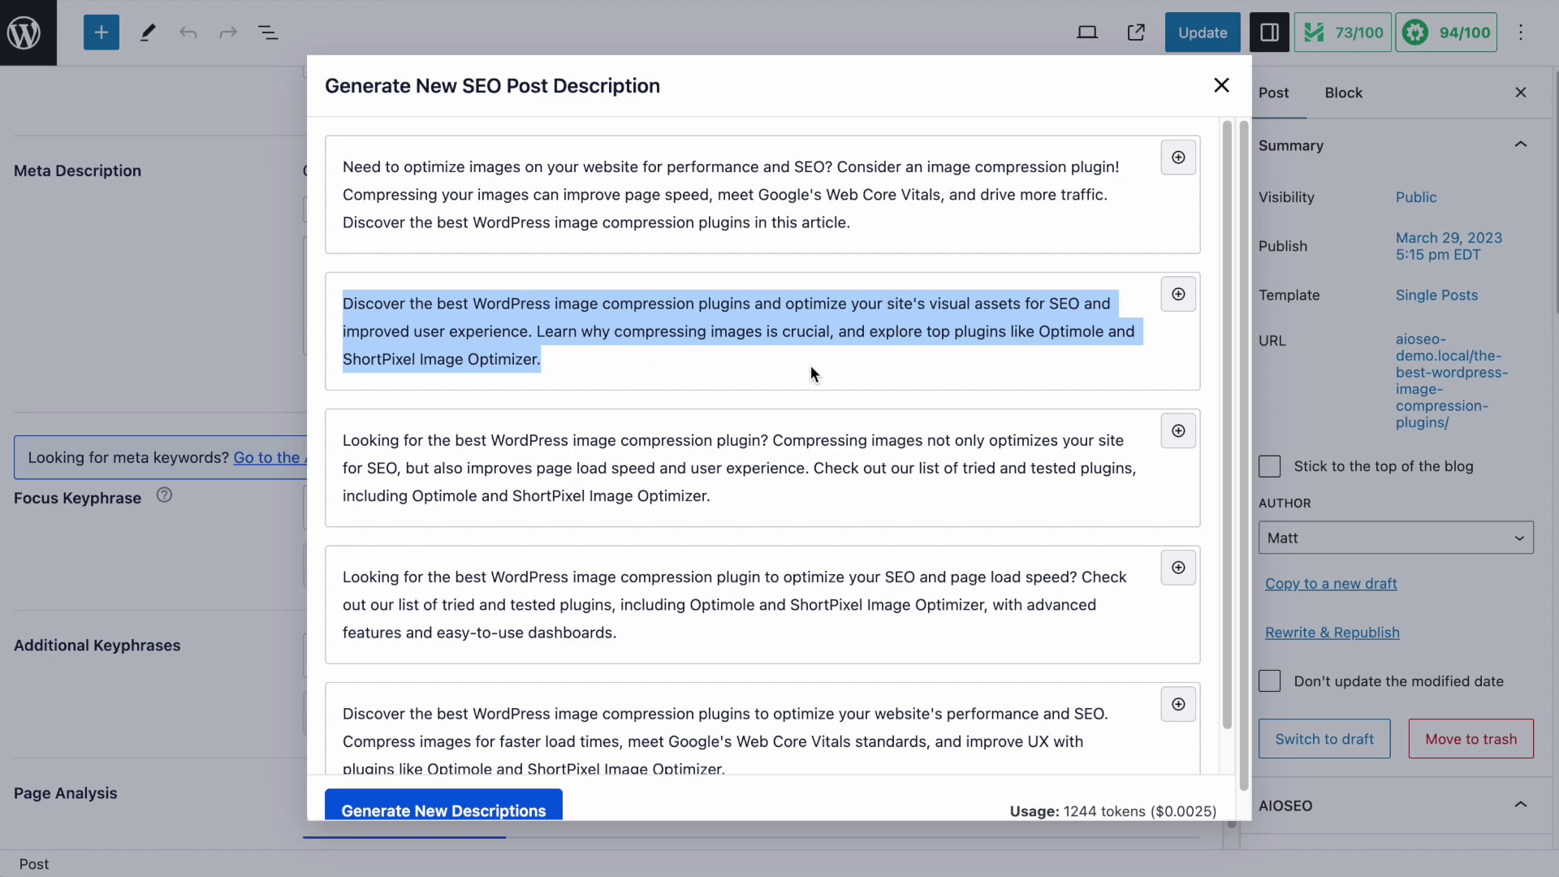
left_click(1179, 295)
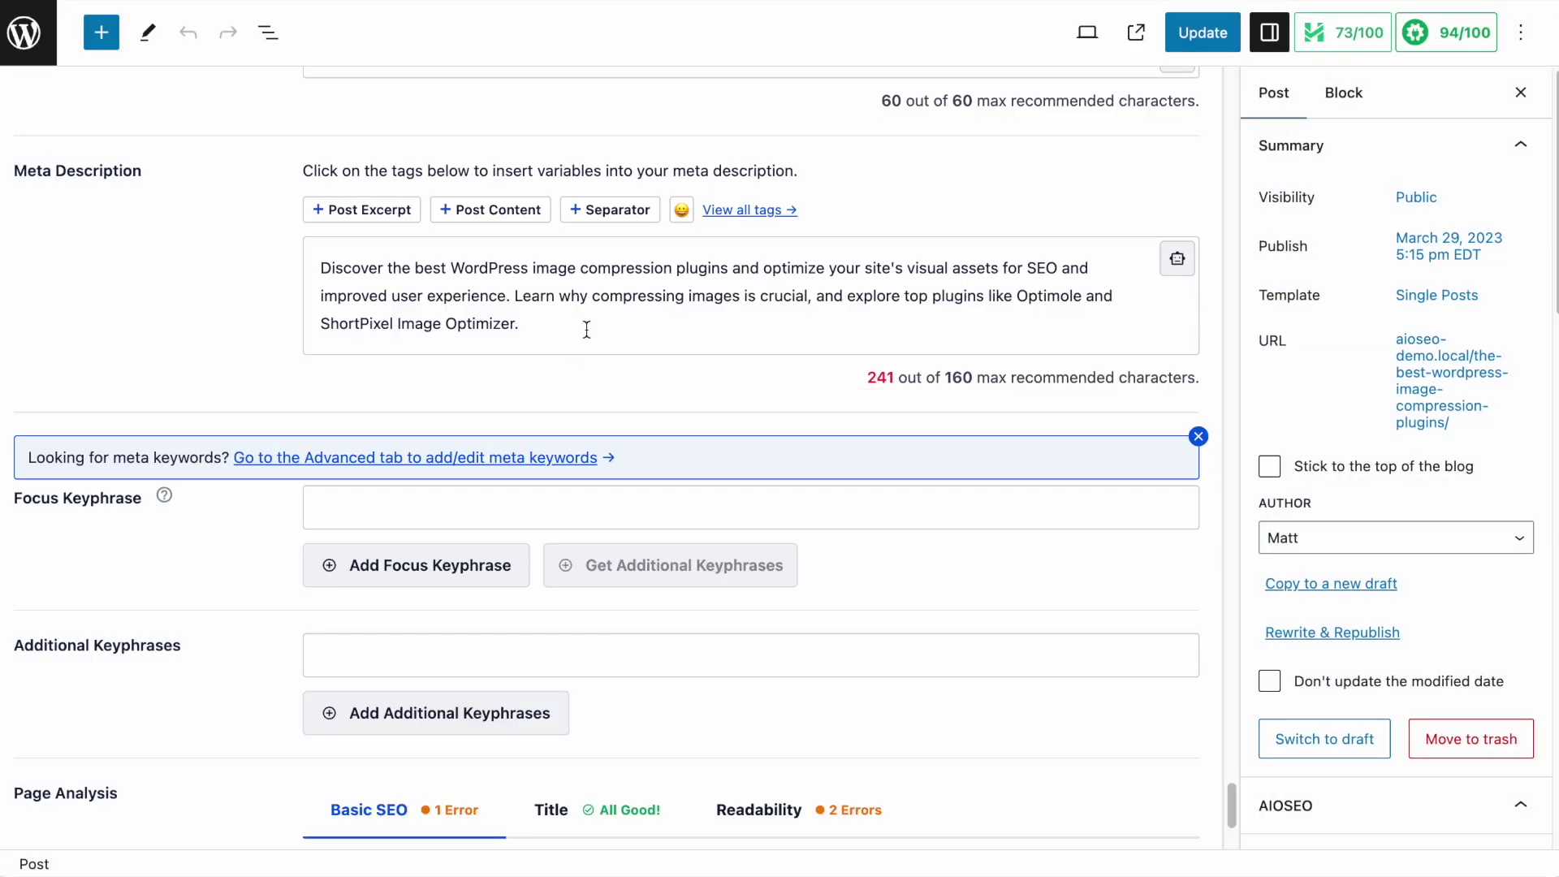
Start the description with 'The', change 'and' to 'to', and cut the visual-assets wording
left_click_drag(396, 267, 313, 267)
type("The")
double_click(671, 268)
type("to")
left_click_drag(812, 268, 1123, 268)
key("BackSpace")
key("BackSpace")
type("!")
Rewrite the 'Learn why' phrase to begin 'Today we', bringing the description to 150 characters
left_click_drag(969, 268, 345, 296)
type("CWe")
left_click_drag(892, 268, 884, 268)
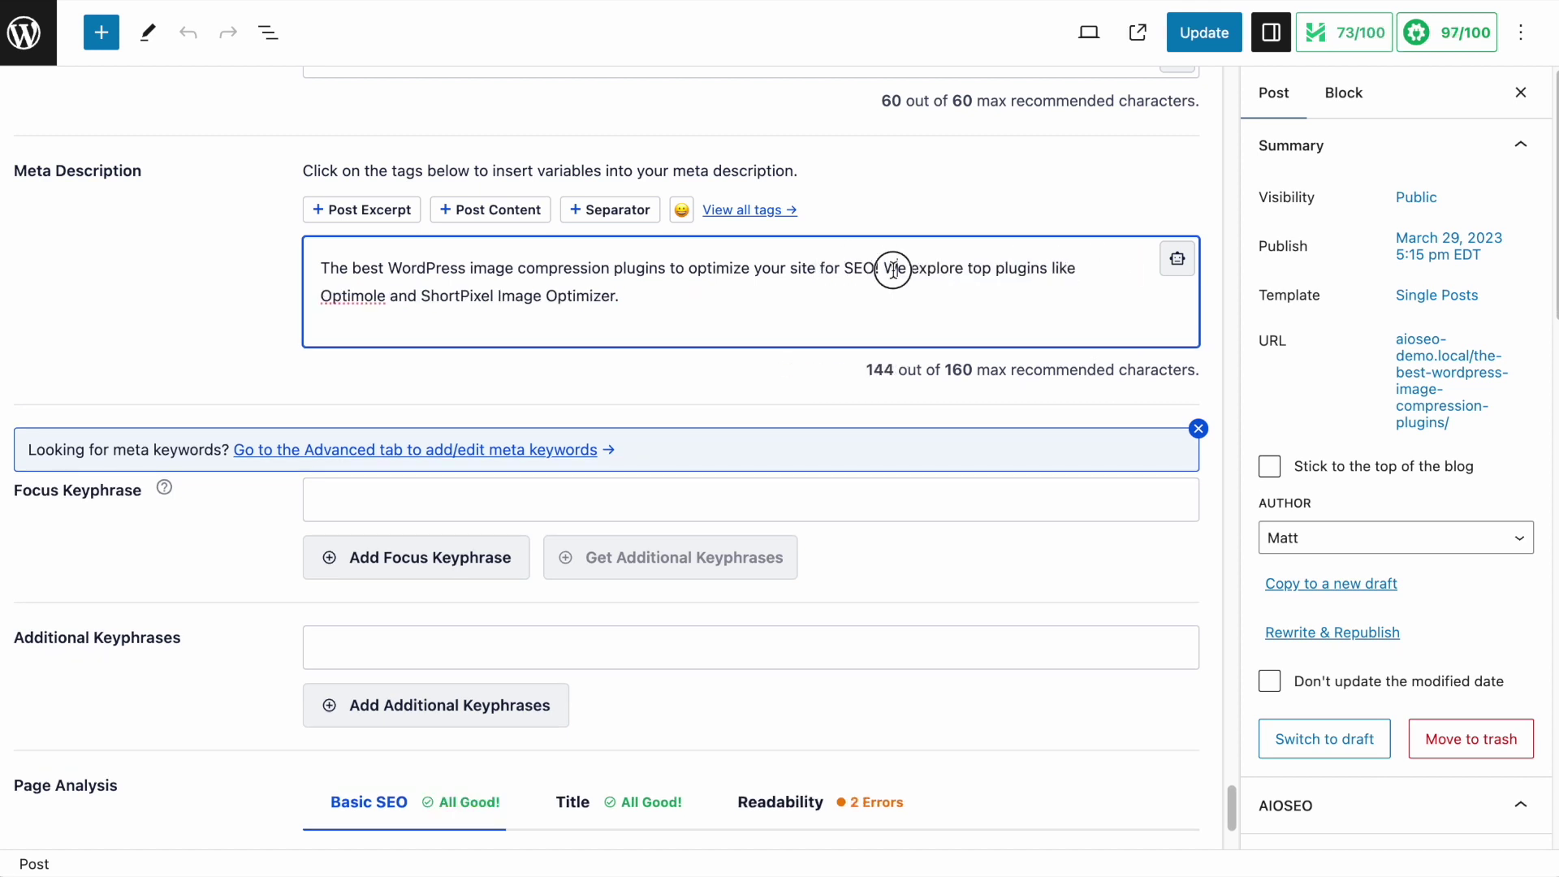
type("Today w")
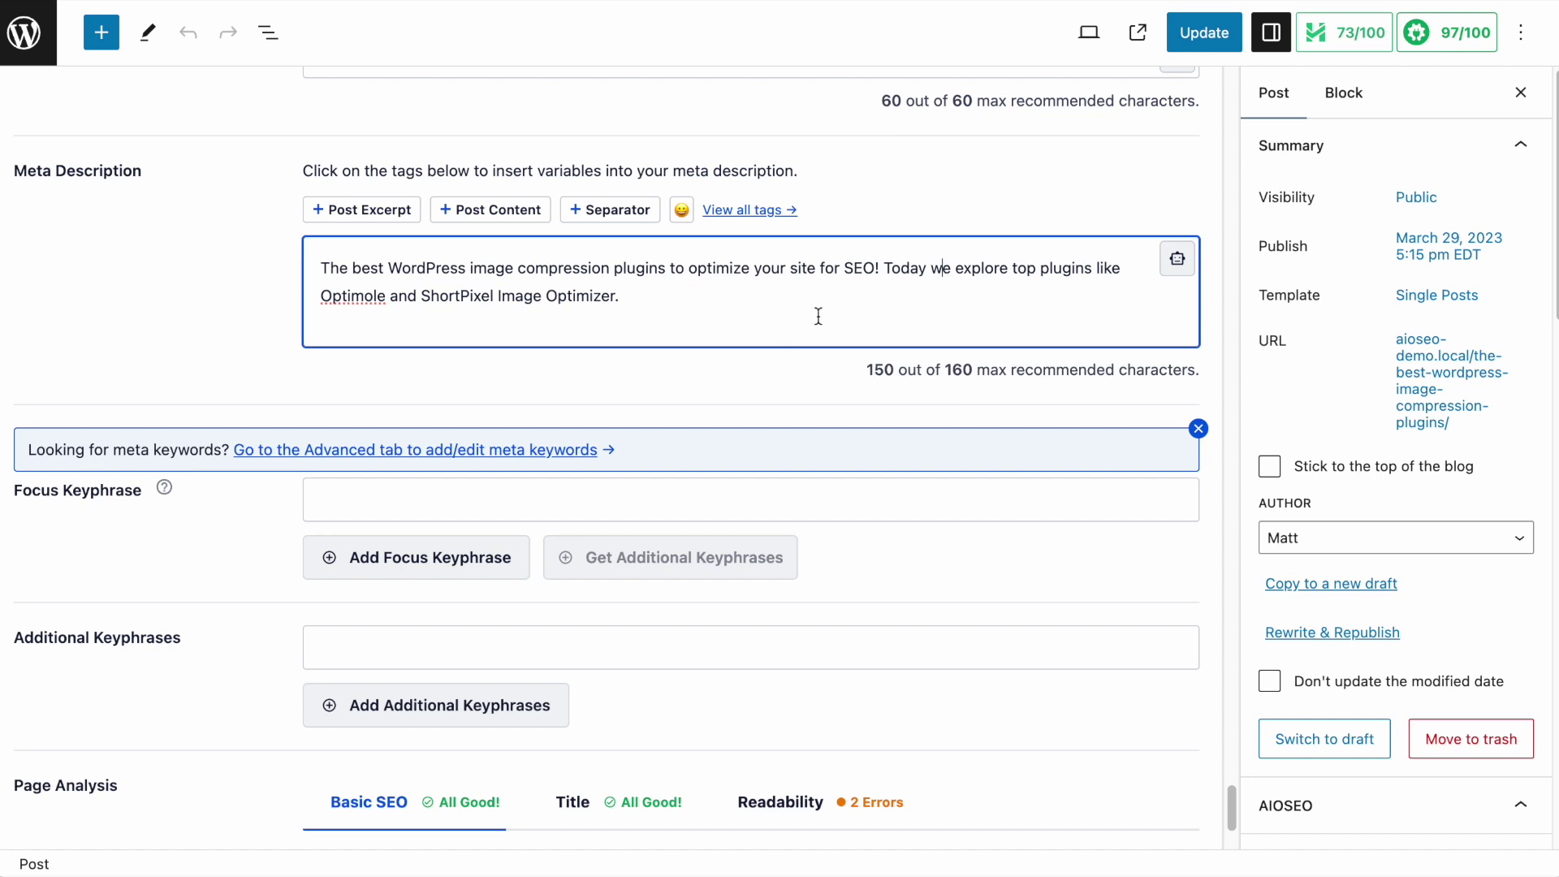
scroll(818, 316, "up", 1)
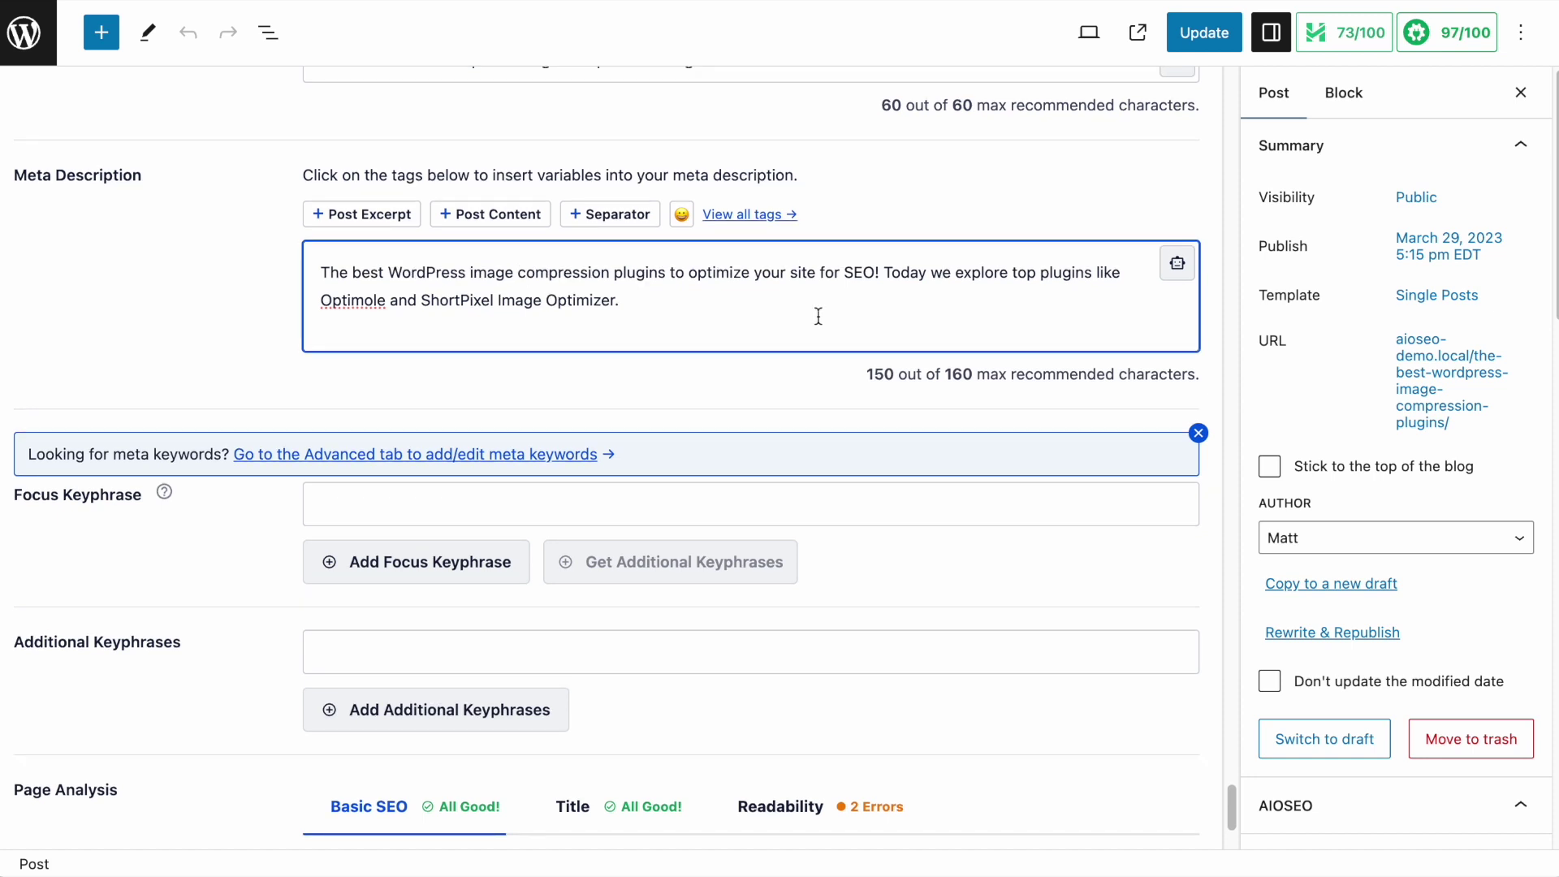
scroll(818, 315, "up", 5)
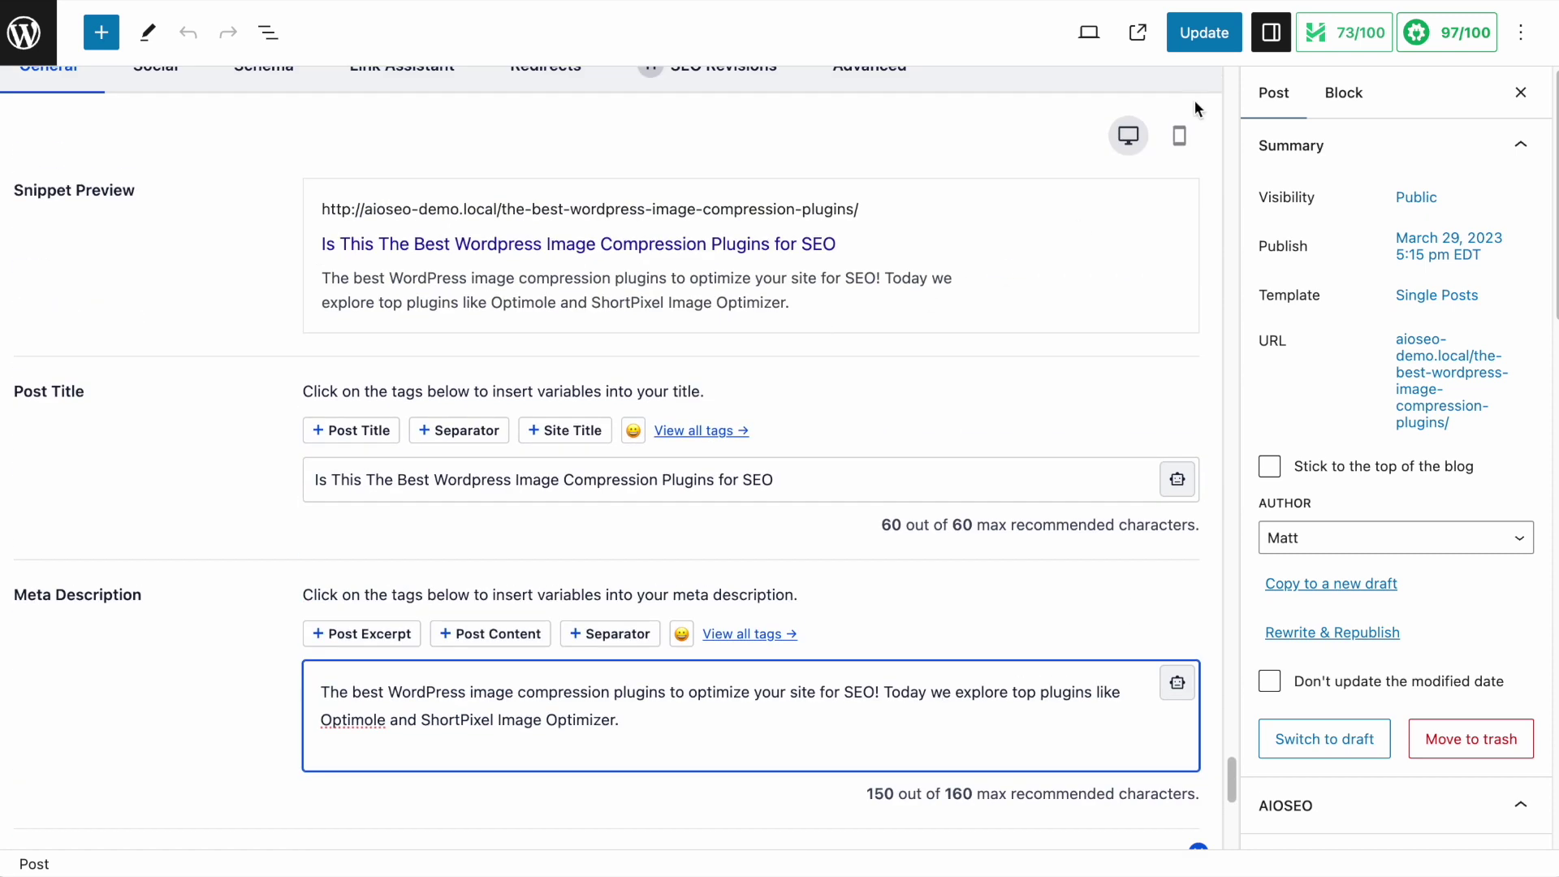
Update the post, then expand the YouTube video's description down to its aioseo.com link
left_click(1213, 39)
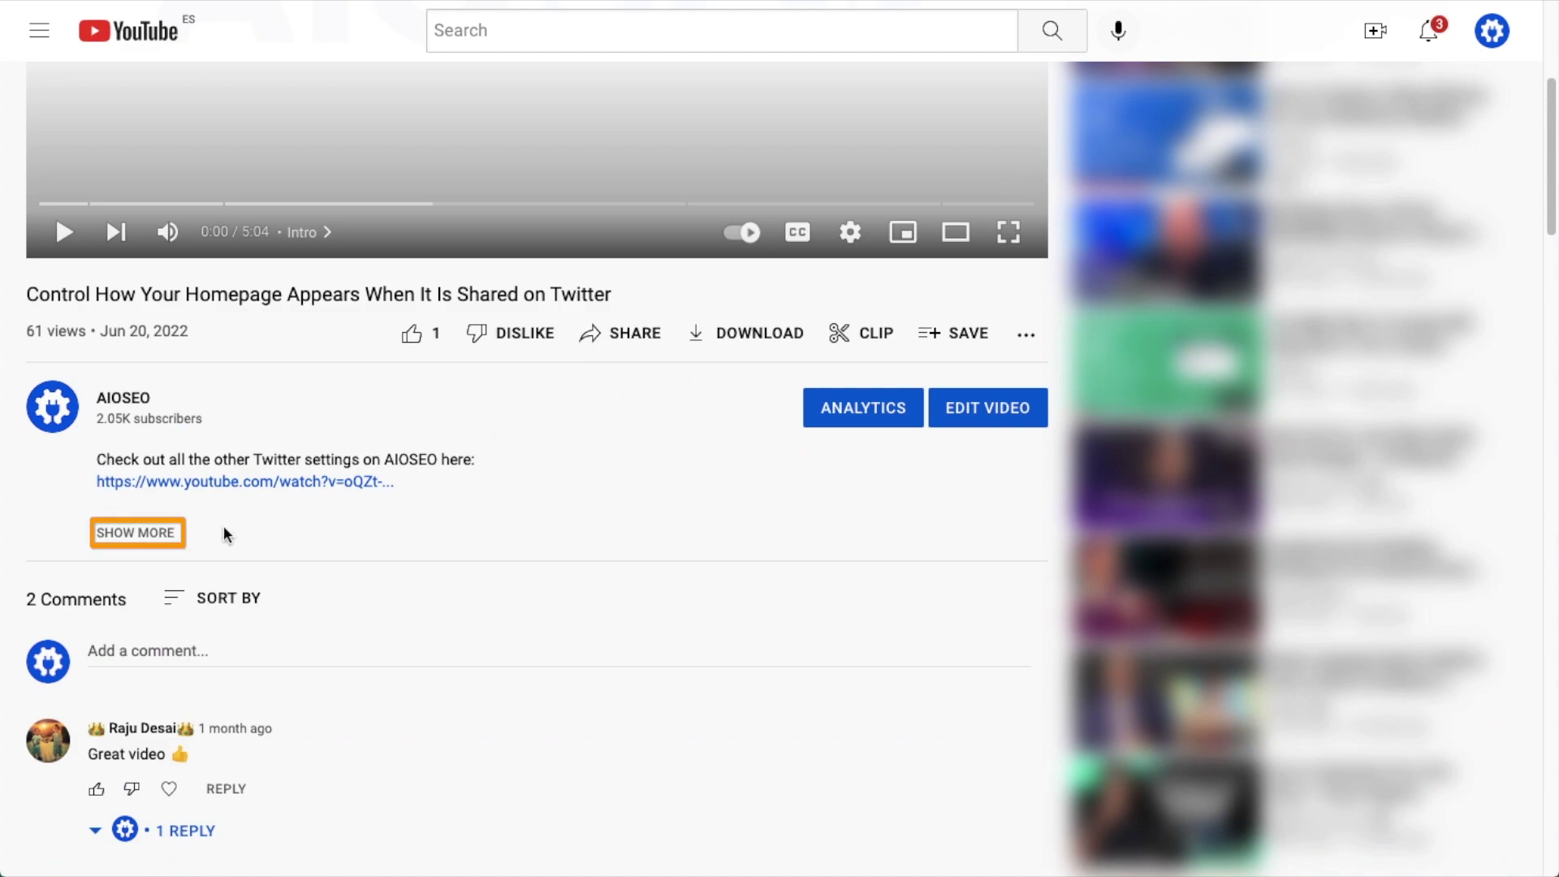
left_click(160, 536)
scroll(866, 512, "down", 5)
scroll(869, 519, "down", 7)
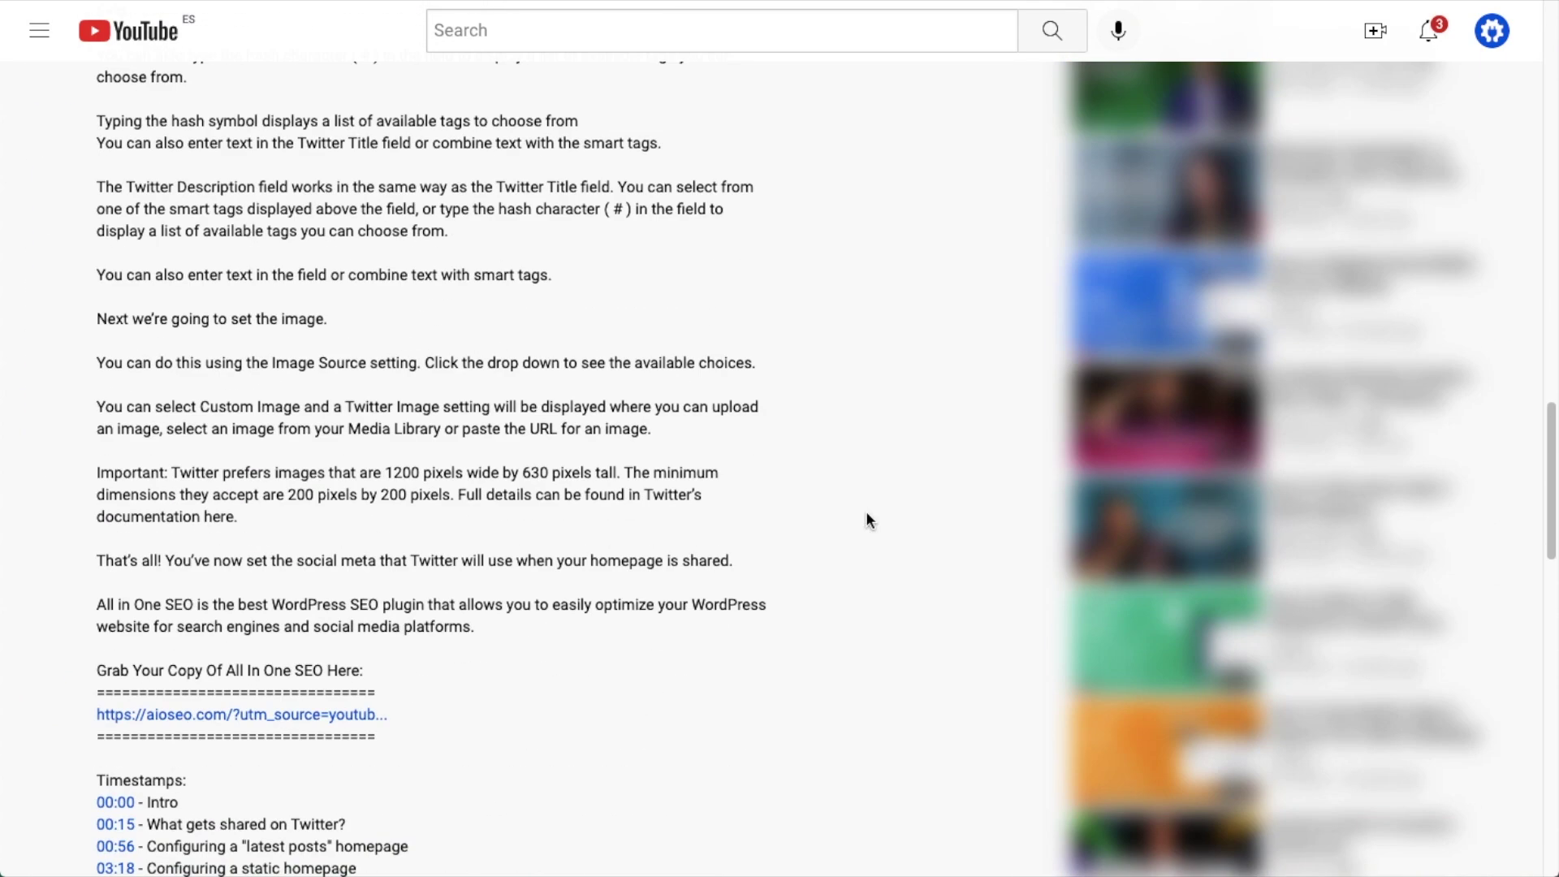
scroll(869, 520, "down", 2)
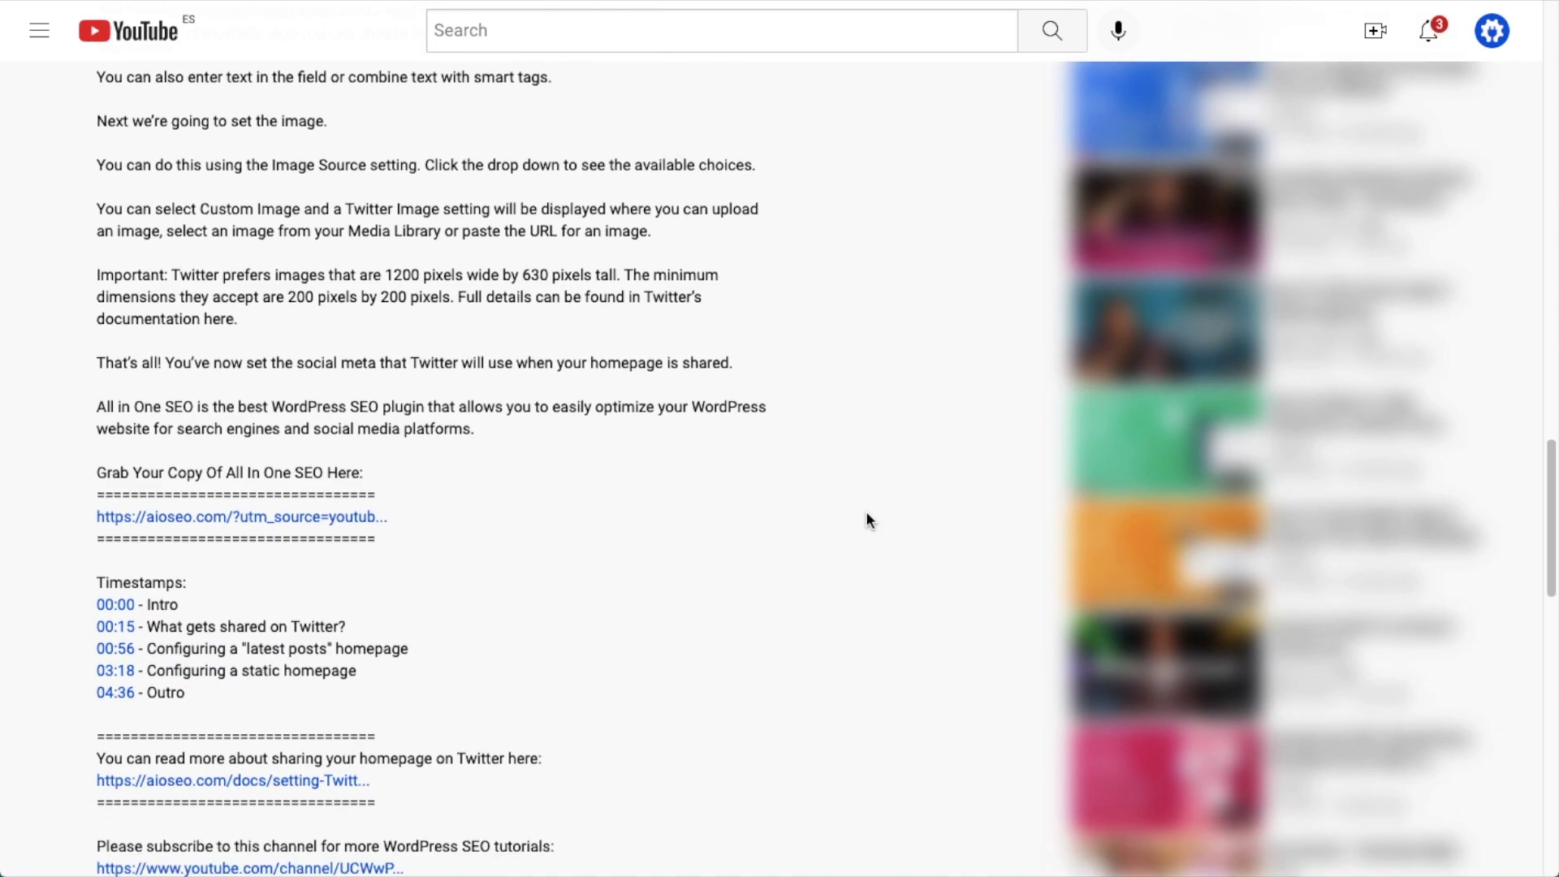
Follow the aioseo.com link from the video description to the AIOSEO homepage
left_click(297, 517)
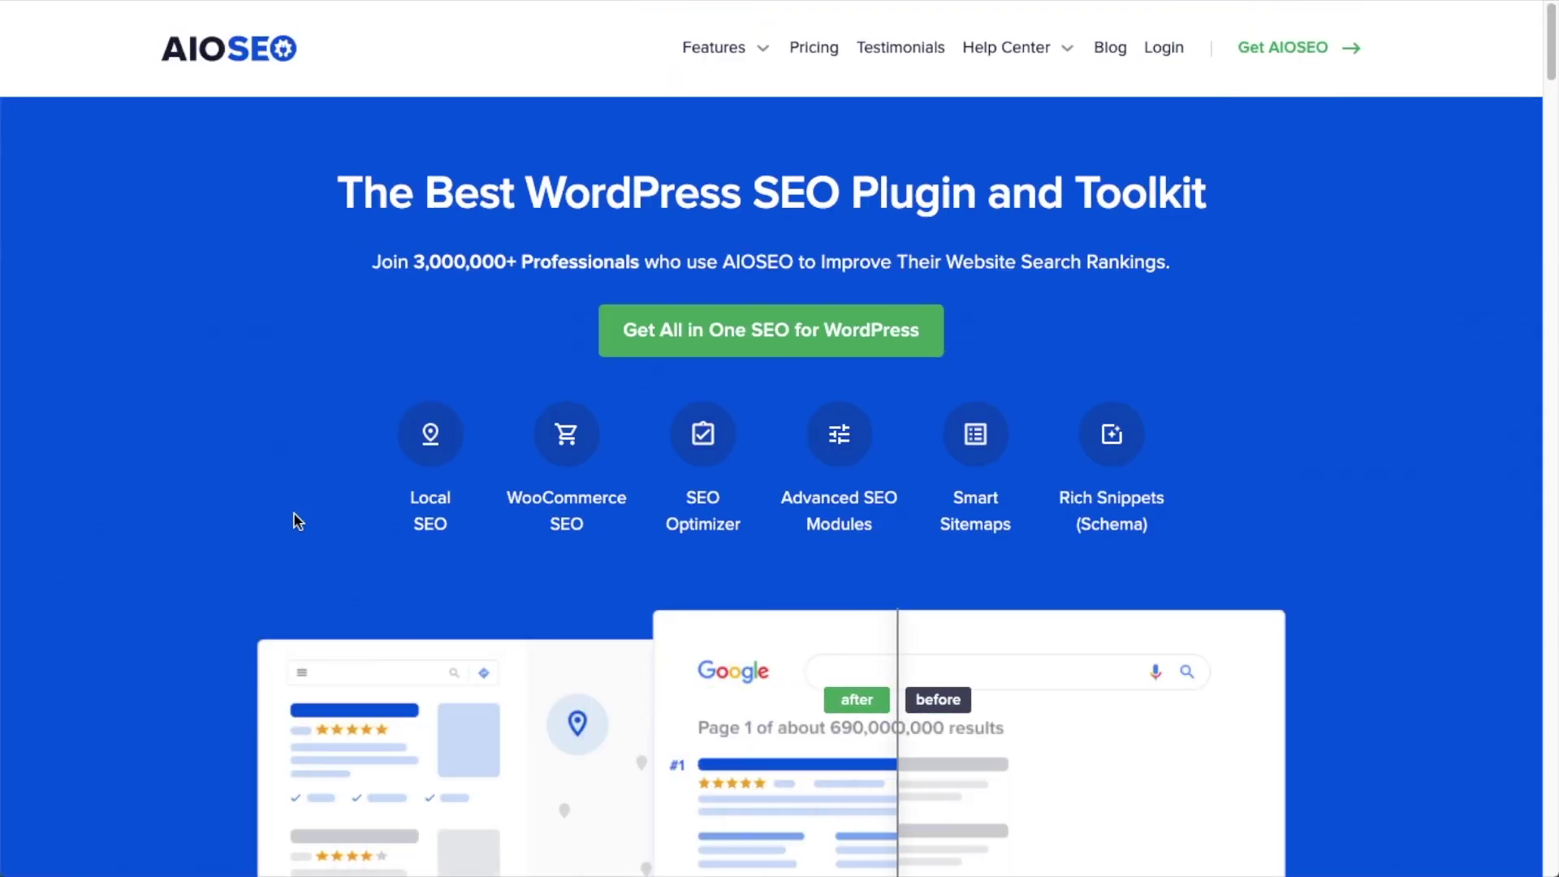